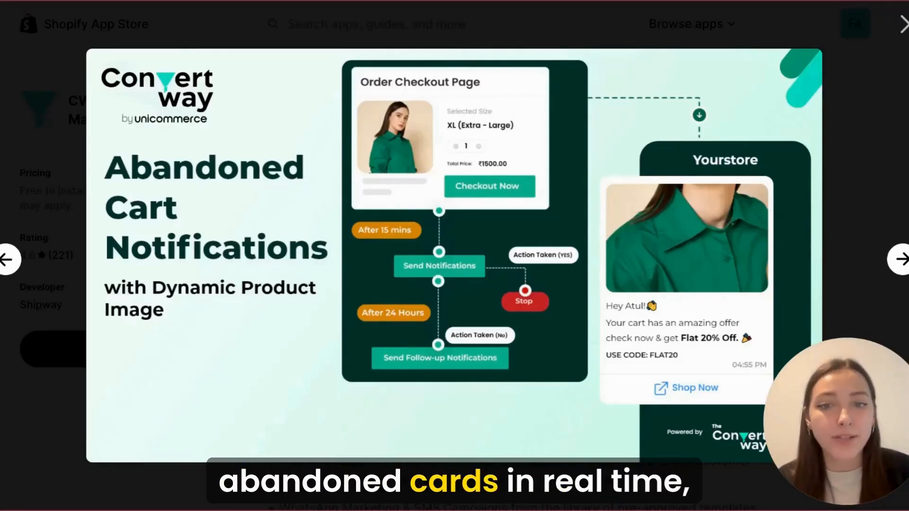
- Browse the Convertway listing's gallery images covering abandoned cart notifications, subscriber growth and automated flows
{"action": "key", "text": "Right"}
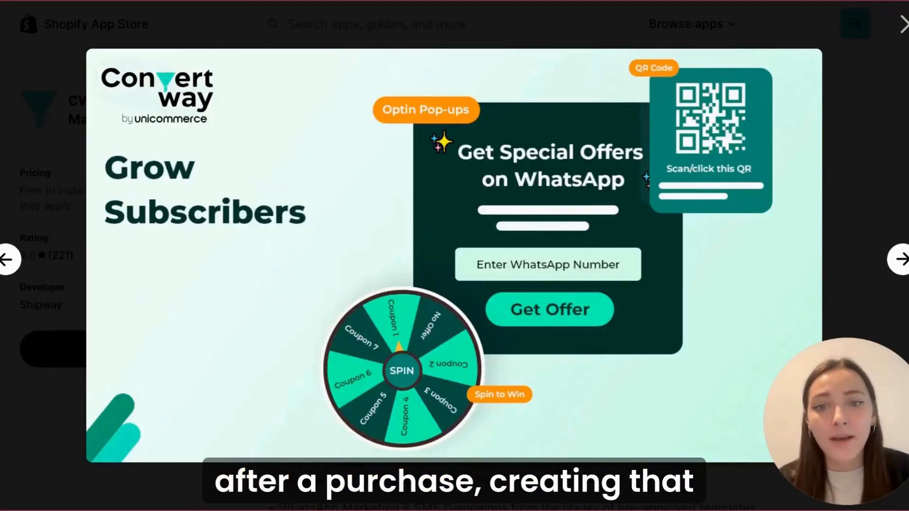
{"action": "key", "text": "Right"}
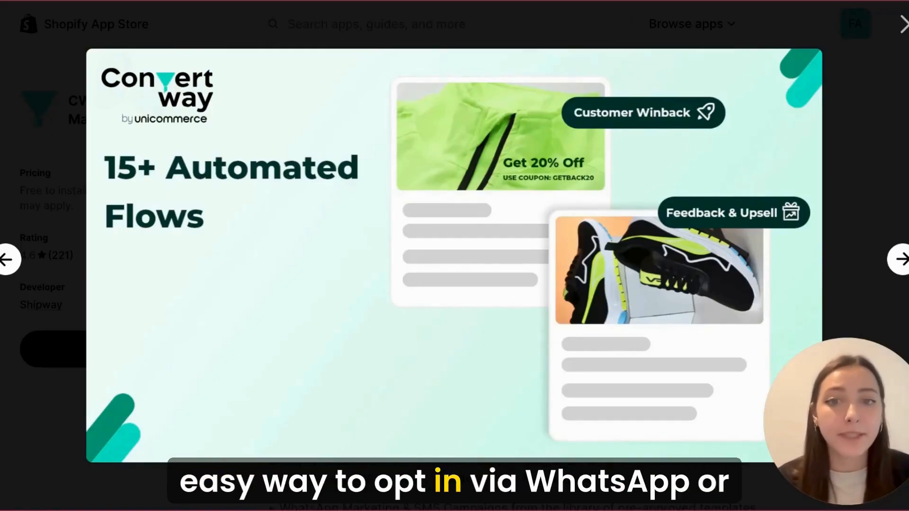
{"action": "key", "text": "Right"}
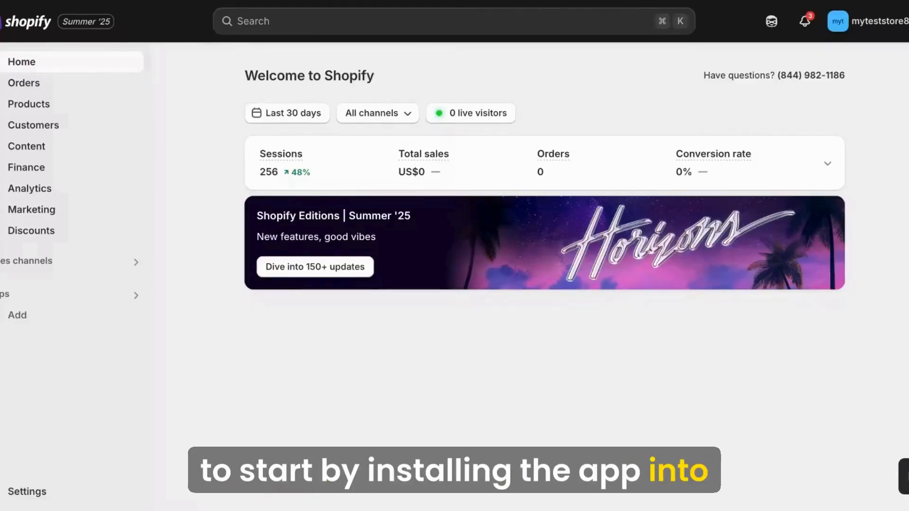
- Search for Convertway among the store's apps and open the CW: WhatsApp Marketing & SMS listing
{"action": "left_click", "coordinate": [284, 31]}
{"action": "left_click", "coordinate": [234, 54]}
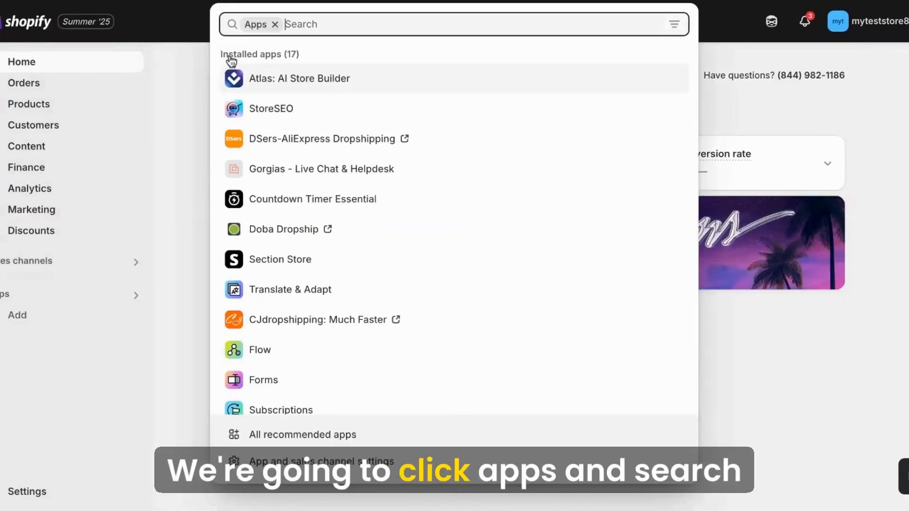
{"action": "type", "text": "covnertw"}
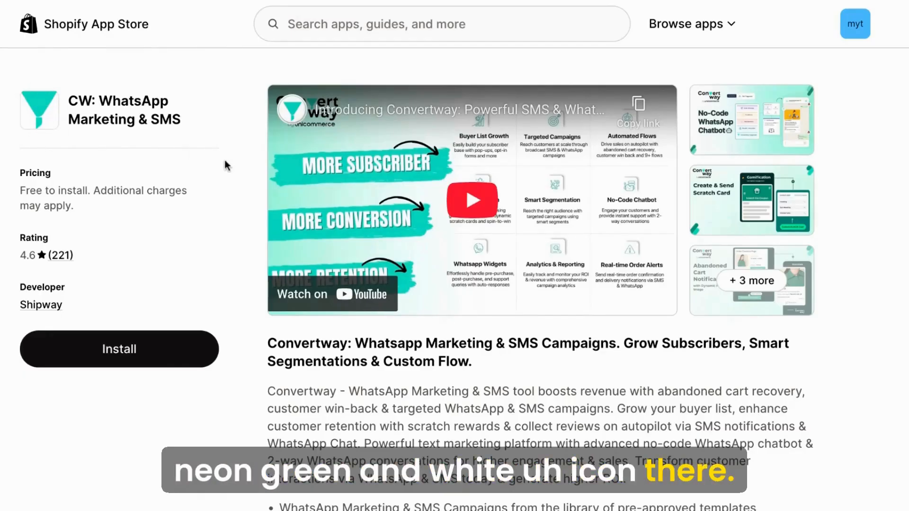
- Review the feature description, pricing and merchant reviews in the CW: WhatsApp Marketing & SMS listing
{"action": "scroll", "coordinate": [883, 308], "scroll_direction": "down", "scroll_amount": 5}
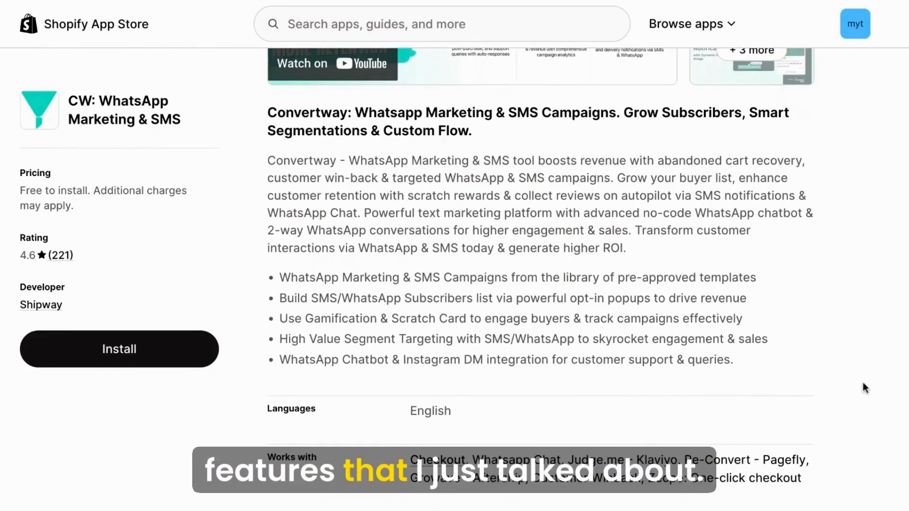
{"action": "scroll", "coordinate": [863, 382], "scroll_direction": "down", "scroll_amount": 9}
{"action": "scroll", "coordinate": [863, 388], "scroll_direction": "down", "scroll_amount": 2}
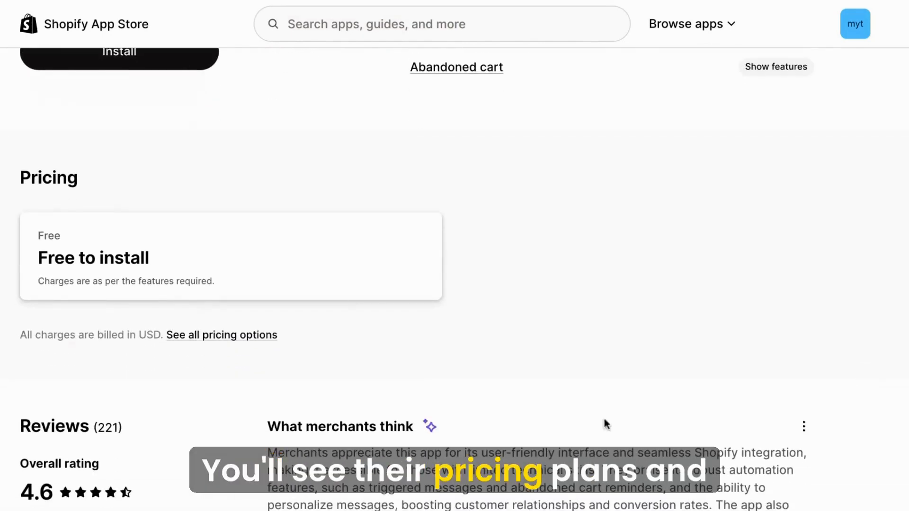
{"action": "scroll", "coordinate": [296, 277], "scroll_direction": "down", "scroll_amount": 3}
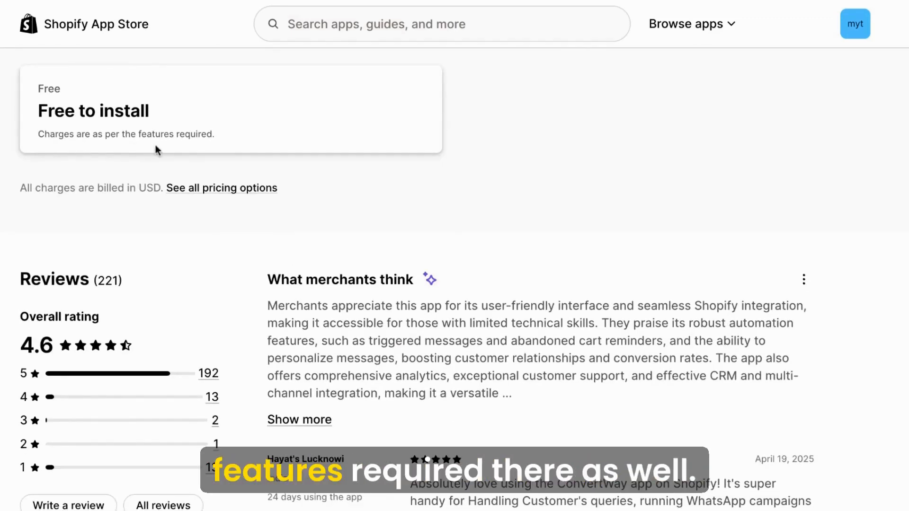
{"action": "scroll", "coordinate": [366, 284], "scroll_direction": "down", "scroll_amount": 3}
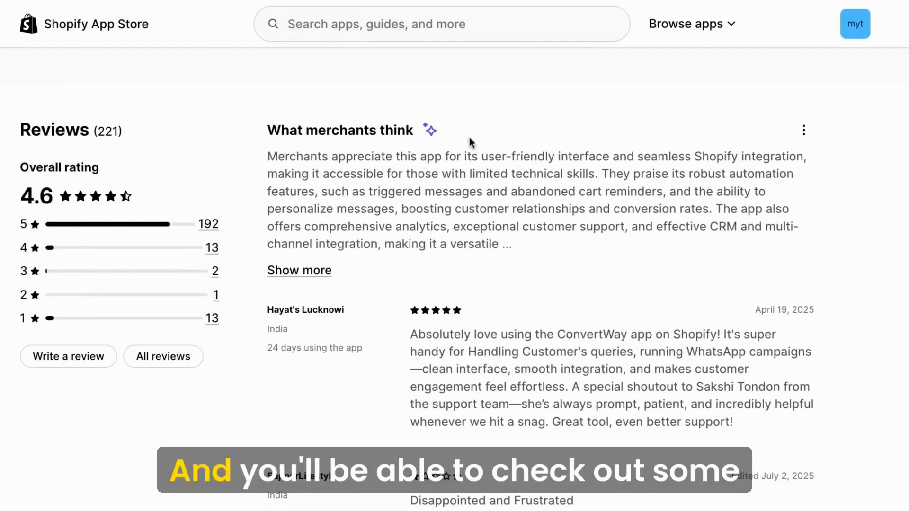
{"action": "scroll", "coordinate": [562, 337], "scroll_direction": "up", "scroll_amount": 15}
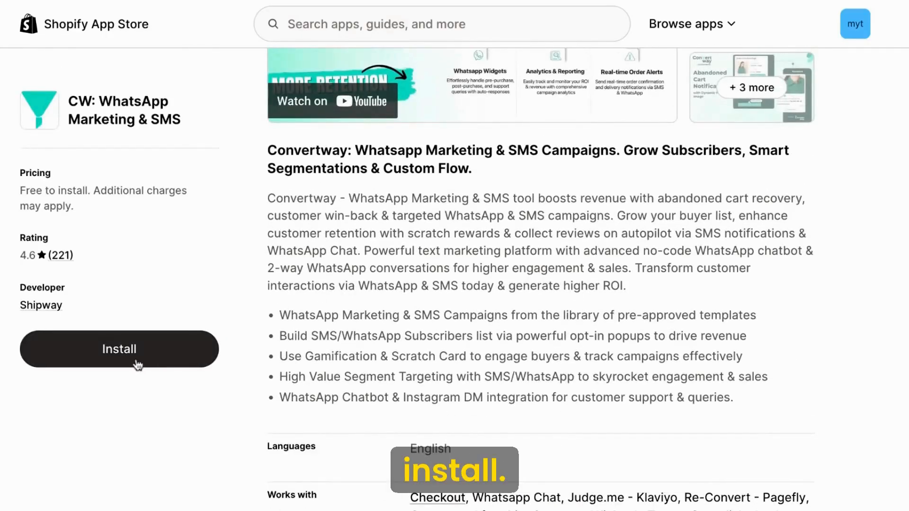
- Install CW: WhatsApp Marketing & SMS on the store after reviewing its personal data and store data permissions
{"action": "left_click", "coordinate": [138, 365]}
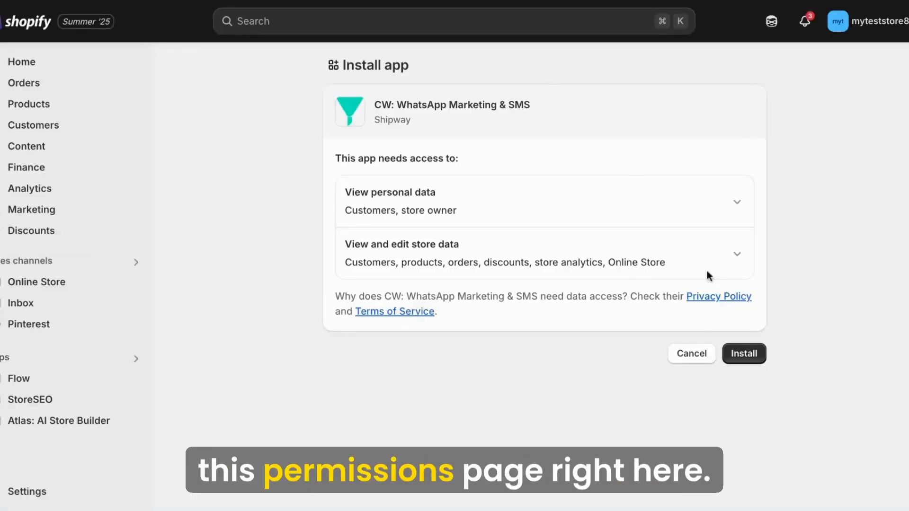
{"action": "left_click", "coordinate": [736, 213]}
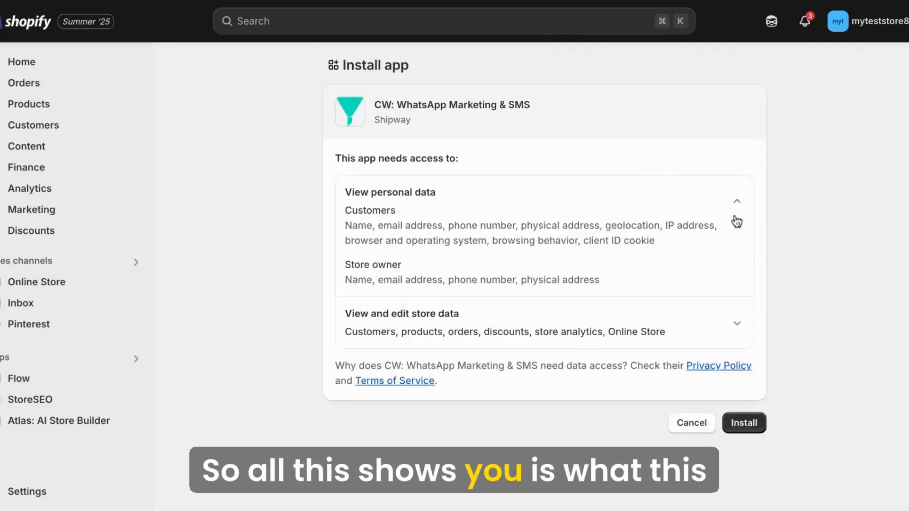
{"action": "left_click", "coordinate": [737, 329]}
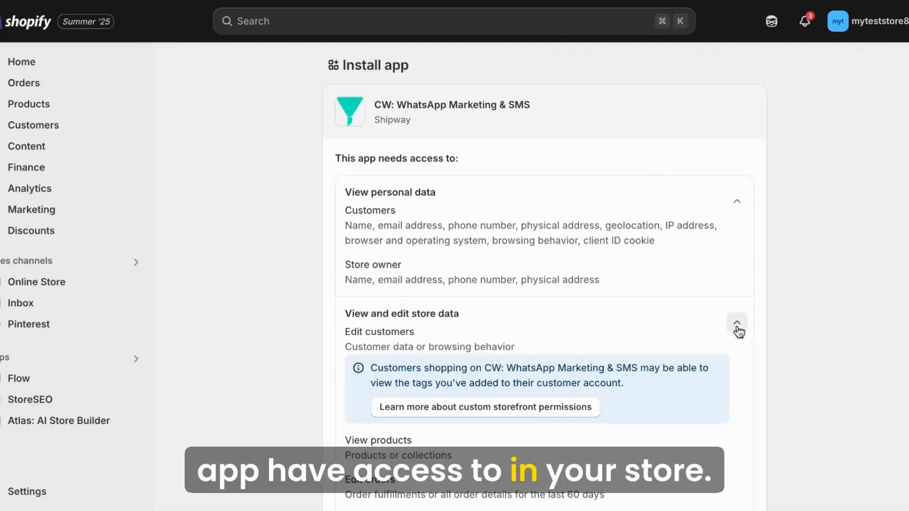
{"action": "left_click", "coordinate": [737, 327]}
{"action": "left_click", "coordinate": [738, 212]}
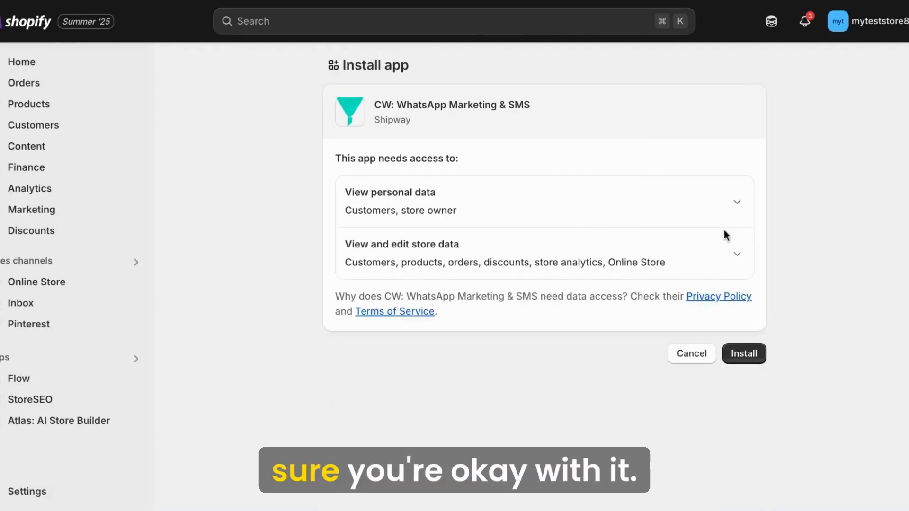
{"action": "left_click", "coordinate": [744, 354]}
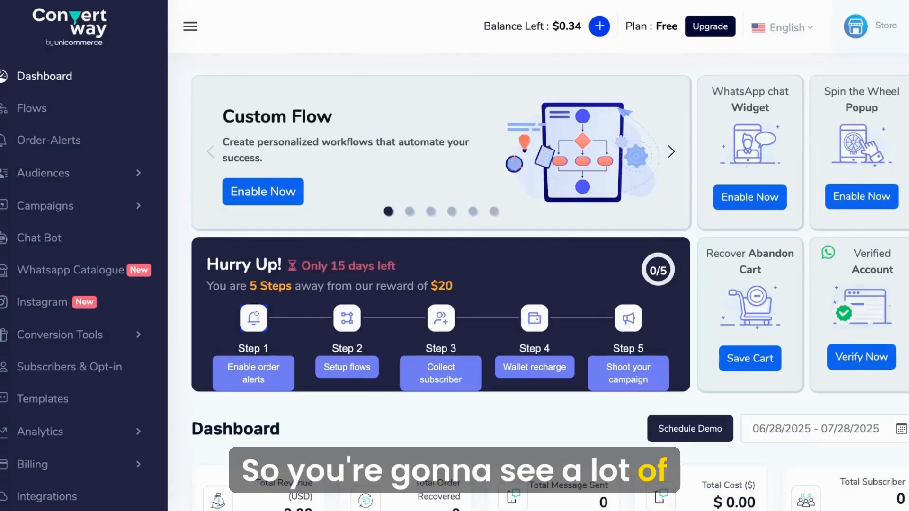
- Look through the Convertway dashboard's message statistics, recent campaigns, chat bot analytics and Automation & Flows list
{"action": "scroll", "coordinate": [550, 282], "scroll_direction": "down", "scroll_amount": 8}
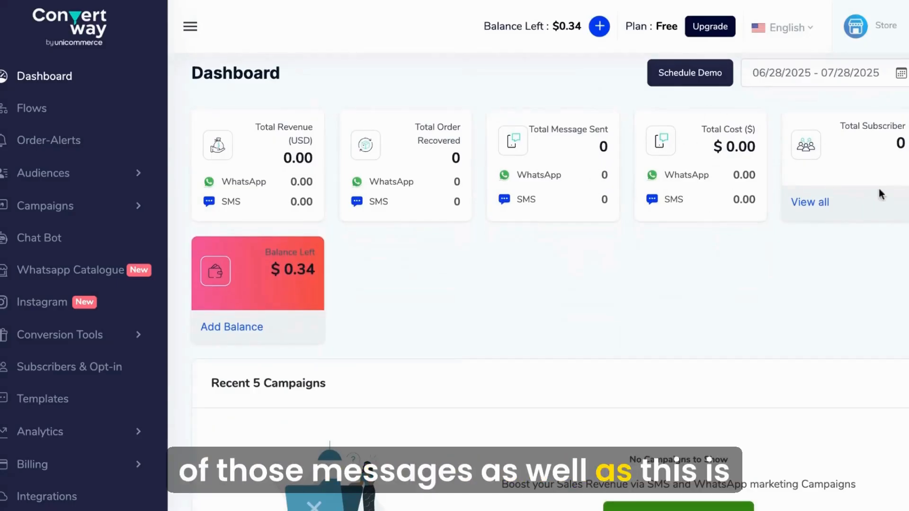
{"action": "scroll", "coordinate": [751, 254], "scroll_direction": "down", "scroll_amount": 6}
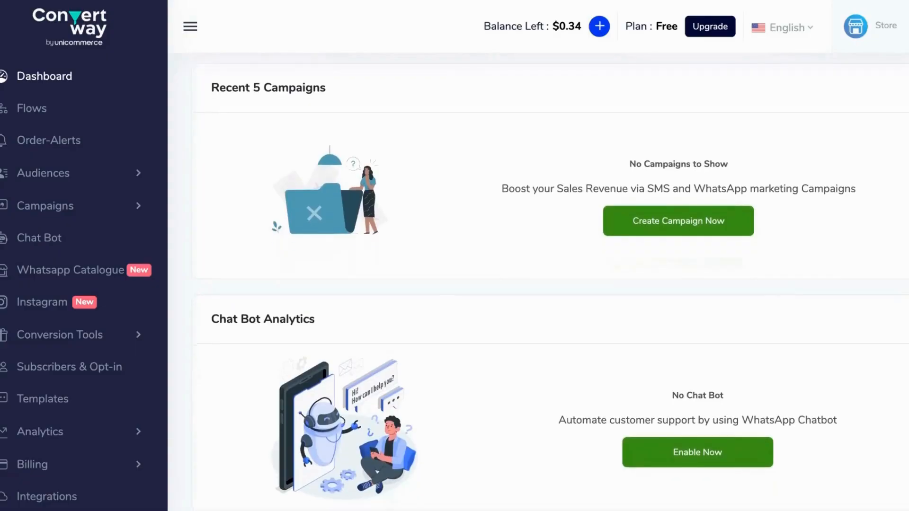
{"action": "scroll", "coordinate": [383, 266], "scroll_direction": "down", "scroll_amount": 4}
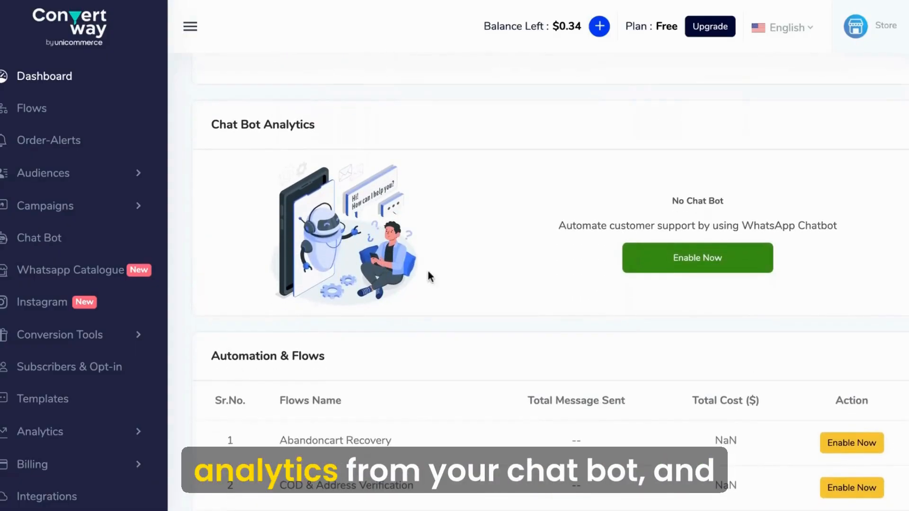
{"action": "scroll", "coordinate": [439, 280], "scroll_direction": "down", "scroll_amount": 3}
{"action": "scroll", "coordinate": [439, 280], "scroll_direction": "down", "scroll_amount": 2}
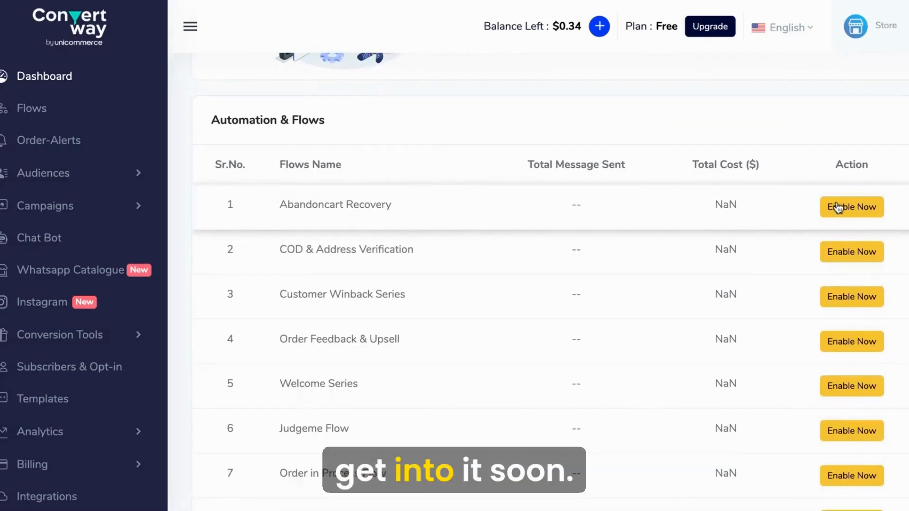
{"action": "scroll", "coordinate": [837, 205], "scroll_direction": "down", "scroll_amount": 5}
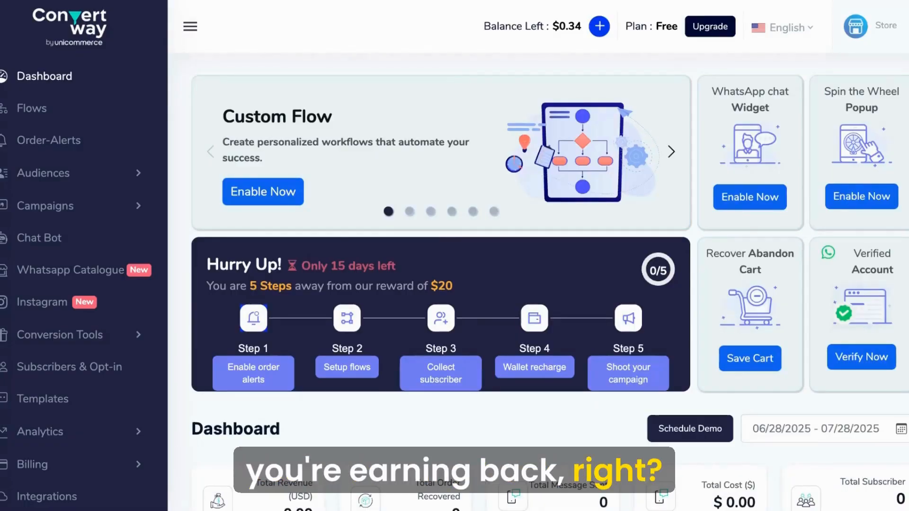
- Open the Flows page with the ready-made flow templates
{"action": "left_click", "coordinate": [70, 115]}
{"action": "left_click", "coordinate": [207, 166]}
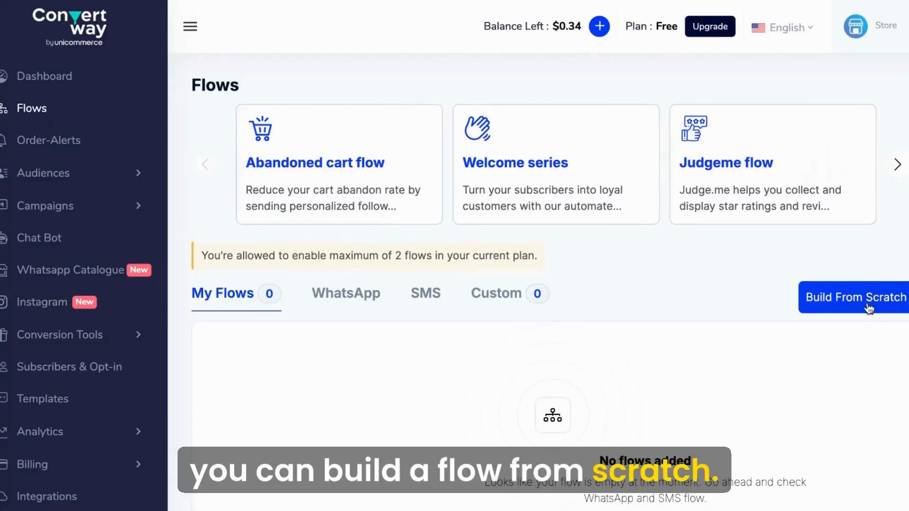
- Create a custom flow from scratch named Testing
{"action": "left_click", "coordinate": [855, 320]}
{"action": "left_click", "coordinate": [358, 218]}
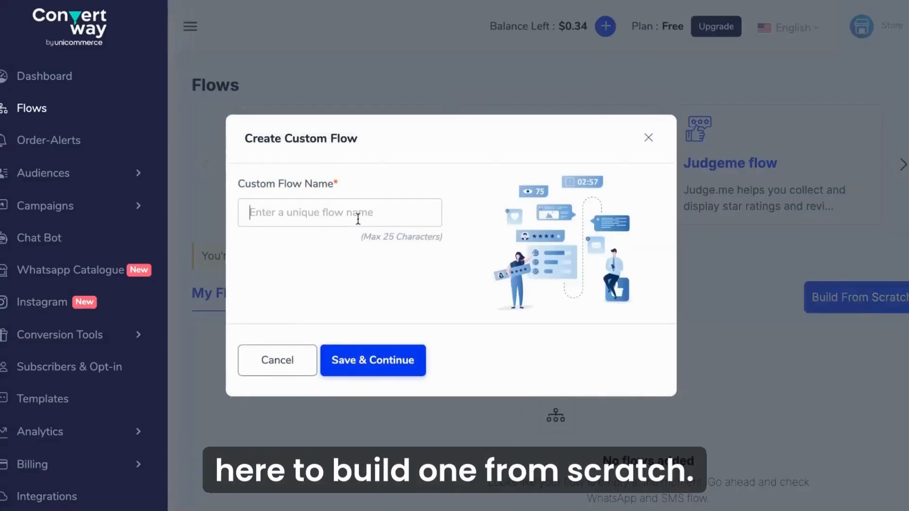
{"action": "type", "text": "T"}
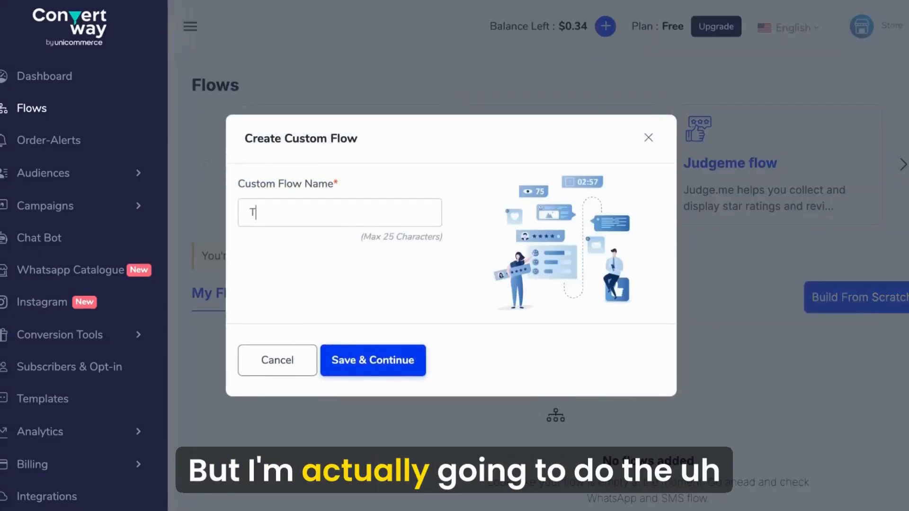
{"action": "type", "text": "esting"}
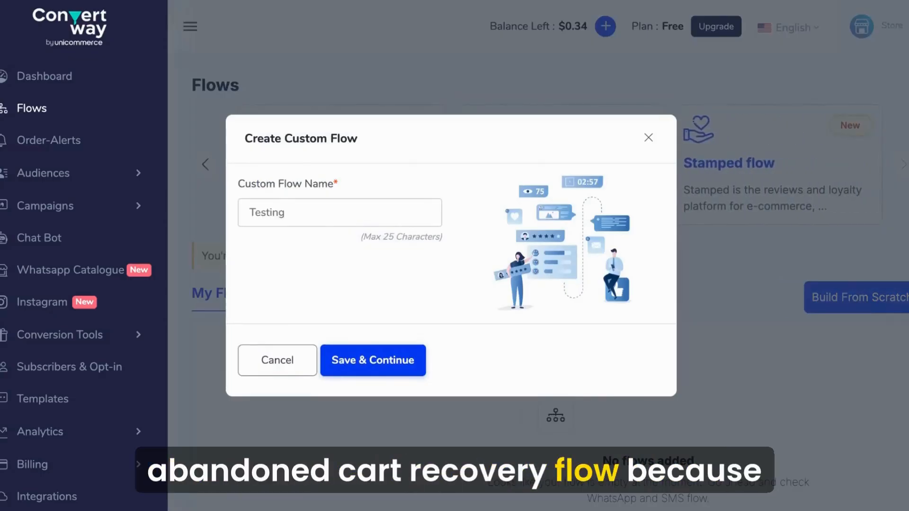
{"action": "key", "text": "Return"}
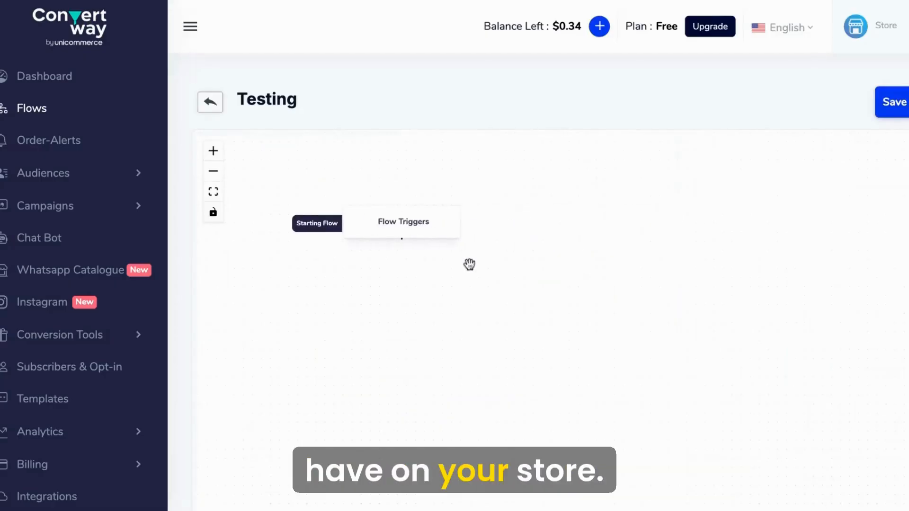
- Set the Testing flow's trigger to Order Fulfilled, then leave the flow editor without saving
{"action": "scroll", "coordinate": [477, 266], "scroll_direction": "down", "scroll_amount": 1}
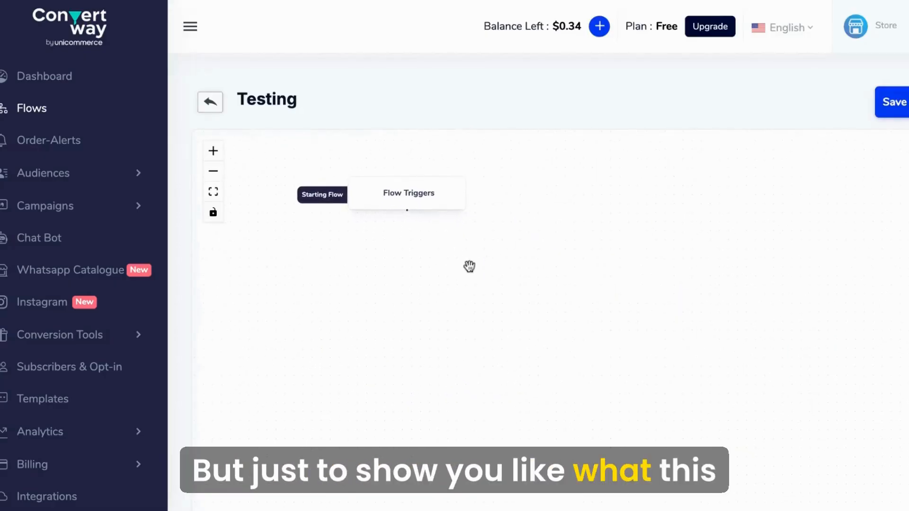
{"action": "scroll", "coordinate": [469, 265], "scroll_direction": "down", "scroll_amount": 2}
{"action": "scroll", "coordinate": [468, 267], "scroll_direction": "up", "scroll_amount": 3}
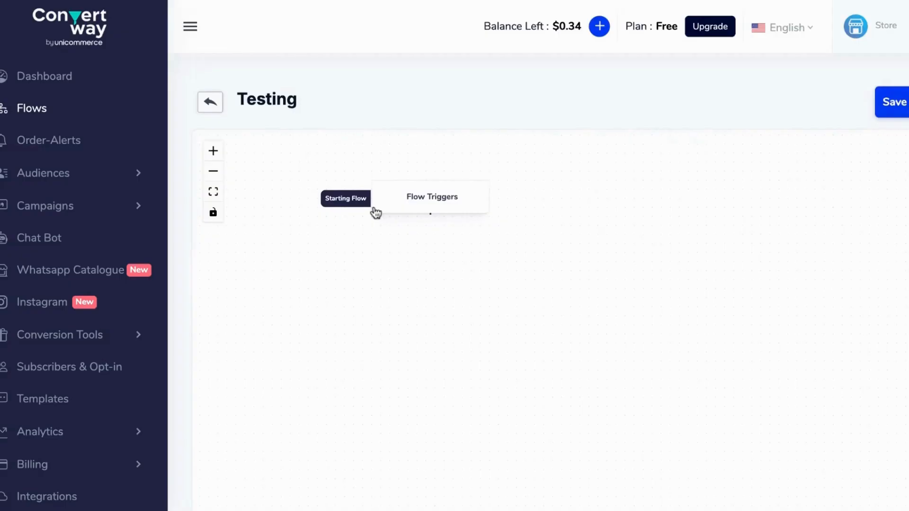
{"action": "left_click", "coordinate": [399, 209]}
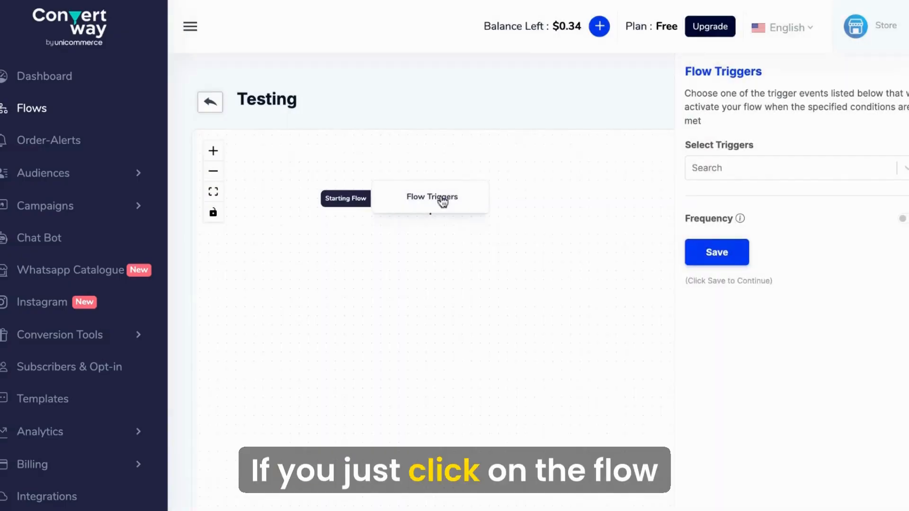
{"action": "left_click", "coordinate": [713, 177]}
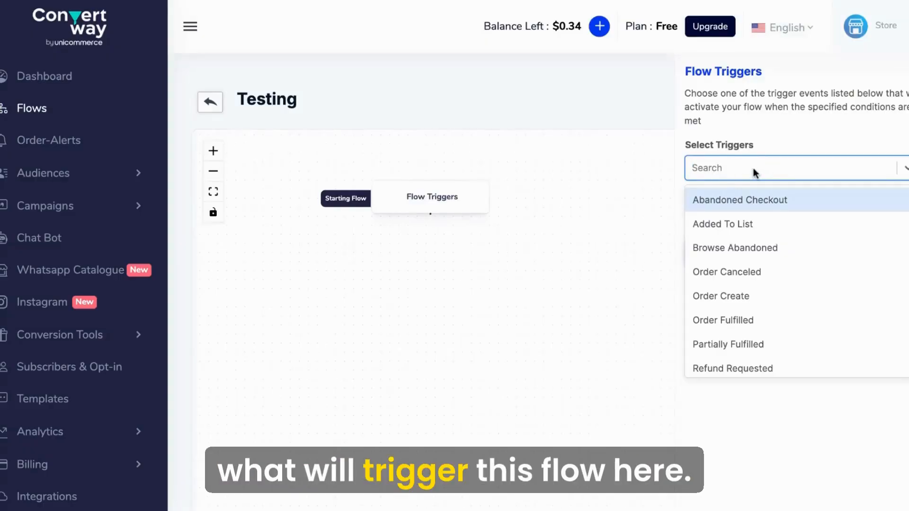
{"action": "scroll", "coordinate": [769, 250], "scroll_direction": "down", "scroll_amount": 3}
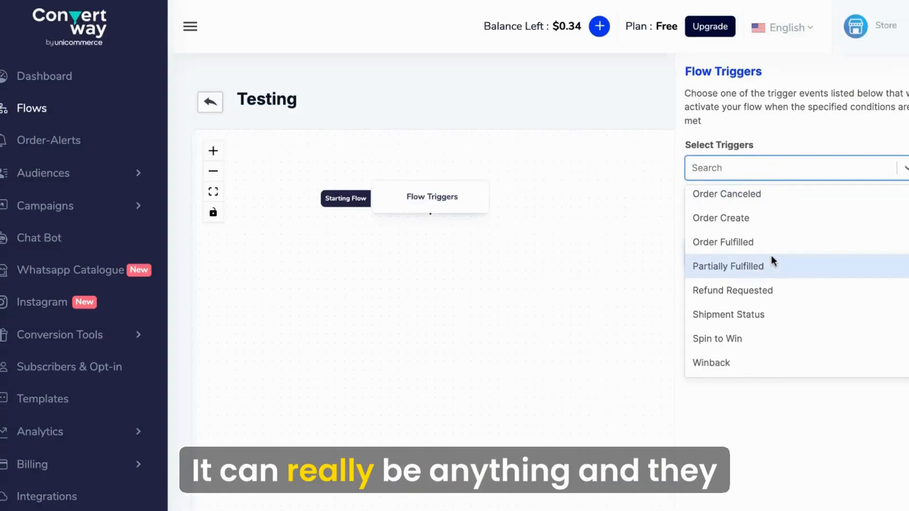
{"action": "scroll", "coordinate": [769, 364], "scroll_direction": "up", "scroll_amount": 3}
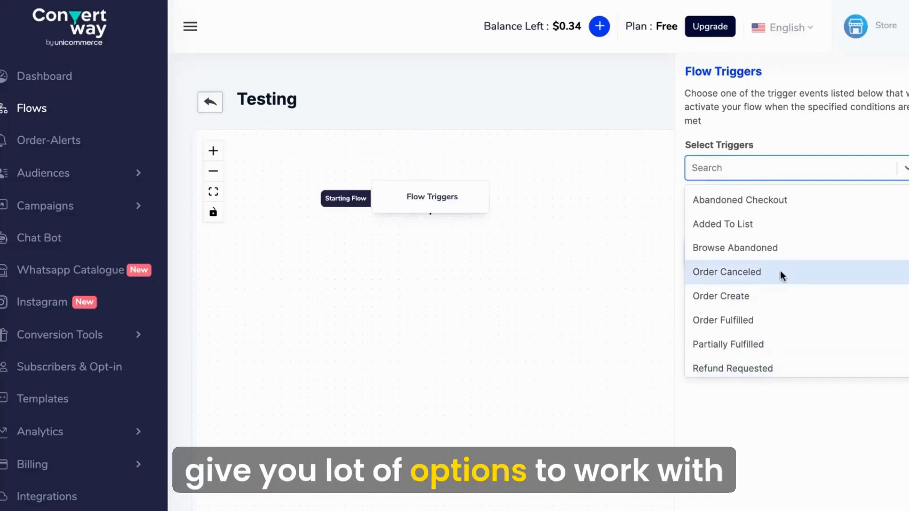
{"action": "left_click", "coordinate": [723, 320]}
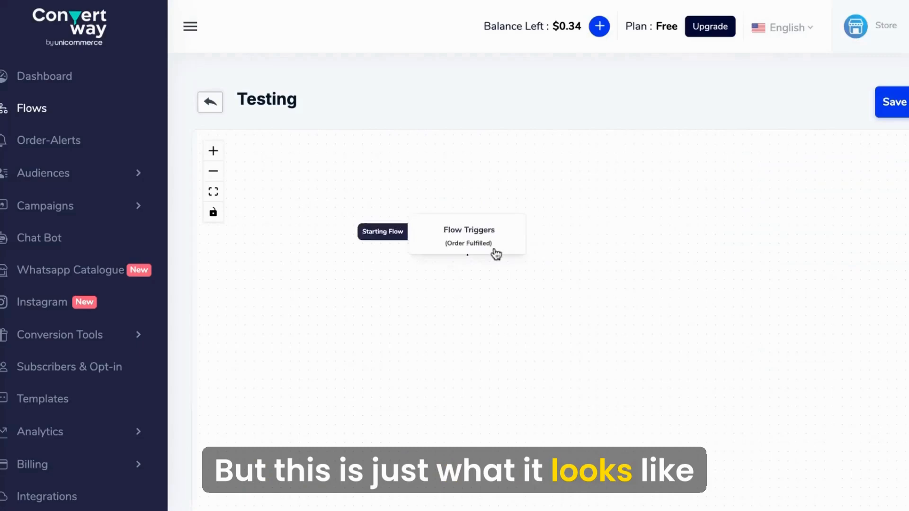
{"action": "left_click_drag", "start_coordinate": [496, 255], "coordinate": [372, 235]}
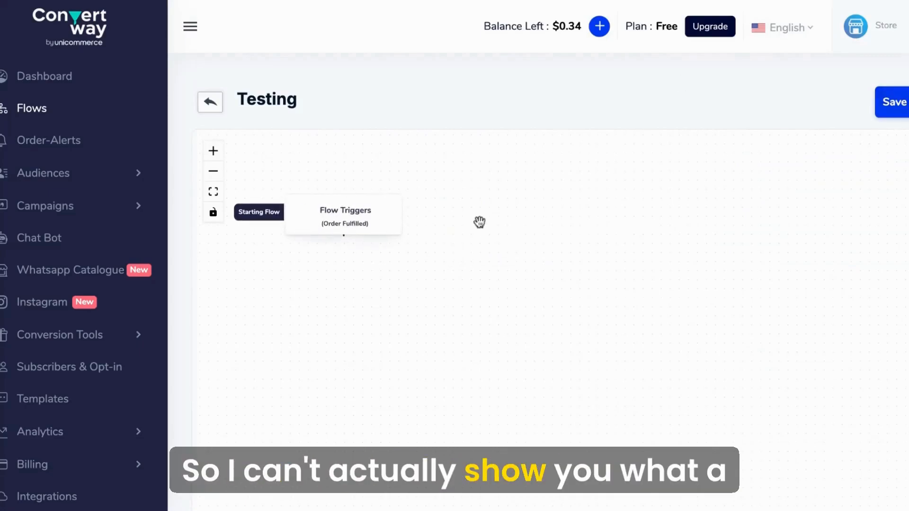
{"action": "left_click", "coordinate": [212, 107]}
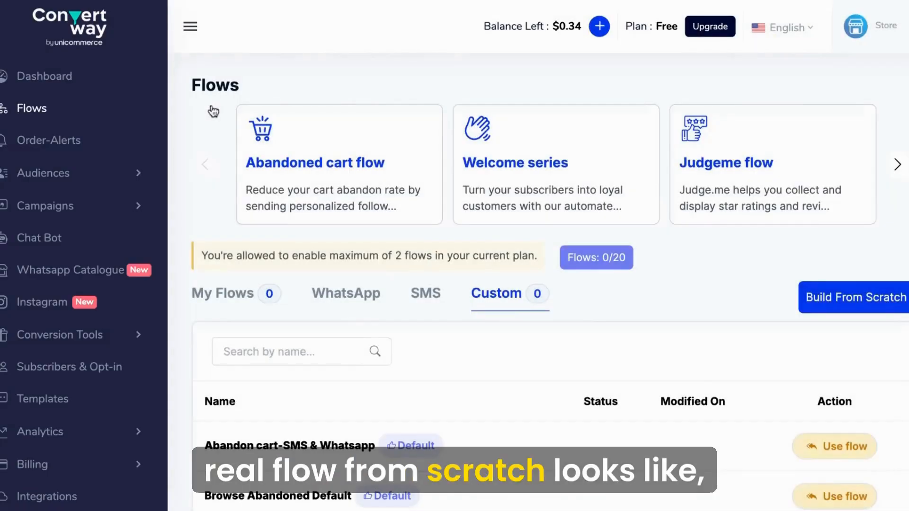
- Open the WhatsApp version of the Abandoned Cart Recovery flow for editing
{"action": "left_click", "coordinate": [310, 154]}
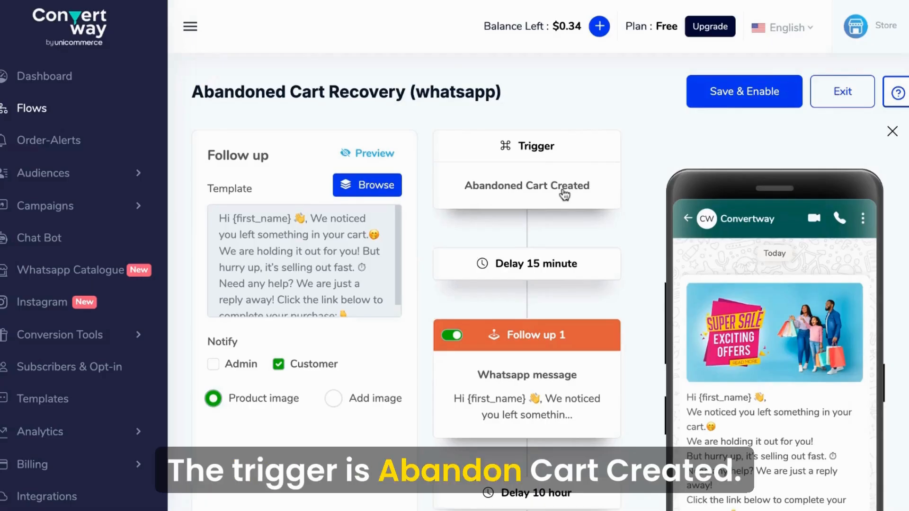
- Open the settings of the delay between the Abandoned Cart Created trigger and Follow up 1
{"action": "scroll", "coordinate": [565, 194], "scroll_direction": "down", "scroll_amount": 1}
{"action": "scroll", "coordinate": [565, 194], "scroll_direction": "down", "scroll_amount": 1}
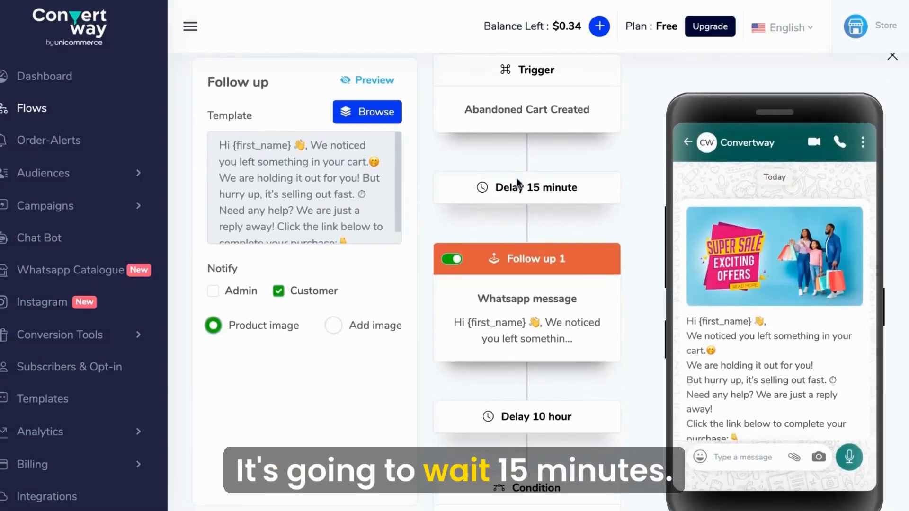
{"action": "left_click", "coordinate": [551, 200]}
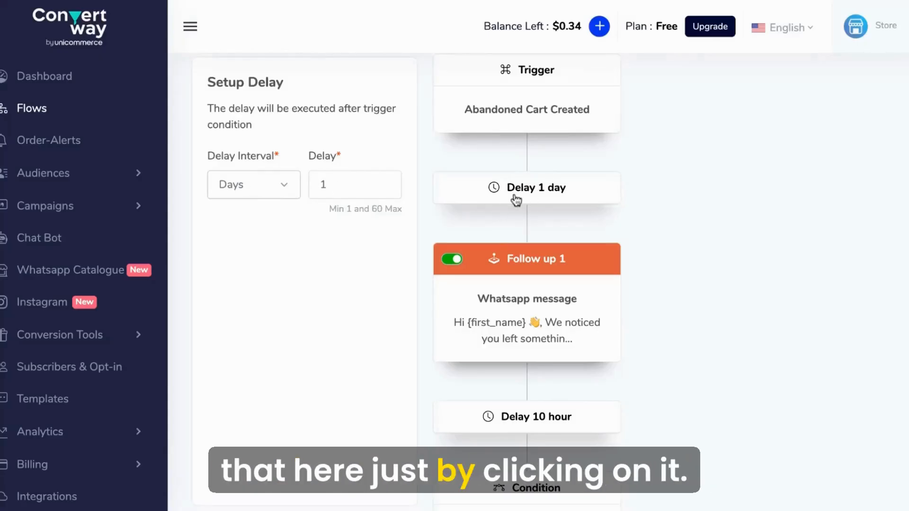
- View the Follow up 1 WhatsApp message and try its Add image option before switching back to Product image
{"action": "left_click", "coordinate": [556, 320]}
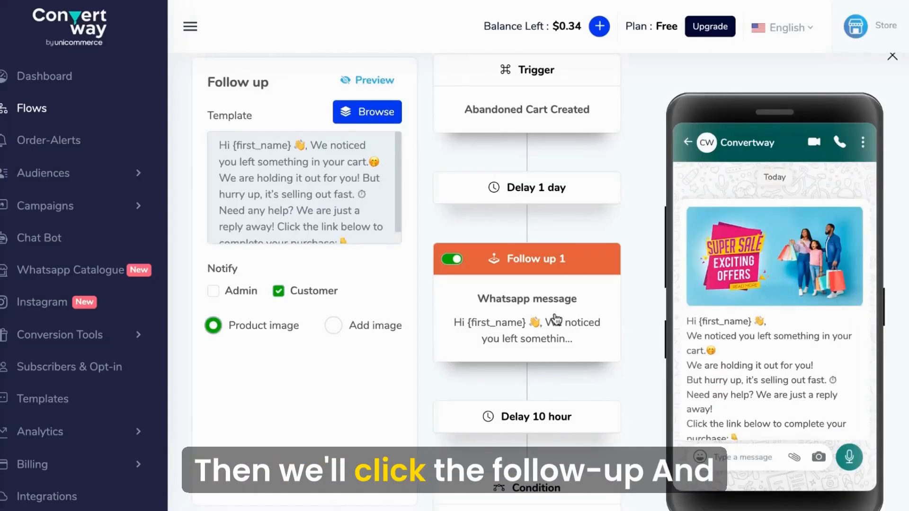
{"action": "scroll", "coordinate": [804, 289], "scroll_direction": "down", "scroll_amount": 3}
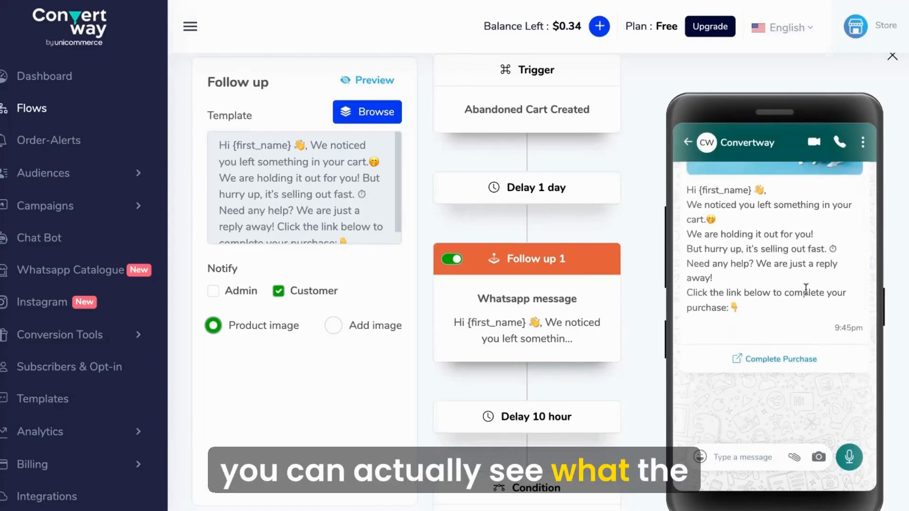
{"action": "scroll", "coordinate": [806, 289], "scroll_direction": "up", "scroll_amount": 3}
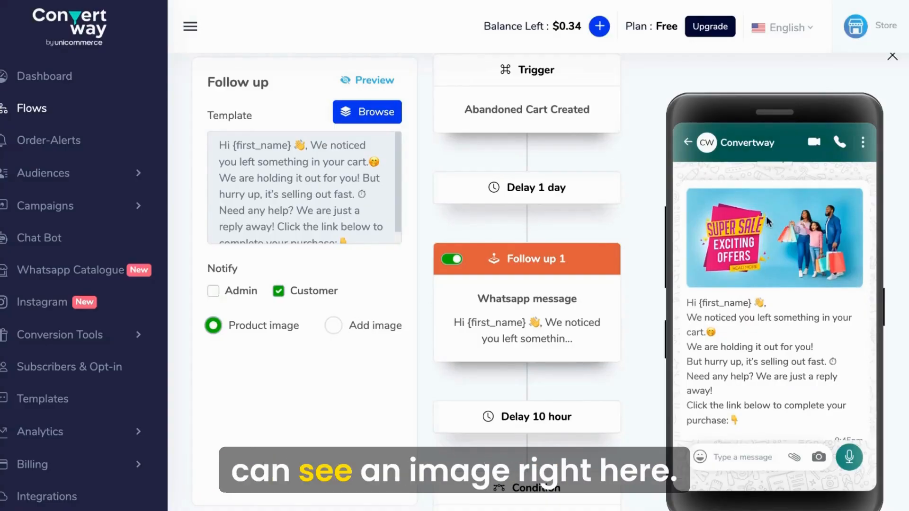
{"action": "left_click", "coordinate": [333, 325]}
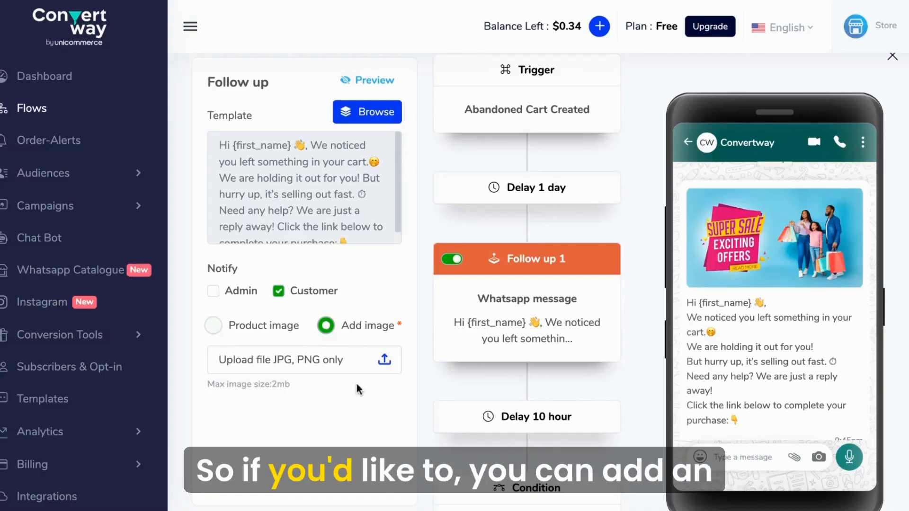
{"action": "left_click", "coordinate": [212, 326]}
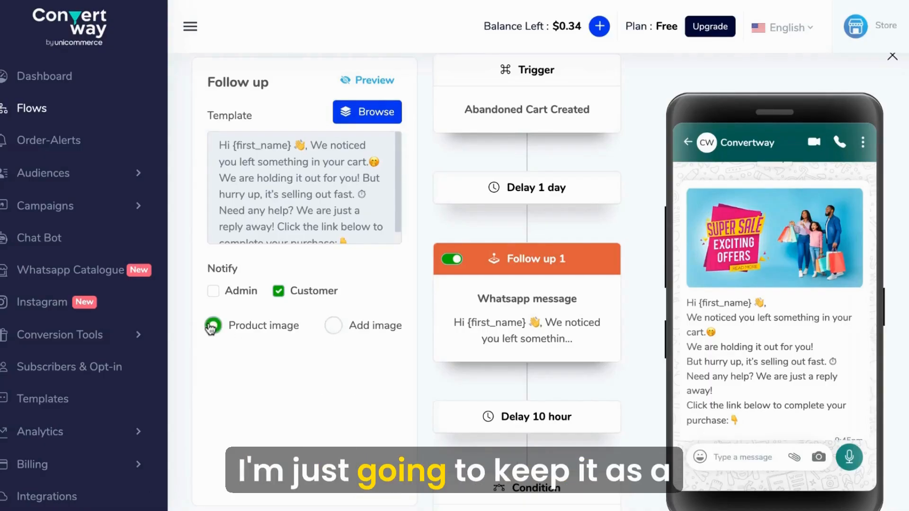
- Browse the abandoned cart message templates for Follow up 1, including the custom template option, and close the list without selecting one
{"action": "scroll", "coordinate": [299, 337], "scroll_direction": "up", "scroll_amount": 2}
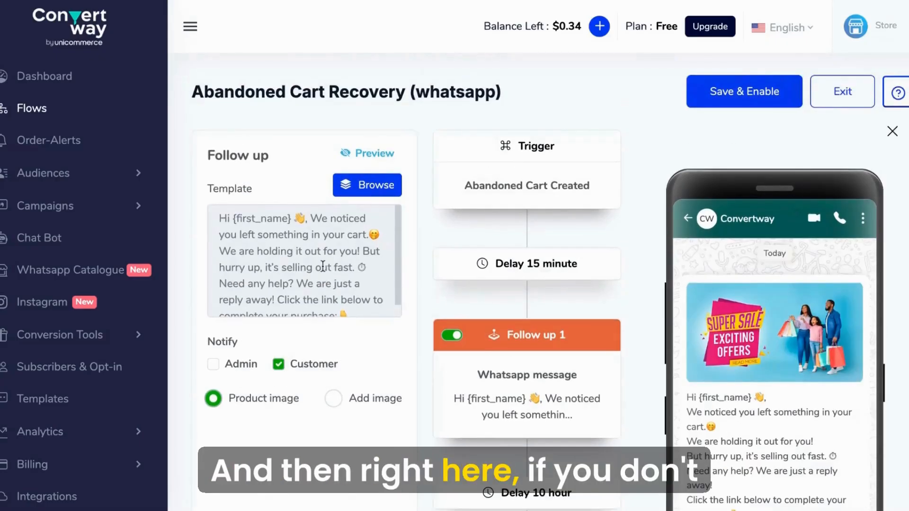
{"action": "scroll", "coordinate": [302, 248], "scroll_direction": "down", "scroll_amount": 1}
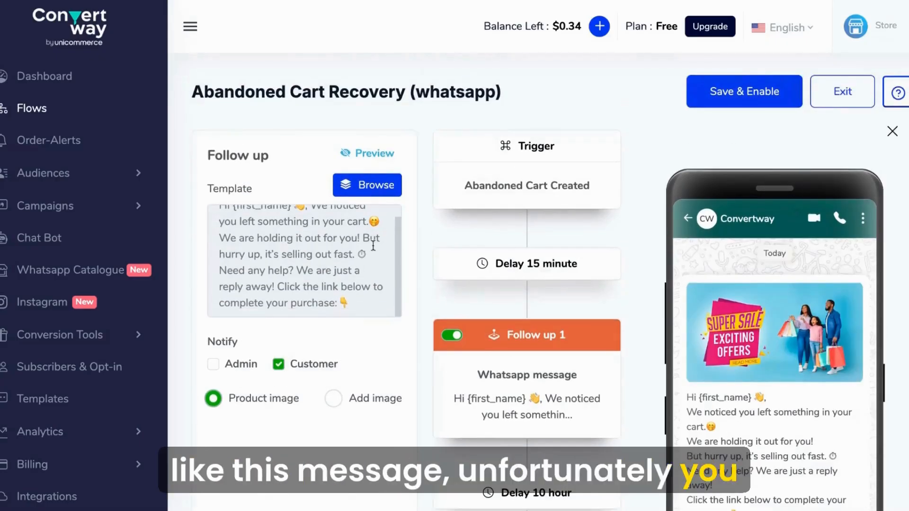
{"action": "left_click", "coordinate": [376, 187]}
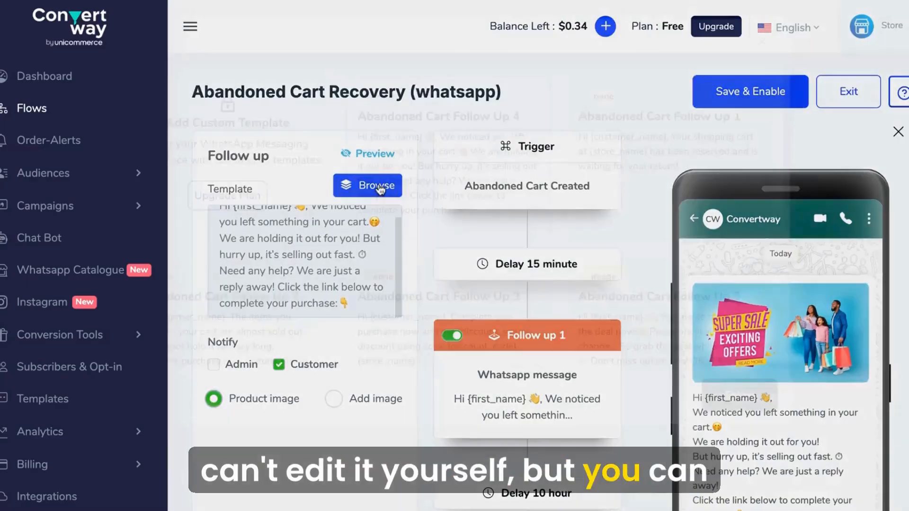
{"action": "scroll", "coordinate": [476, 212], "scroll_direction": "down", "scroll_amount": 3}
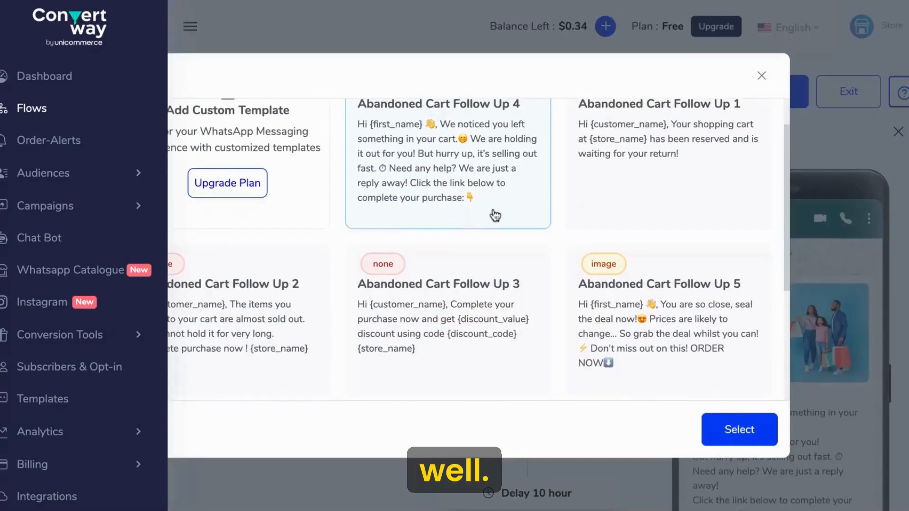
{"action": "scroll", "coordinate": [495, 215], "scroll_direction": "down", "scroll_amount": 2}
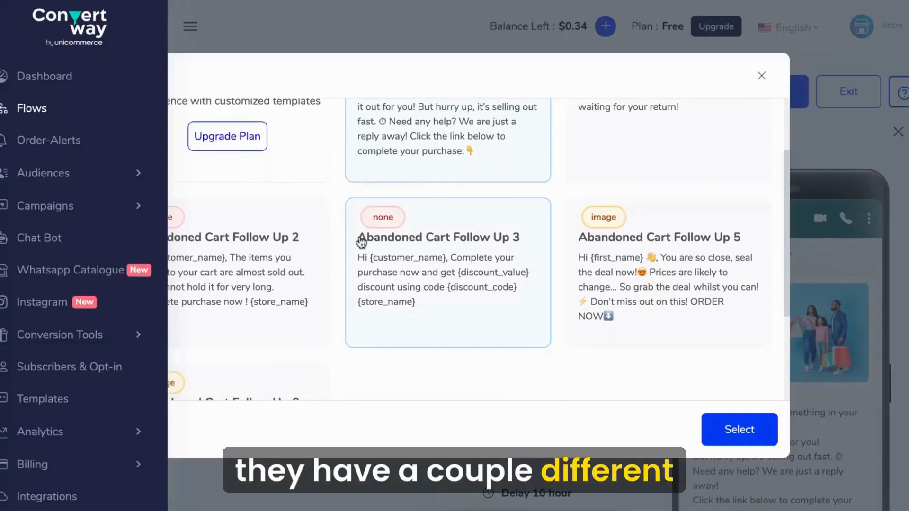
{"action": "scroll", "coordinate": [362, 240], "scroll_direction": "down", "scroll_amount": 3}
{"action": "scroll", "coordinate": [309, 292], "scroll_direction": "down", "scroll_amount": 2}
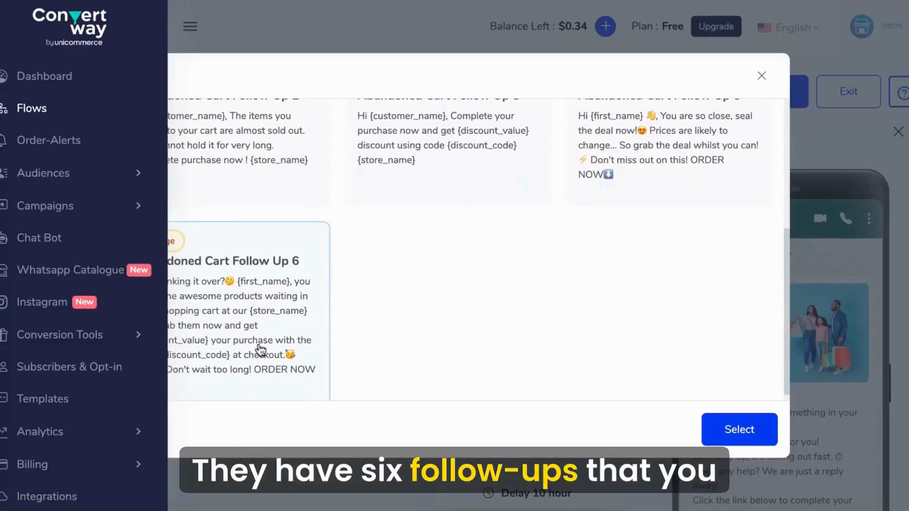
{"action": "scroll", "coordinate": [467, 245], "scroll_direction": "up", "scroll_amount": 5}
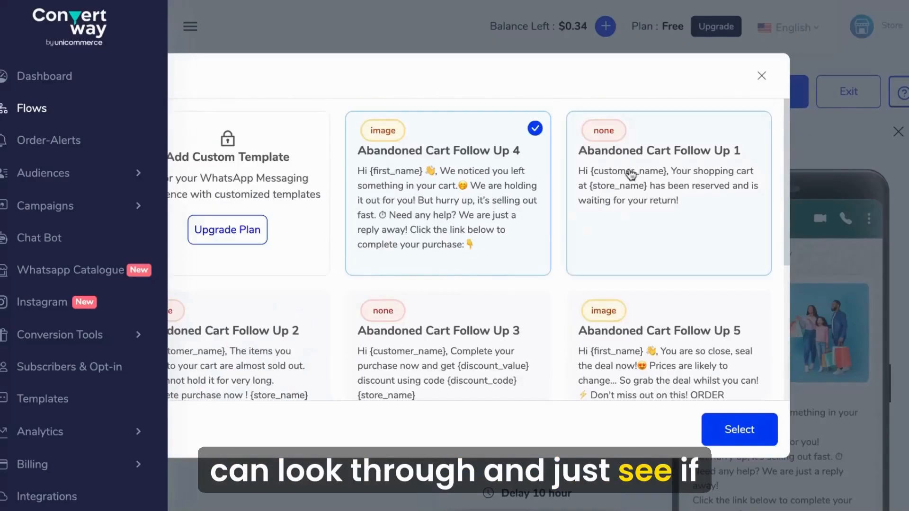
{"action": "left_click", "coordinate": [761, 75]}
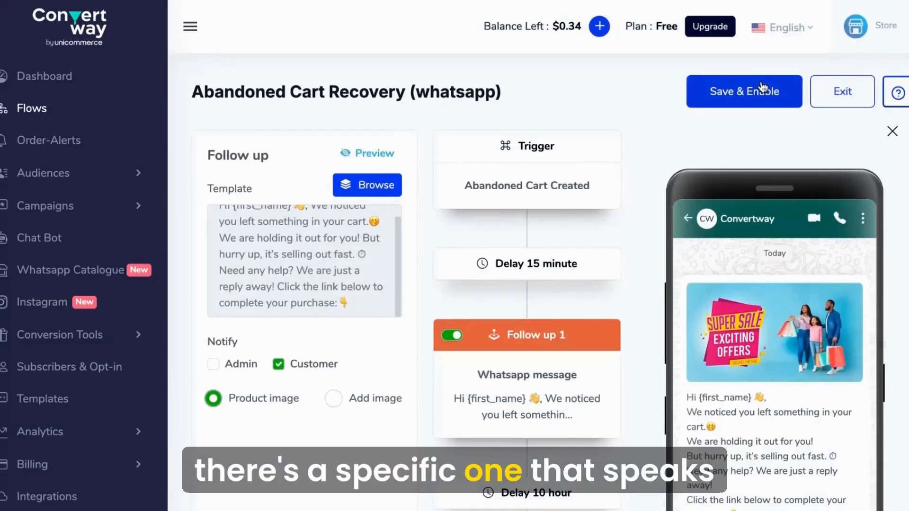
{"action": "left_click", "coordinate": [350, 186]}
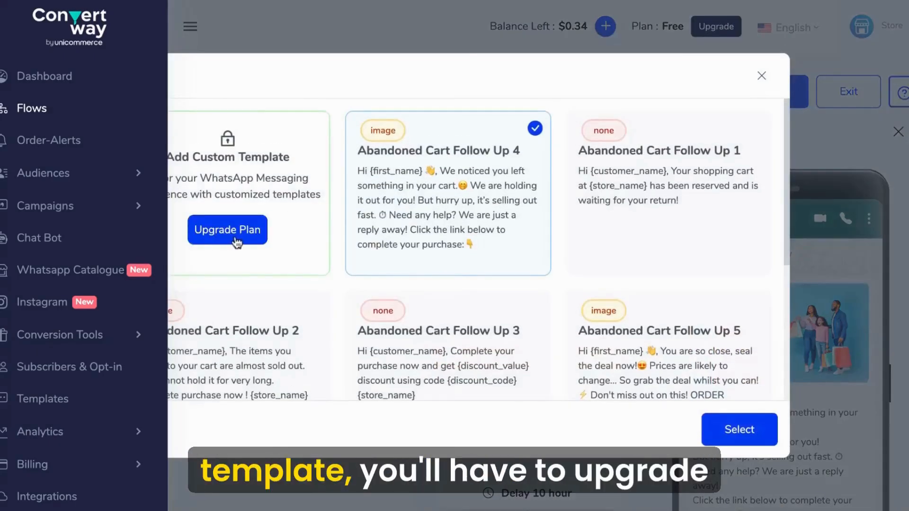
{"action": "left_click", "coordinate": [762, 77]}
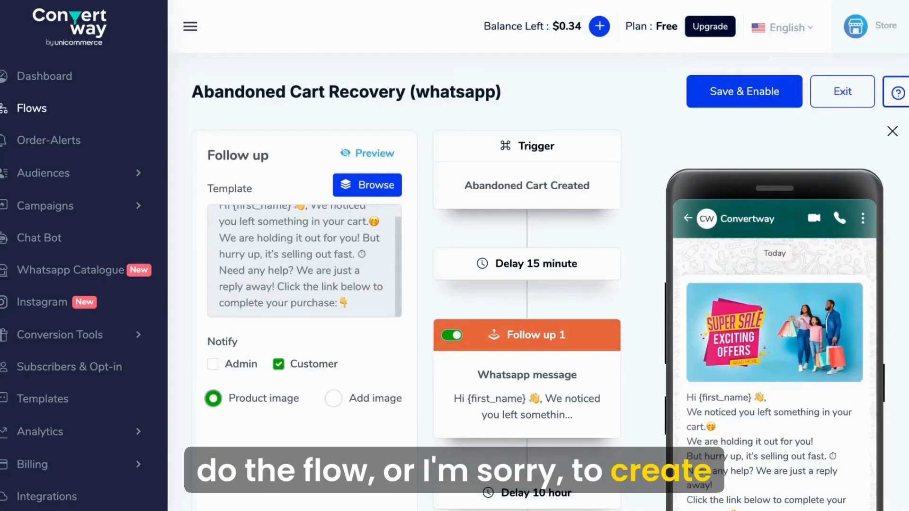
- Review the remaining delays, conditions and follow-ups, then save and enable the Abandoned Cart Recovery WhatsApp flow and return to the Flows page
{"action": "scroll", "coordinate": [460, 371], "scroll_direction": "down", "scroll_amount": 5}
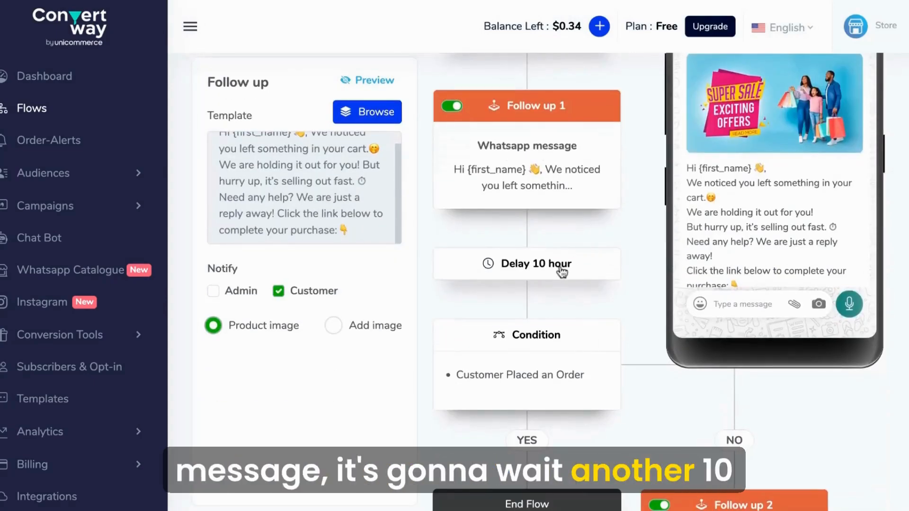
{"action": "scroll", "coordinate": [562, 272], "scroll_direction": "down", "scroll_amount": 3}
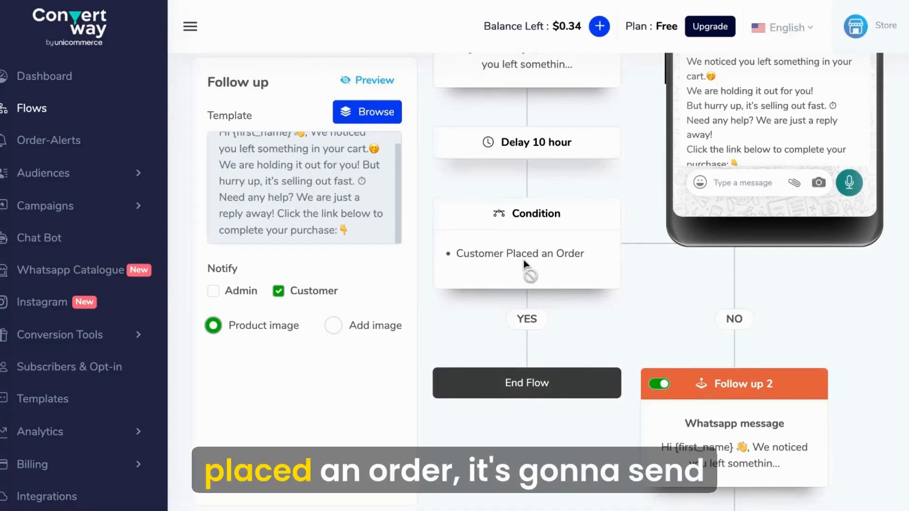
{"action": "scroll", "coordinate": [721, 388], "scroll_direction": "down", "scroll_amount": 3}
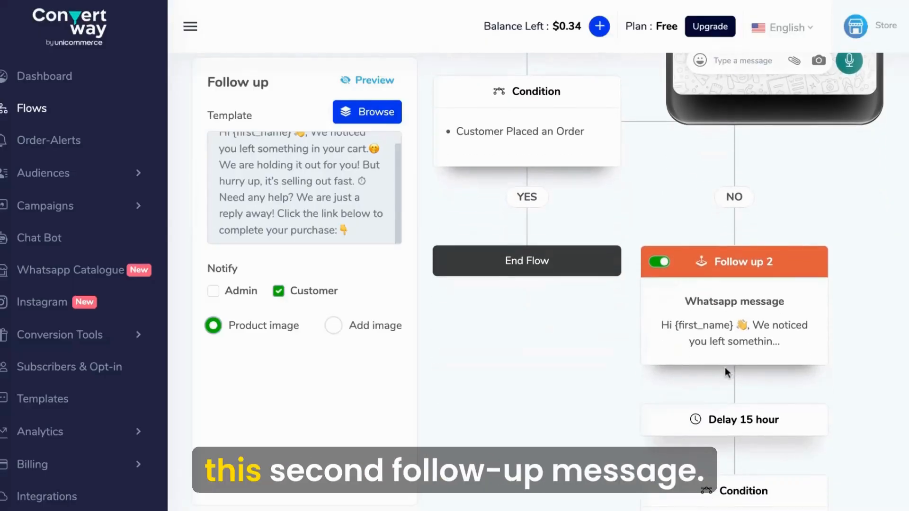
{"action": "scroll", "coordinate": [768, 320], "scroll_direction": "down", "scroll_amount": 7}
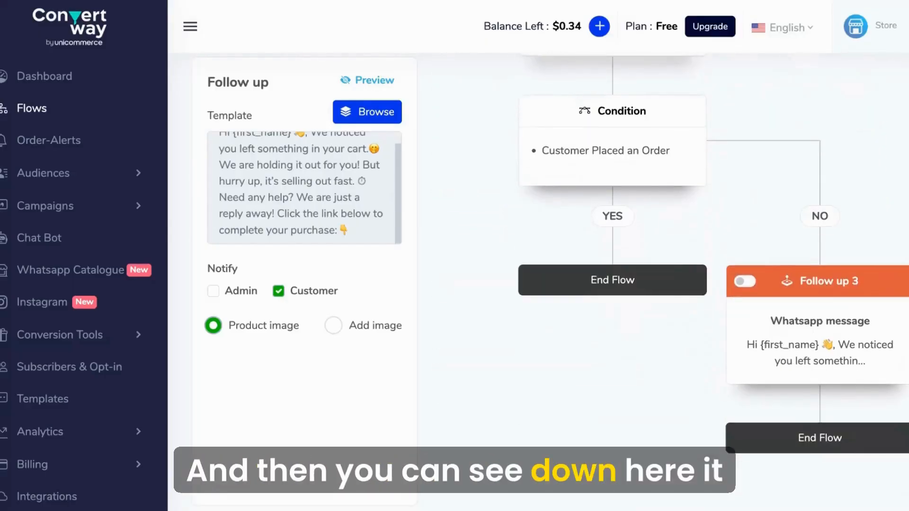
{"action": "scroll", "coordinate": [770, 380], "scroll_direction": "up", "scroll_amount": 3}
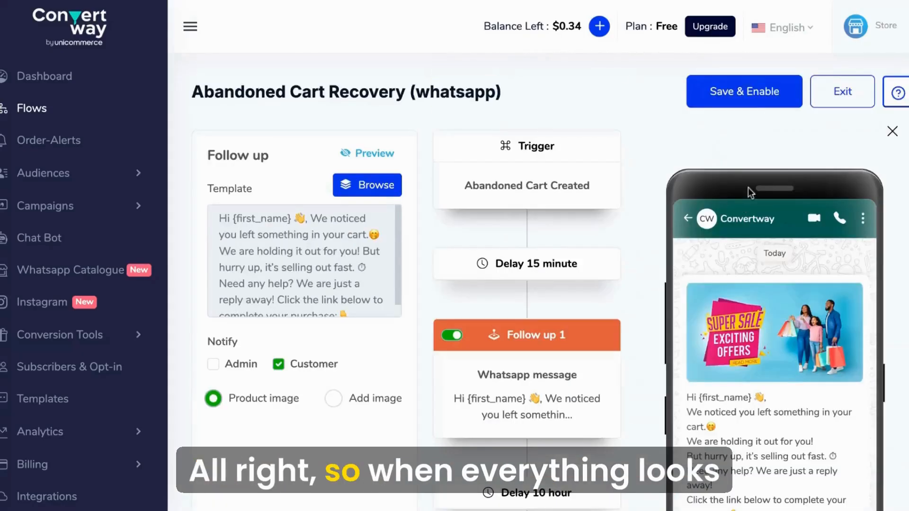
{"action": "left_click", "coordinate": [743, 92]}
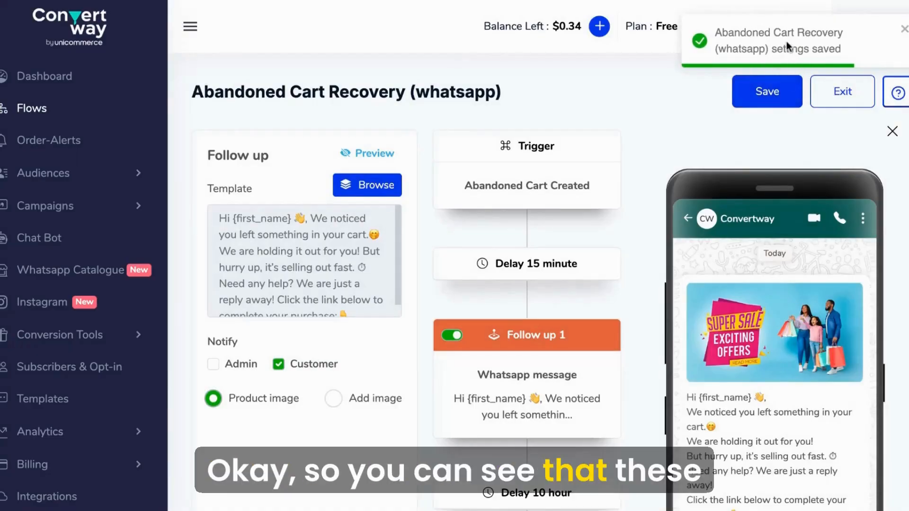
{"action": "left_click", "coordinate": [903, 32]}
{"action": "left_click", "coordinate": [846, 92]}
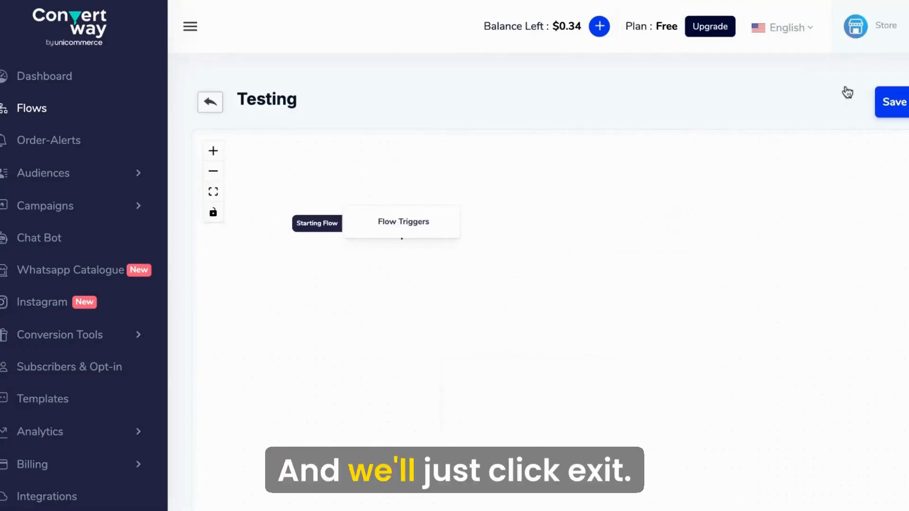
{"action": "left_click", "coordinate": [212, 102]}
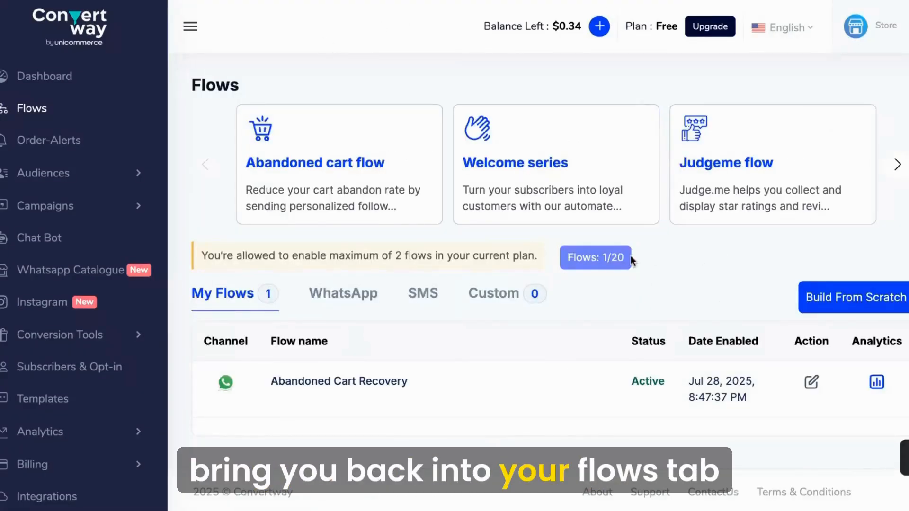
- Open the analytics of the active Abandoned Cart Recovery flow
{"action": "scroll", "coordinate": [702, 310], "scroll_direction": "down", "scroll_amount": 1}
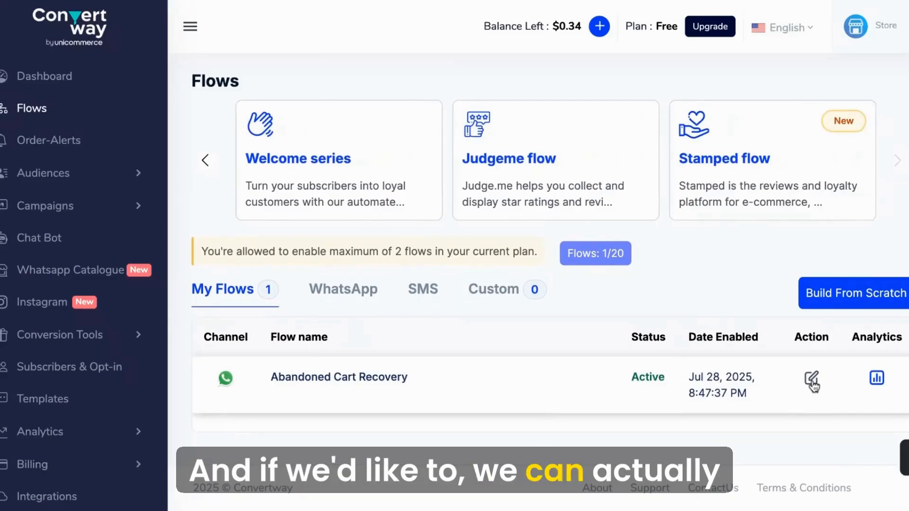
{"action": "left_click", "coordinate": [877, 378]}
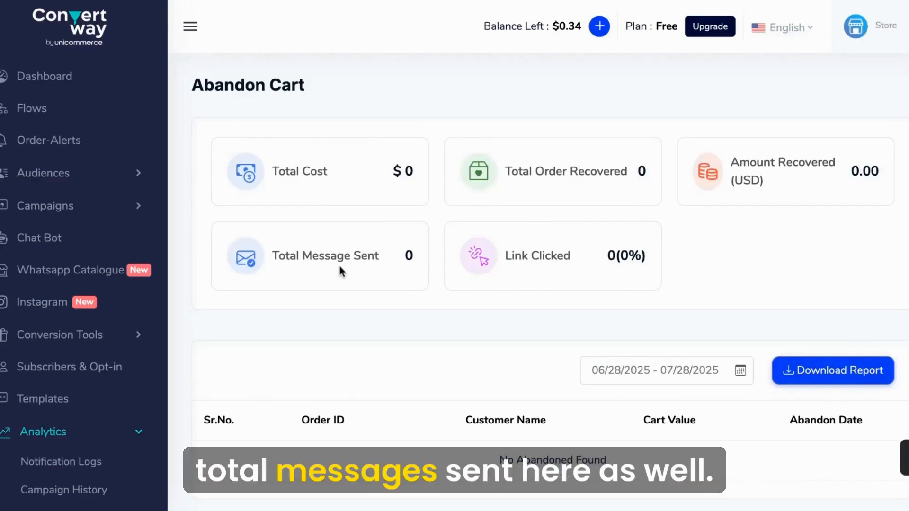
{"action": "scroll", "coordinate": [339, 266], "scroll_direction": "down", "scroll_amount": 2}
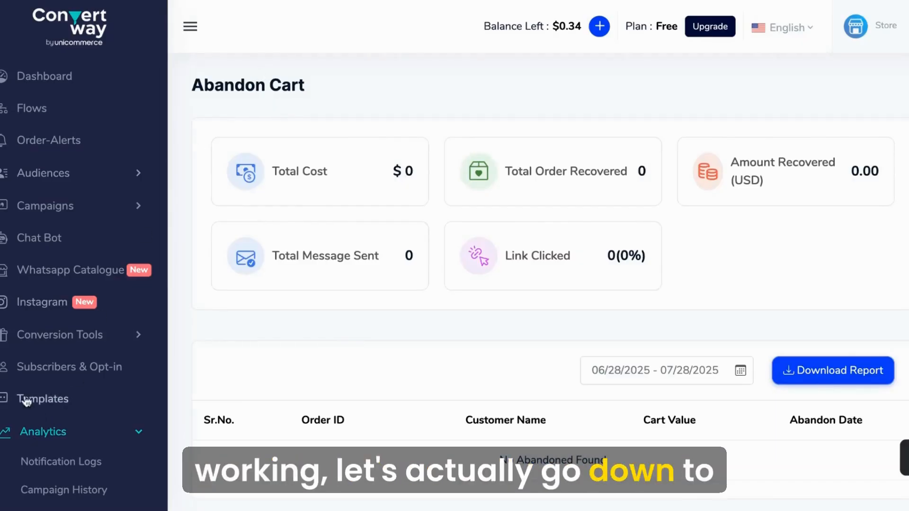
- Open the SMS flow templates and preview the Abandoned Cart Follow up 1 and Follow up 3 messages
{"action": "left_click", "coordinate": [55, 402]}
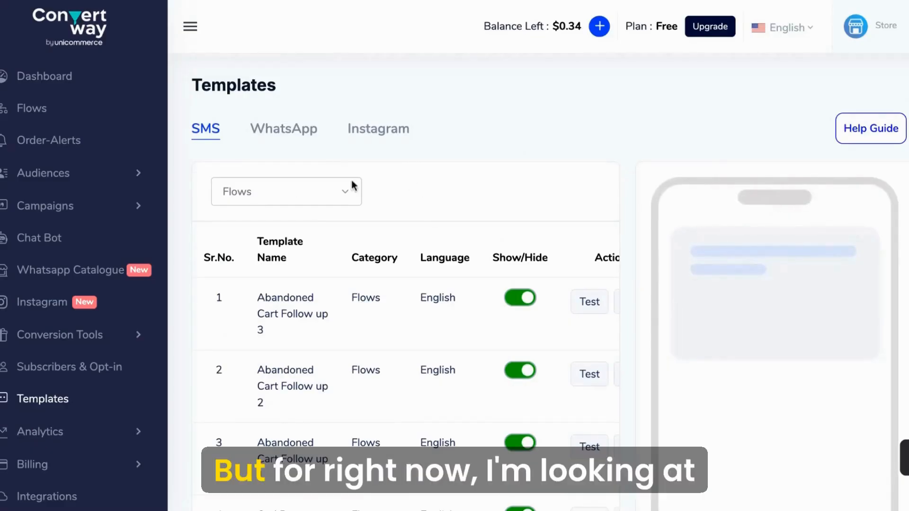
{"action": "scroll", "coordinate": [609, 227], "scroll_direction": "down", "scroll_amount": 3}
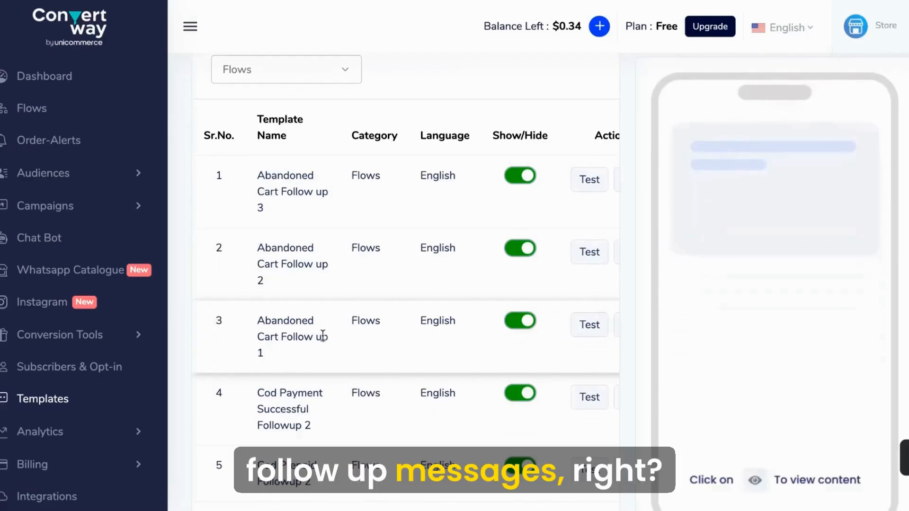
{"action": "scroll", "coordinate": [322, 336], "scroll_direction": "right", "scroll_amount": 2}
{"action": "left_click", "coordinate": [589, 325]}
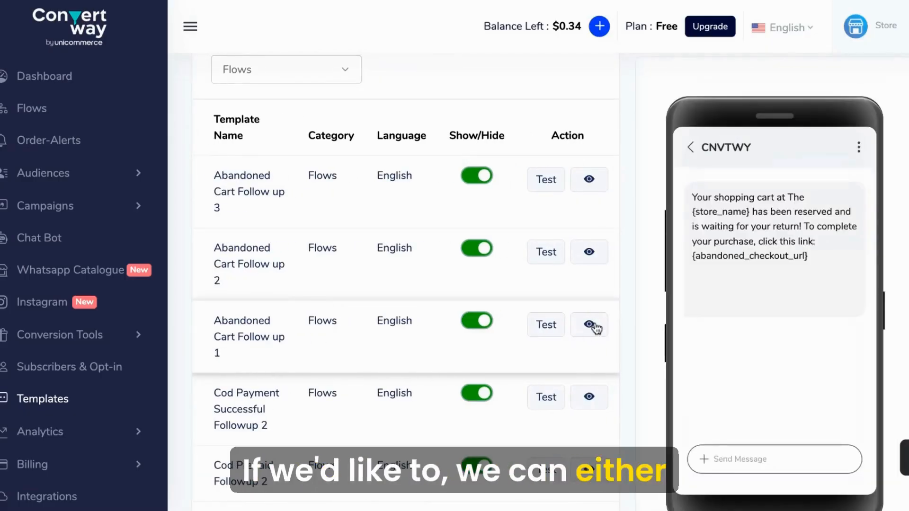
{"action": "left_click", "coordinate": [589, 179]}
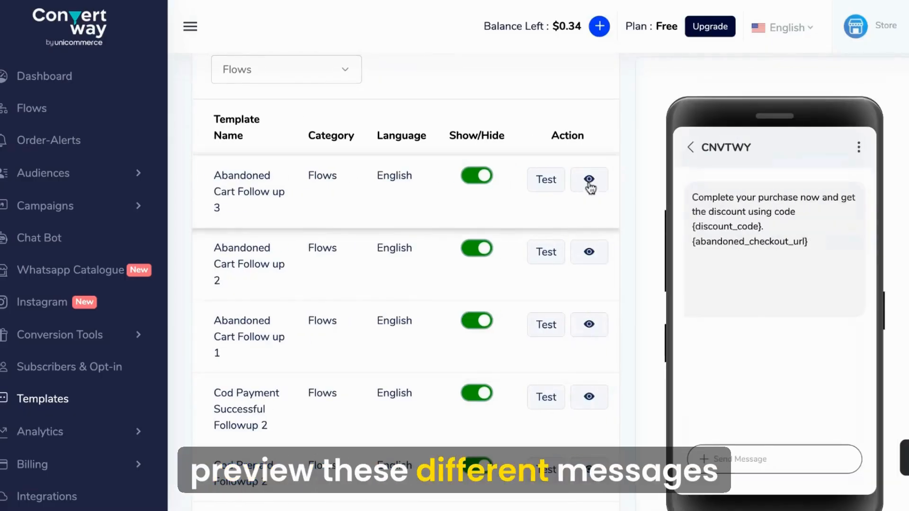
- Send a test of the Abandoned Cart Follow up 1 SMS template to a phone number, then review its message preview
{"action": "left_click", "coordinate": [547, 323]}
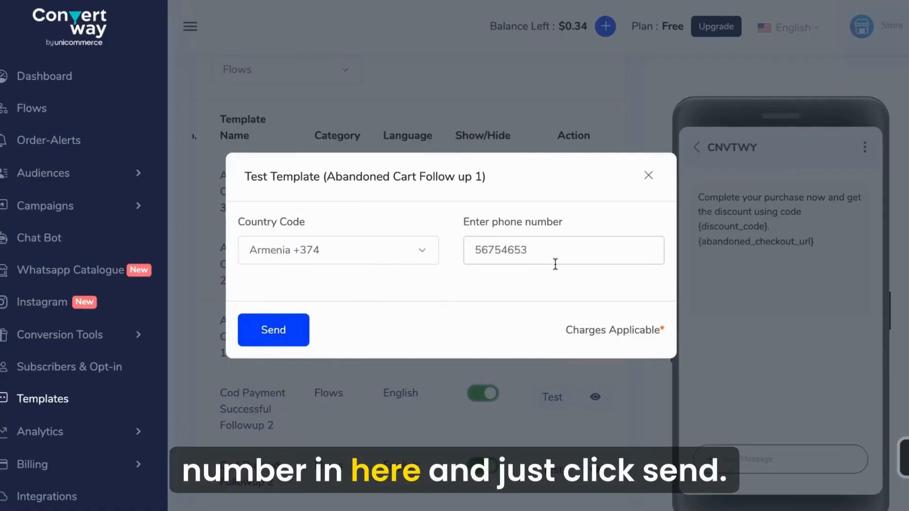
{"action": "left_click", "coordinate": [285, 342]}
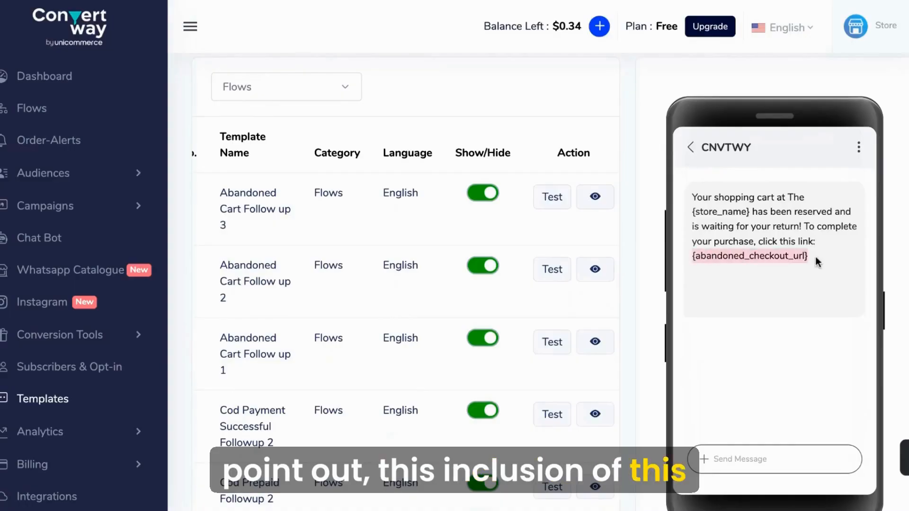
{"action": "scroll", "coordinate": [777, 291], "scroll_direction": "up", "scroll_amount": 1}
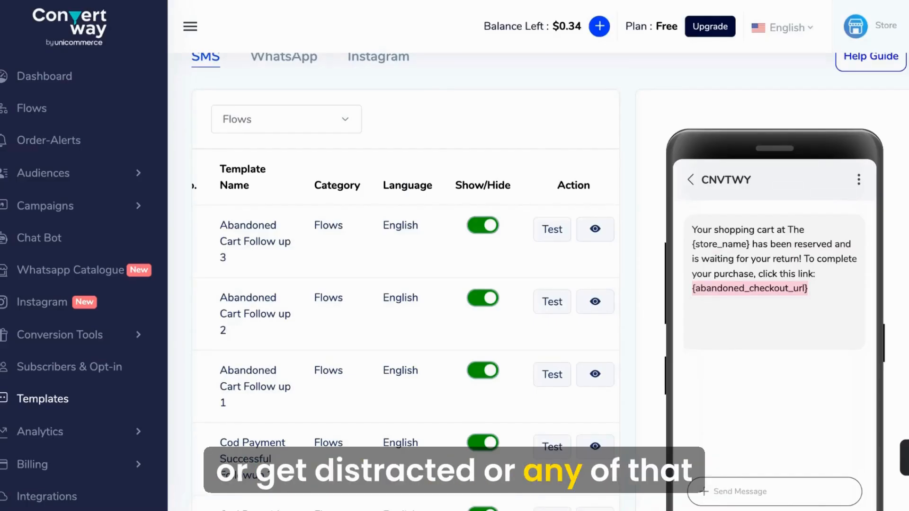
- Open the Subscribers & Opt-in section and browse the available subscriber pop-up templates
{"action": "scroll", "coordinate": [98, 374], "scroll_direction": "up", "scroll_amount": 2}
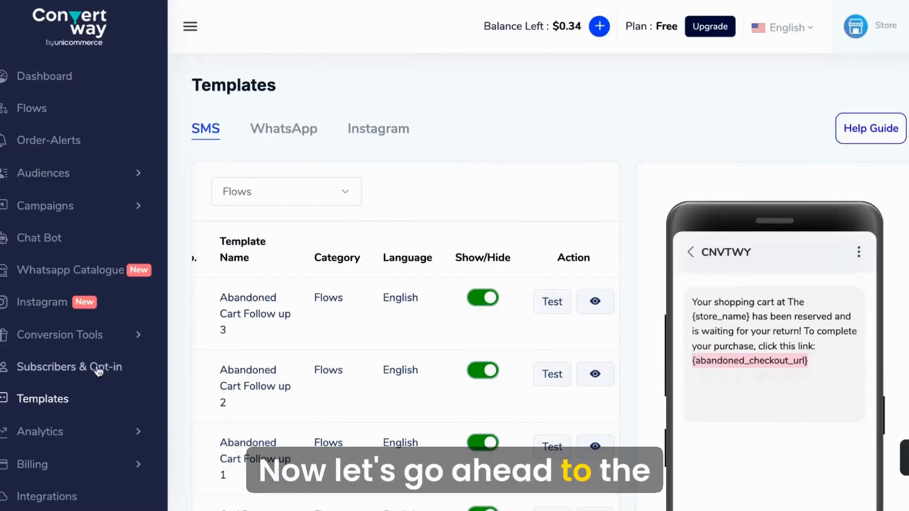
{"action": "left_click", "coordinate": [117, 369]}
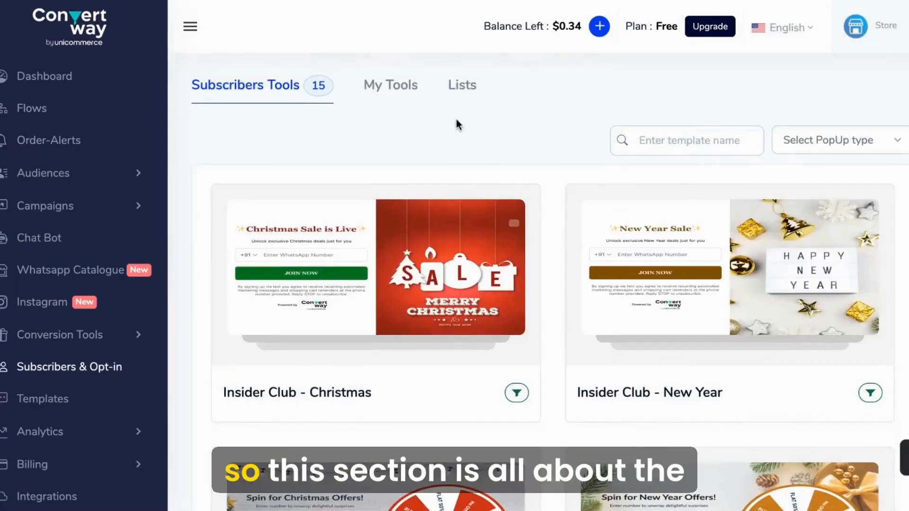
{"action": "scroll", "coordinate": [897, 302], "scroll_direction": "down", "scroll_amount": 15}
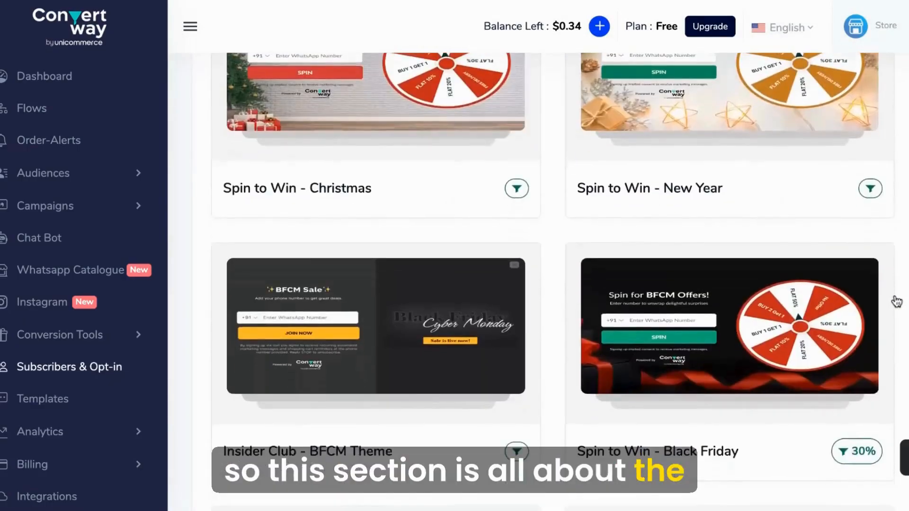
{"action": "scroll", "coordinate": [552, 281], "scroll_direction": "down", "scroll_amount": 10}
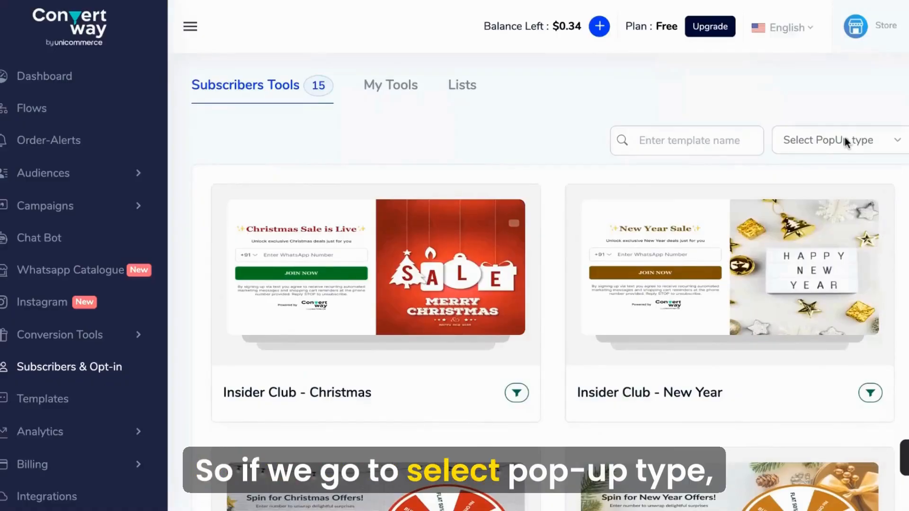
- Filter the pop-up templates by Grow Subscribers, by Countdown timer and by Grow Subscribers again, and browse the designs of each type
{"action": "left_click", "coordinate": [845, 137]}
{"action": "left_click", "coordinate": [851, 163]}
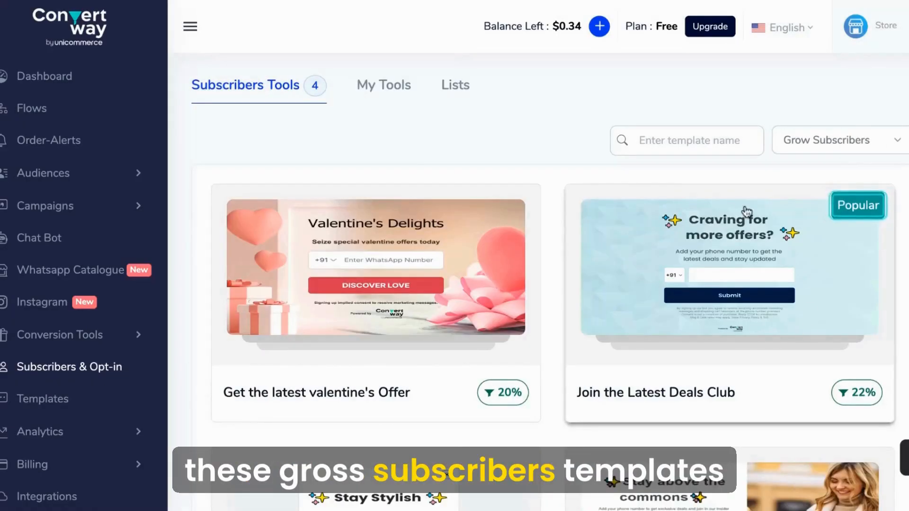
{"action": "left_click", "coordinate": [831, 135]}
{"action": "left_click", "coordinate": [827, 156]}
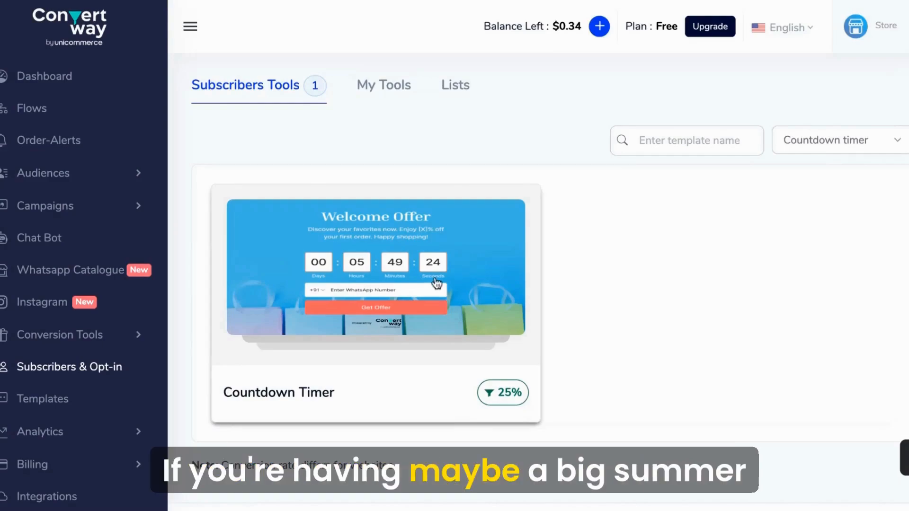
{"action": "left_click", "coordinate": [820, 137]}
{"action": "left_click", "coordinate": [795, 163]}
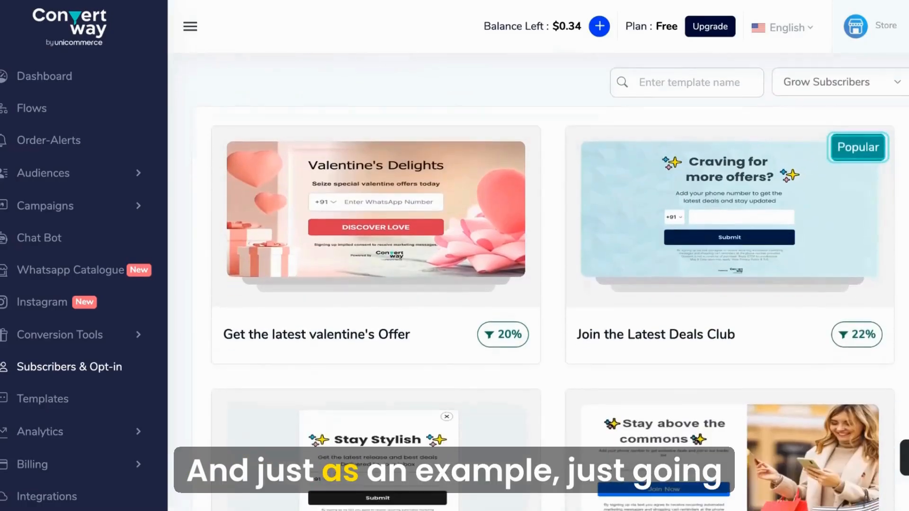
{"action": "scroll", "coordinate": [559, 284], "scroll_direction": "down", "scroll_amount": 2}
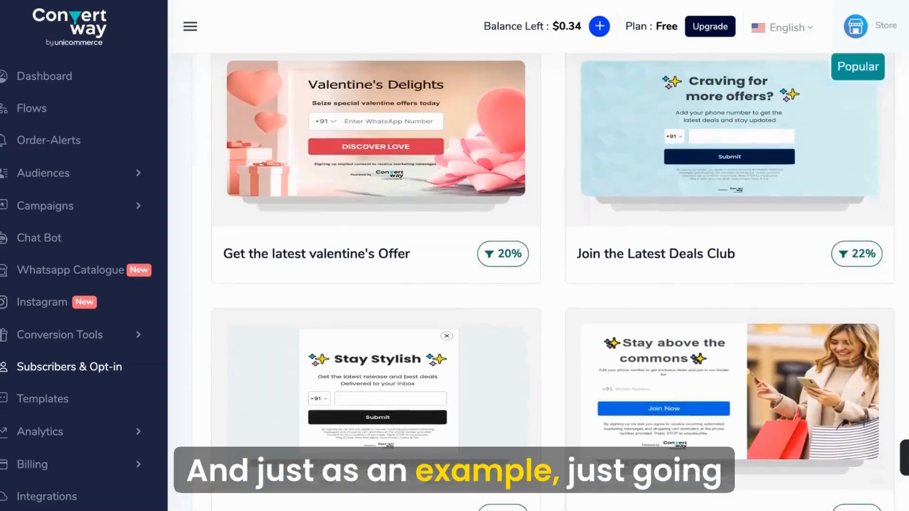
{"action": "scroll", "coordinate": [783, 426], "scroll_direction": "down", "scroll_amount": 2}
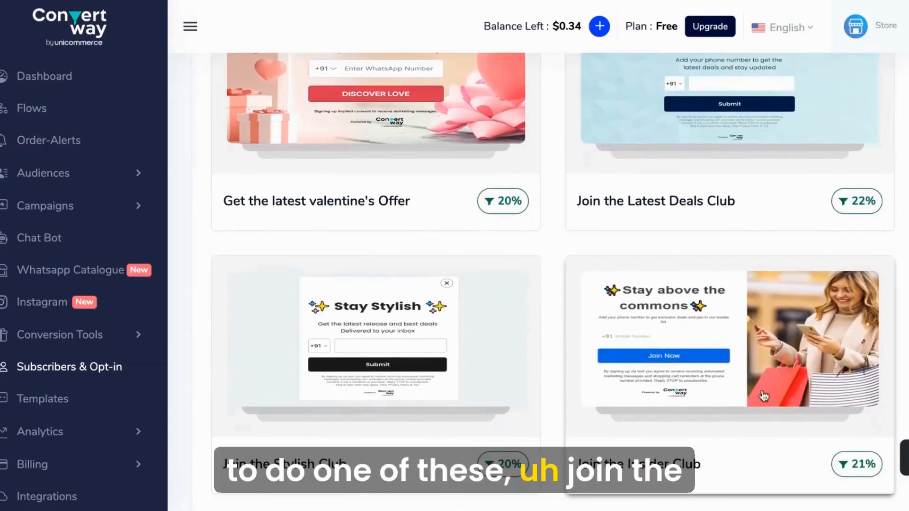
{"action": "left_click", "coordinate": [677, 450]}
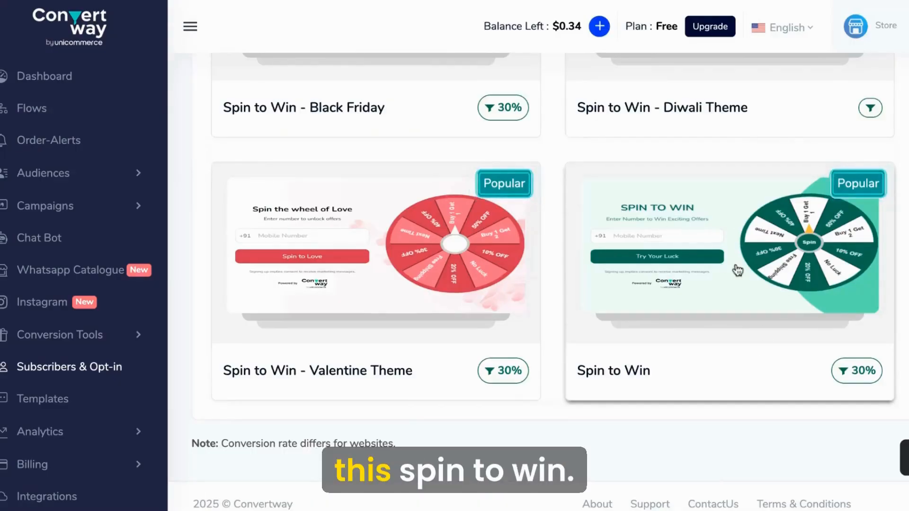
- Create a subscriber tool from the Spin to Win template, with the form name Testing and the testing list for its subscribers
{"action": "left_click", "coordinate": [737, 269]}
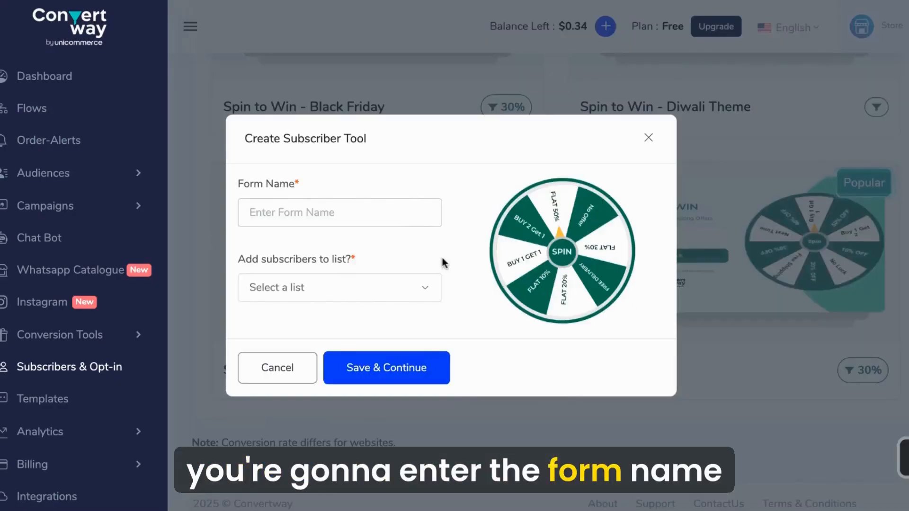
{"action": "type", "text": "Te"}
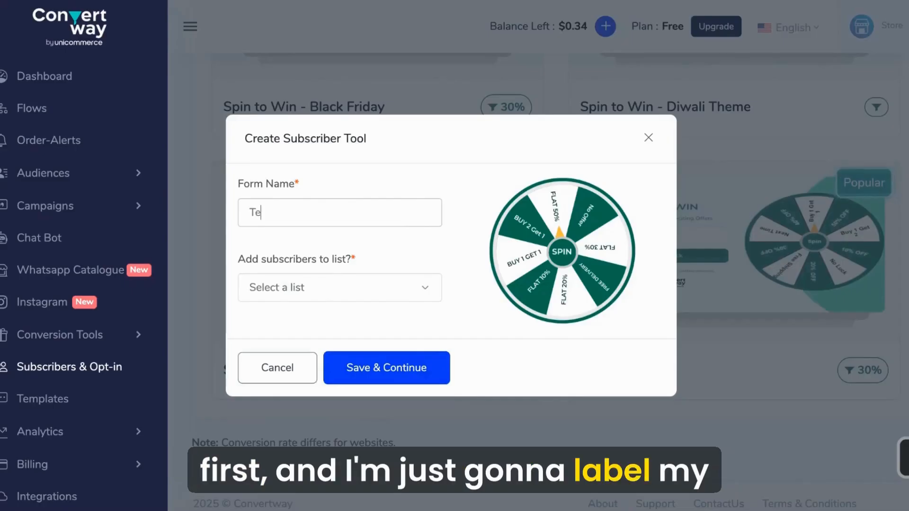
{"action": "type", "text": "sting"}
{"action": "left_click", "coordinate": [425, 287]}
{"action": "left_click", "coordinate": [266, 312]}
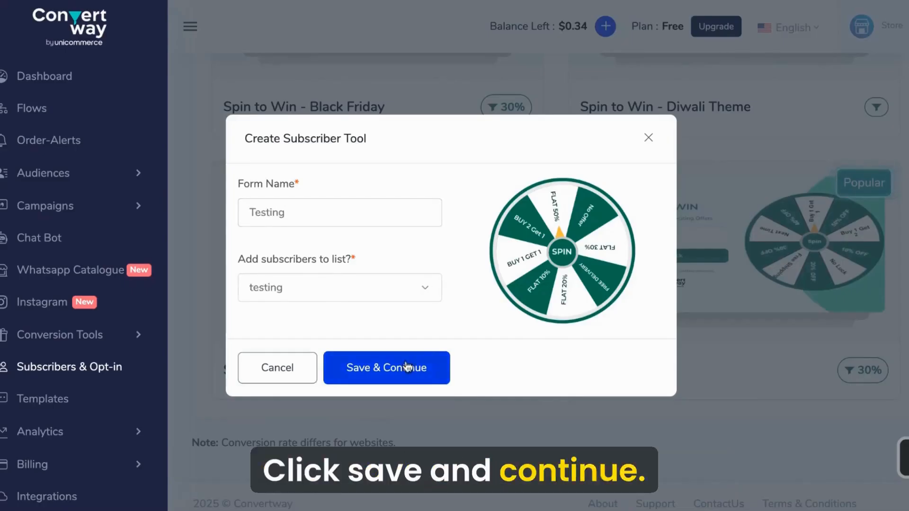
{"action": "left_click", "coordinate": [386, 368]}
- Look over the wheel settings and customization options of the Spin to Win form together with its design preview
{"action": "scroll", "coordinate": [477, 324], "scroll_direction": "down", "scroll_amount": 8}
{"action": "scroll", "coordinate": [478, 324], "scroll_direction": "up", "scroll_amount": 5}
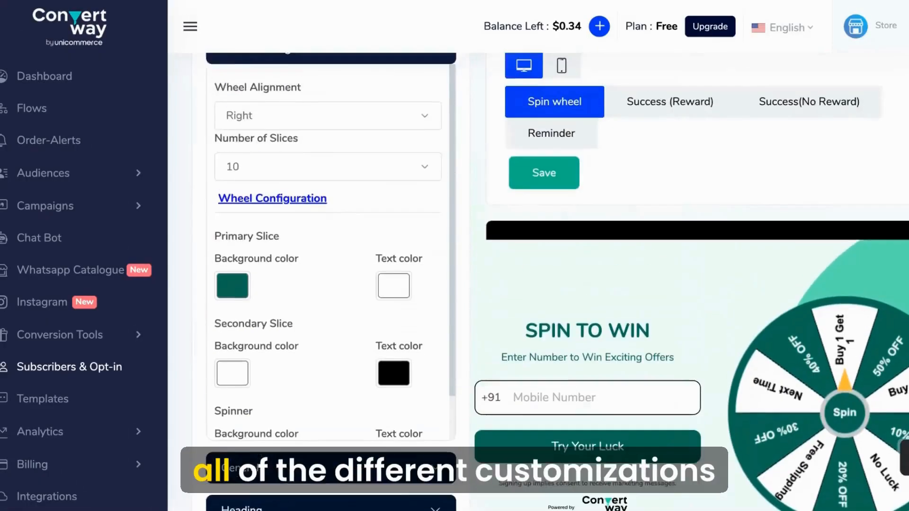
{"action": "scroll", "coordinate": [544, 284], "scroll_direction": "up", "scroll_amount": 4}
{"action": "scroll", "coordinate": [544, 284], "scroll_direction": "down", "scroll_amount": 2}
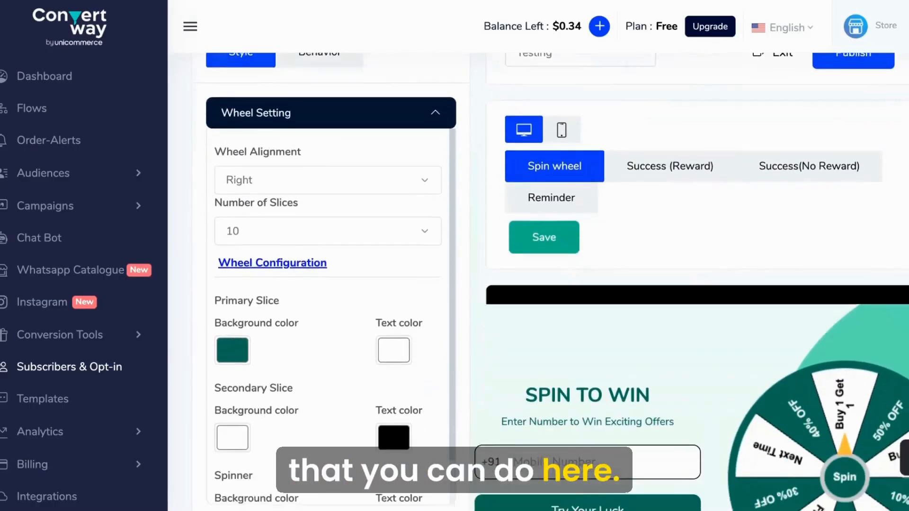
{"action": "scroll", "coordinate": [552, 281], "scroll_direction": "down", "scroll_amount": 2}
{"action": "scroll", "coordinate": [674, 194], "scroll_direction": "down", "scroll_amount": 2}
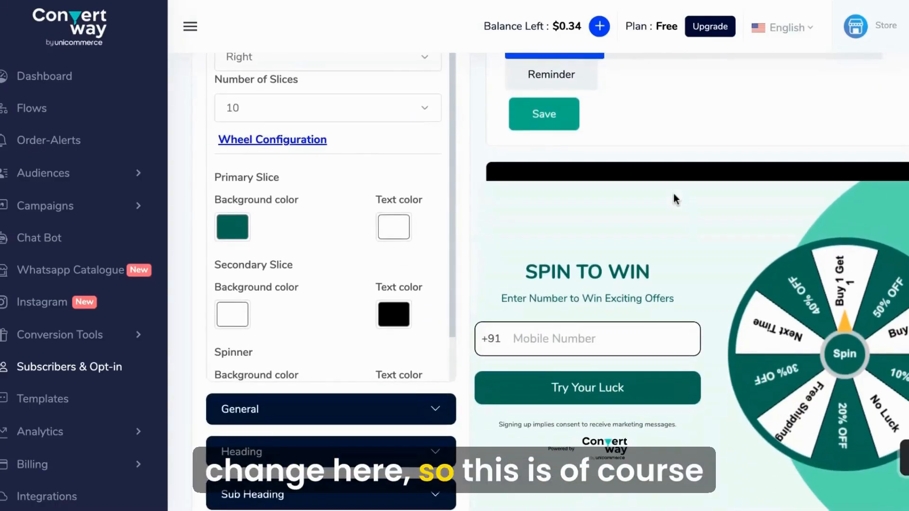
{"action": "scroll", "coordinate": [683, 239], "scroll_direction": "up", "scroll_amount": 2}
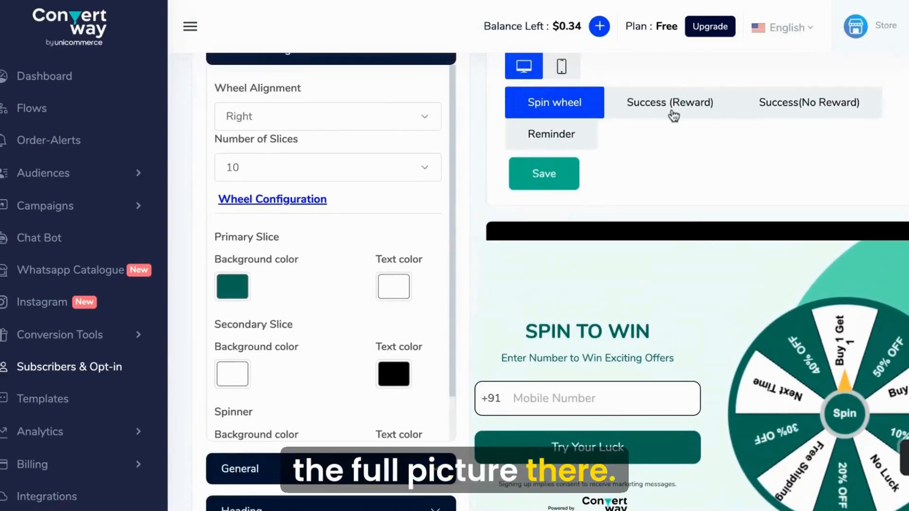
- Preview the form's Success (Reward), Success(No Reward) and Reminder views and look at the style options they offer
{"action": "left_click", "coordinate": [672, 109]}
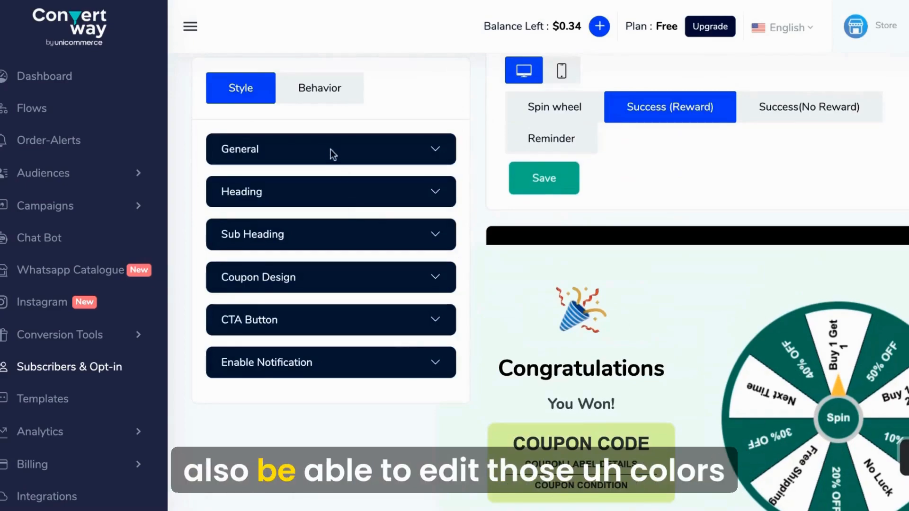
{"action": "left_click", "coordinate": [314, 156]}
{"action": "left_click", "coordinate": [279, 150]}
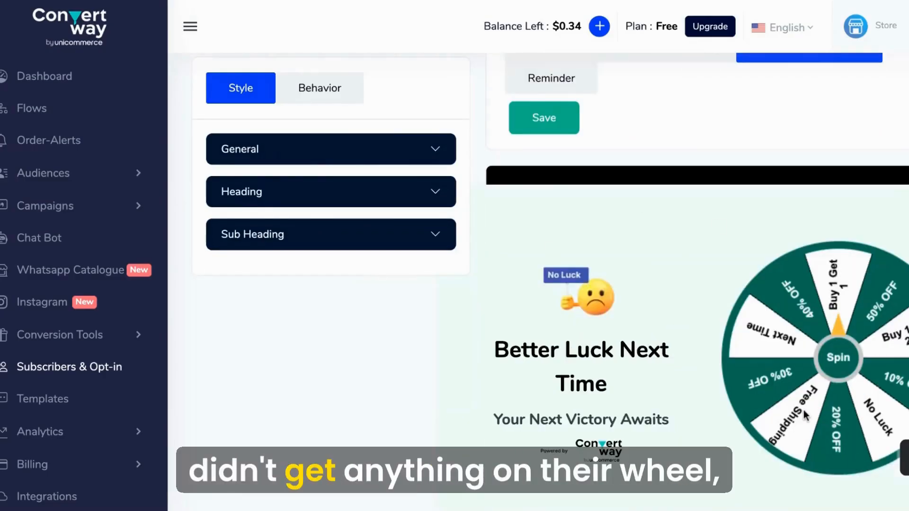
{"action": "scroll", "coordinate": [819, 393], "scroll_direction": "up", "scroll_amount": 2}
{"action": "scroll", "coordinate": [729, 334], "scroll_direction": "up", "scroll_amount": 3}
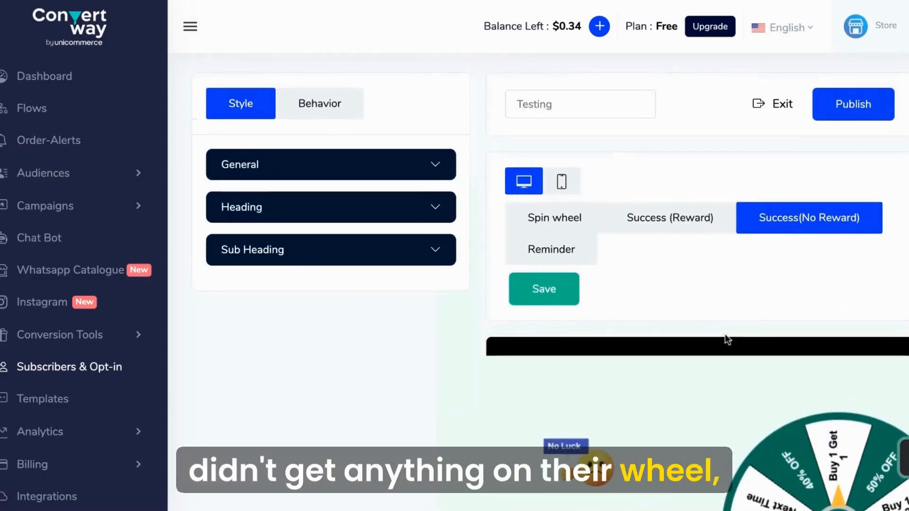
{"action": "left_click", "coordinate": [562, 256]}
{"action": "scroll", "coordinate": [677, 325], "scroll_direction": "down", "scroll_amount": 5}
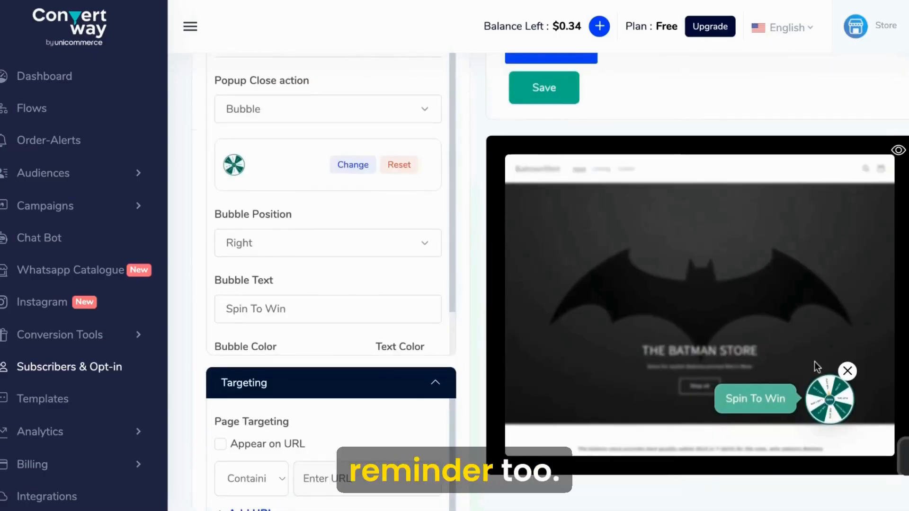
{"action": "scroll", "coordinate": [816, 367], "scroll_direction": "up", "scroll_amount": 5}
- Return to the Spin wheel view and set the wheel's number of slices to 6
{"action": "left_click", "coordinate": [553, 284]}
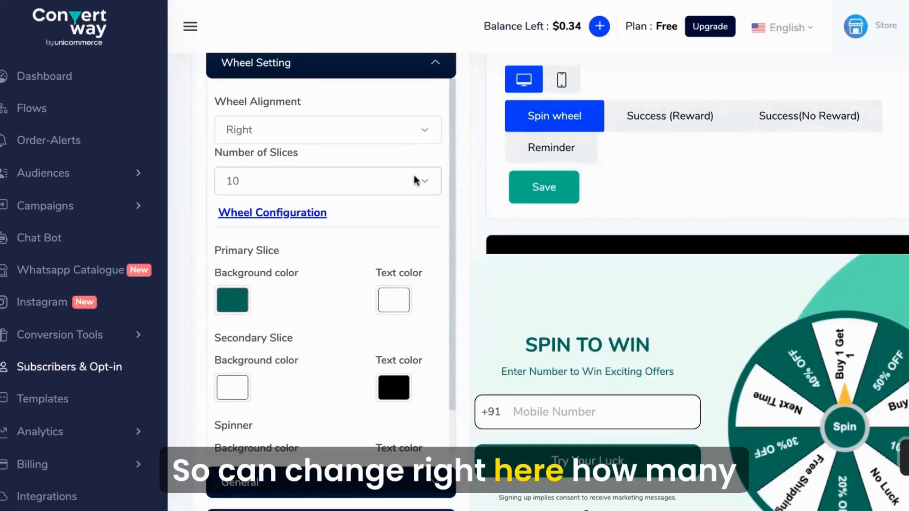
{"action": "left_click", "coordinate": [415, 181]}
{"action": "left_click", "coordinate": [390, 188]}
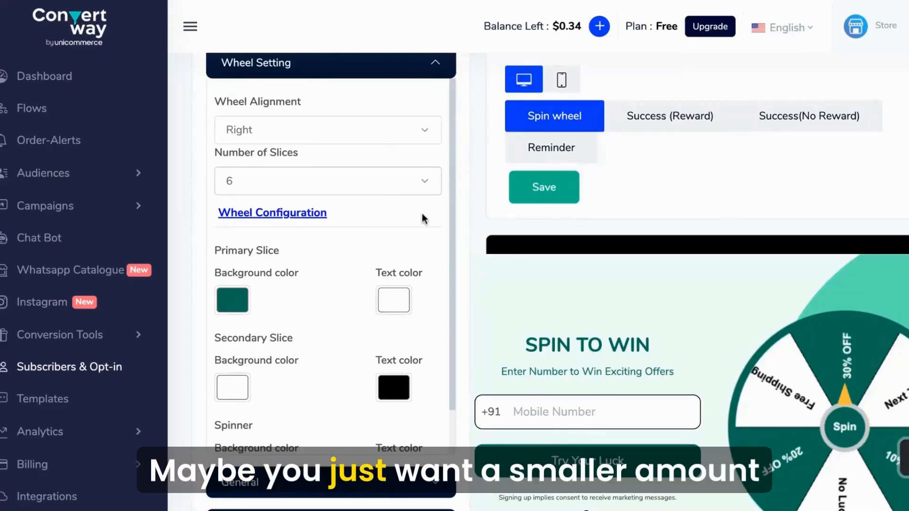
- Examine the slice and spinner color options and the General text settings of the spin wheel
{"action": "scroll", "coordinate": [423, 219], "scroll_direction": "down", "scroll_amount": 2}
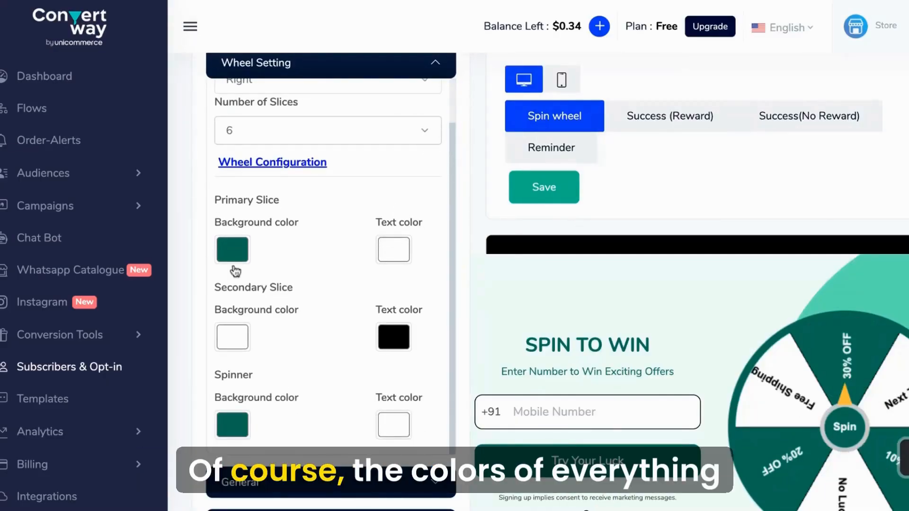
{"action": "scroll", "coordinate": [236, 271], "scroll_direction": "down", "scroll_amount": 5}
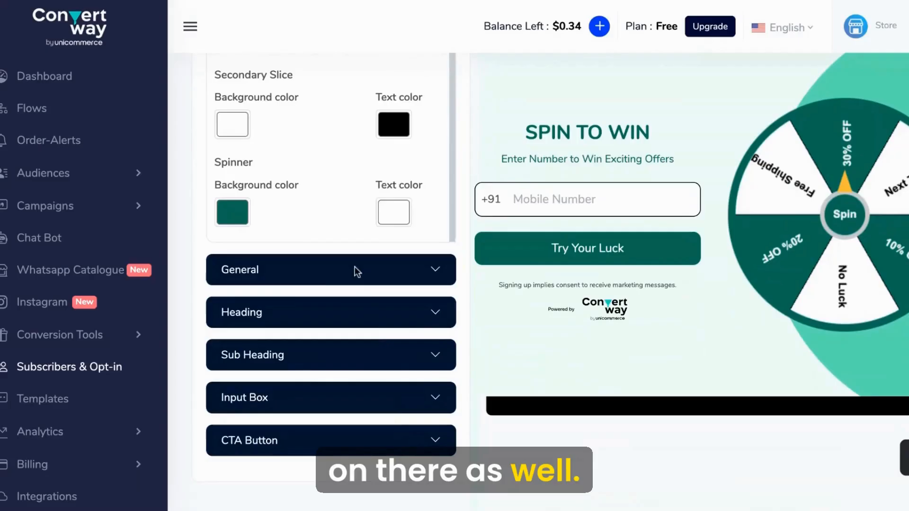
{"action": "left_click", "coordinate": [354, 268]}
{"action": "scroll", "coordinate": [339, 407], "scroll_direction": "down", "scroll_amount": 3}
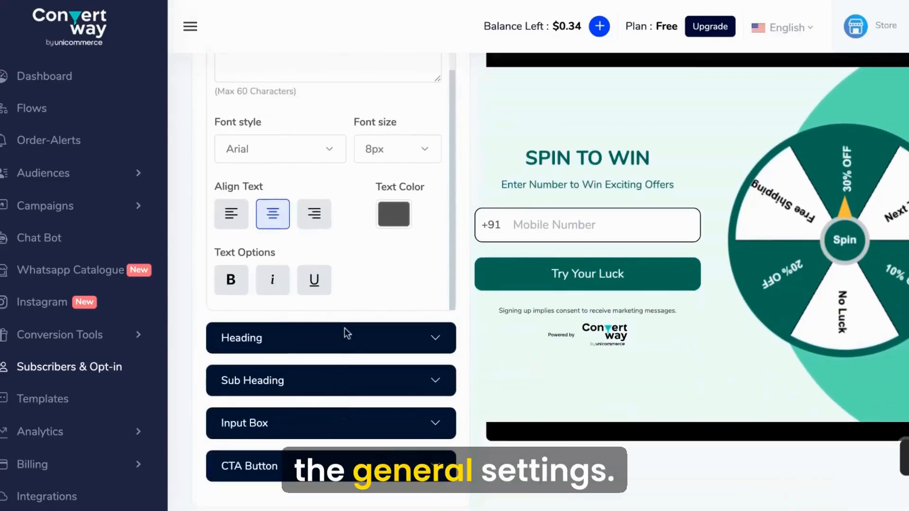
- Set the form's heading to "HUGE Summer Sale!" and its sub heading to "Spin To Win GREAT deals!"
{"action": "left_click", "coordinate": [345, 336]}
{"action": "scroll", "coordinate": [342, 329], "scroll_direction": "up", "scroll_amount": 3}
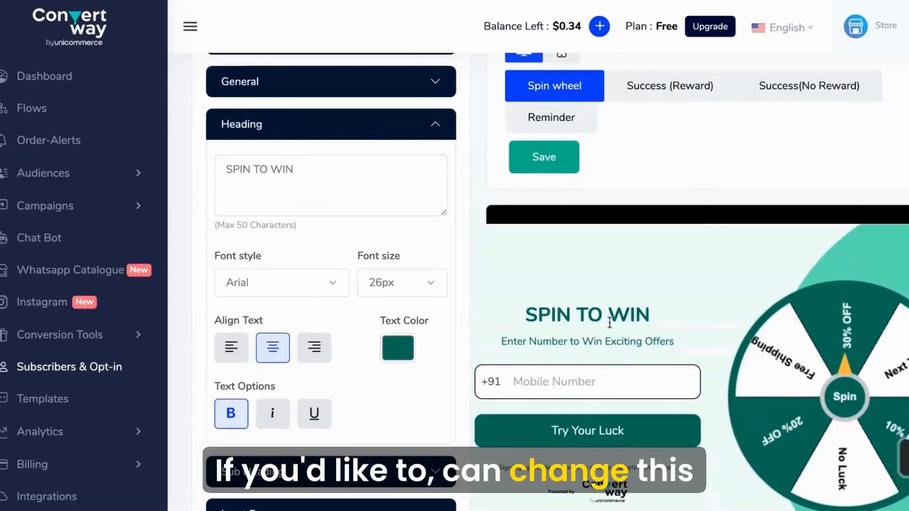
{"action": "scroll", "coordinate": [313, 235], "scroll_direction": "down", "scroll_amount": 3}
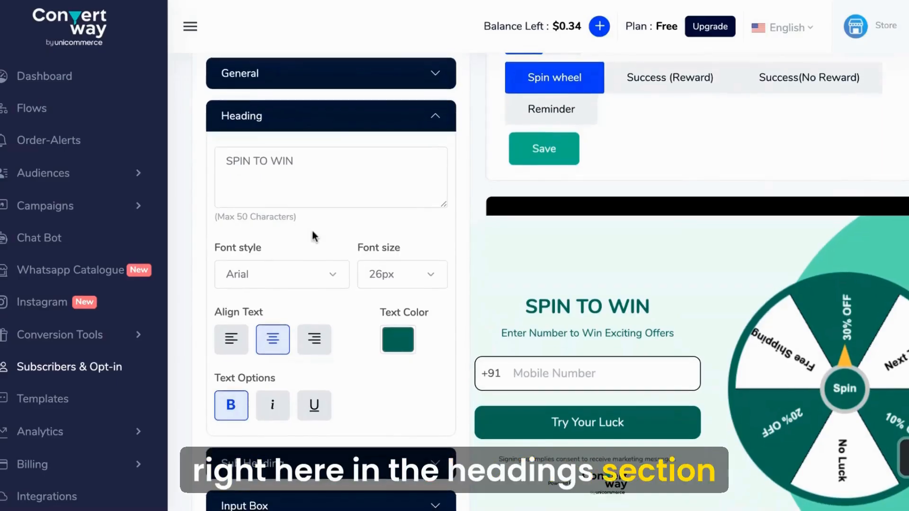
{"action": "left_click", "coordinate": [383, 360]}
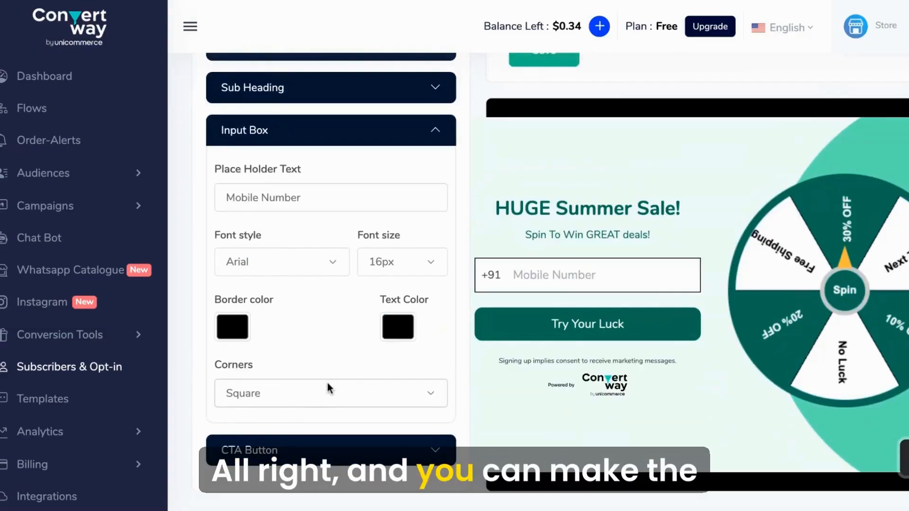
- Set the mobile number input box's corners to Round and open the CTA Button settings
{"action": "left_click", "coordinate": [326, 393]}
{"action": "left_click", "coordinate": [319, 448]}
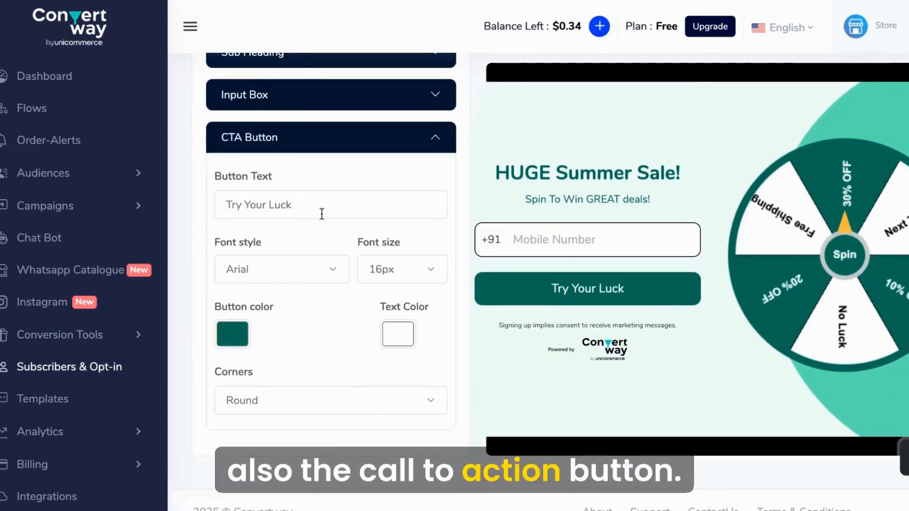
{"action": "scroll", "coordinate": [448, 282], "scroll_direction": "up", "scroll_amount": 6}
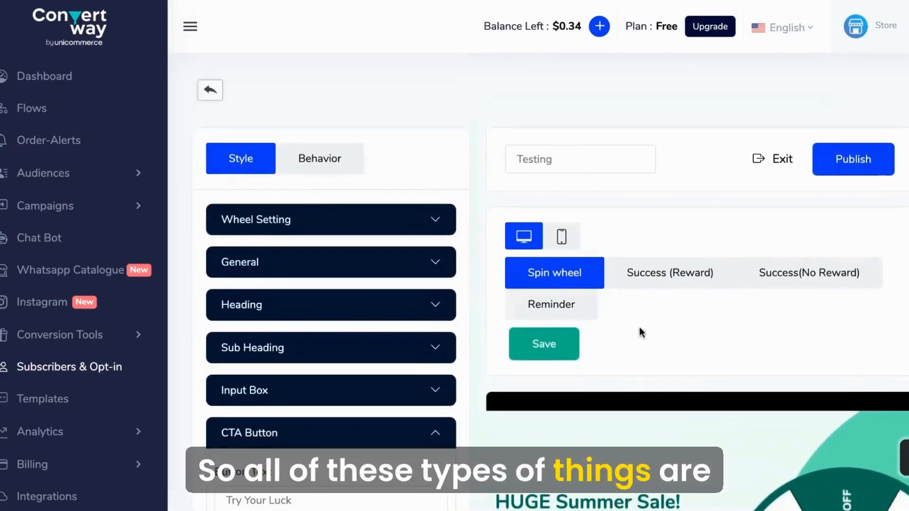
{"action": "scroll", "coordinate": [639, 327], "scroll_direction": "down", "scroll_amount": 2}
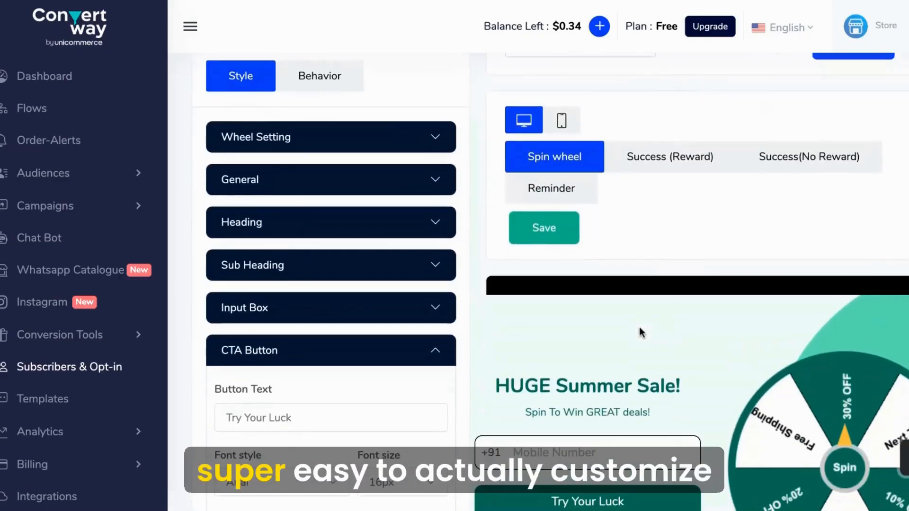
- Open the form's Behavior settings and examine the popup close action, the bubble options and the reminder preview
{"action": "left_click", "coordinate": [327, 83]}
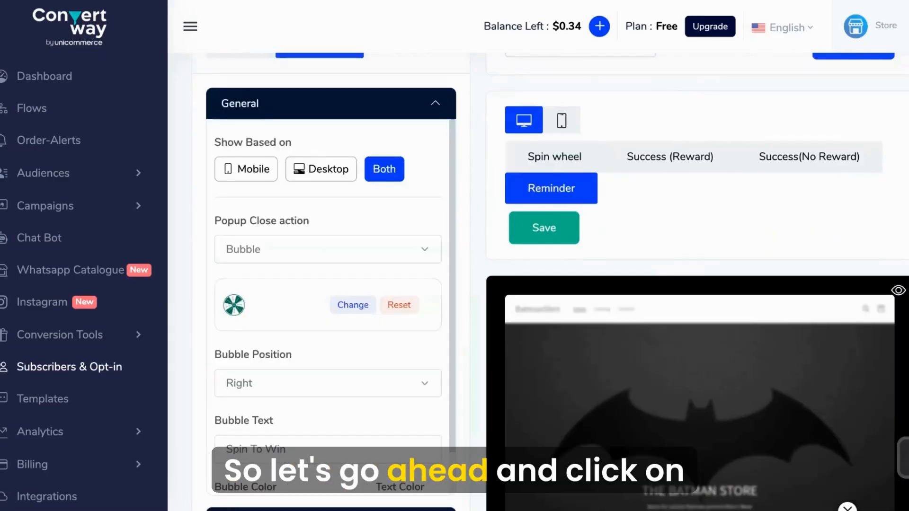
{"action": "scroll", "coordinate": [431, 243], "scroll_direction": "down", "scroll_amount": 1}
{"action": "scroll", "coordinate": [431, 243], "scroll_direction": "down", "scroll_amount": 2}
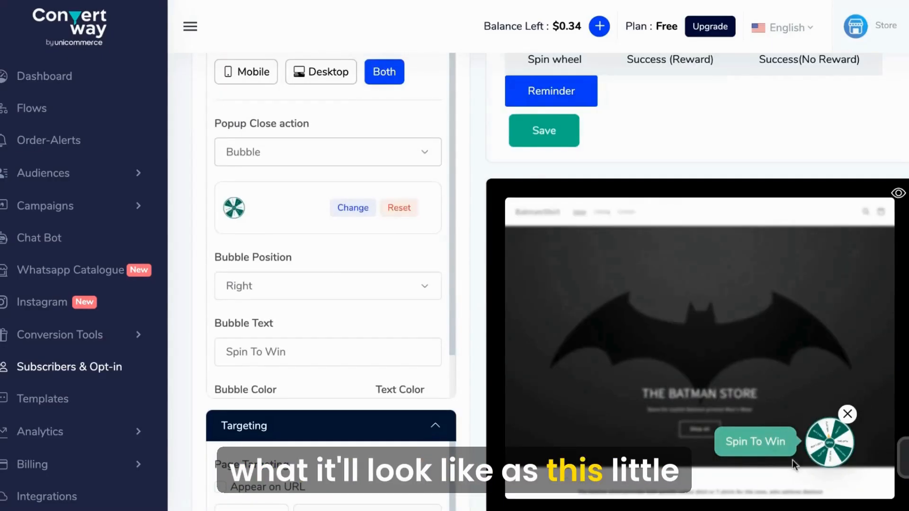
{"action": "scroll", "coordinate": [462, 208], "scroll_direction": "down", "scroll_amount": 1}
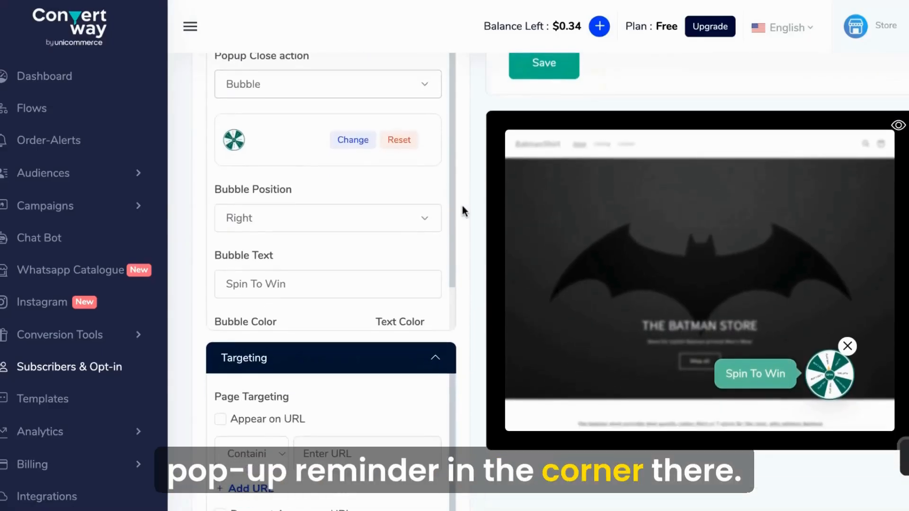
- Try the form's Appear on URL page targeting option
{"action": "scroll", "coordinate": [462, 205], "scroll_direction": "down", "scroll_amount": 4}
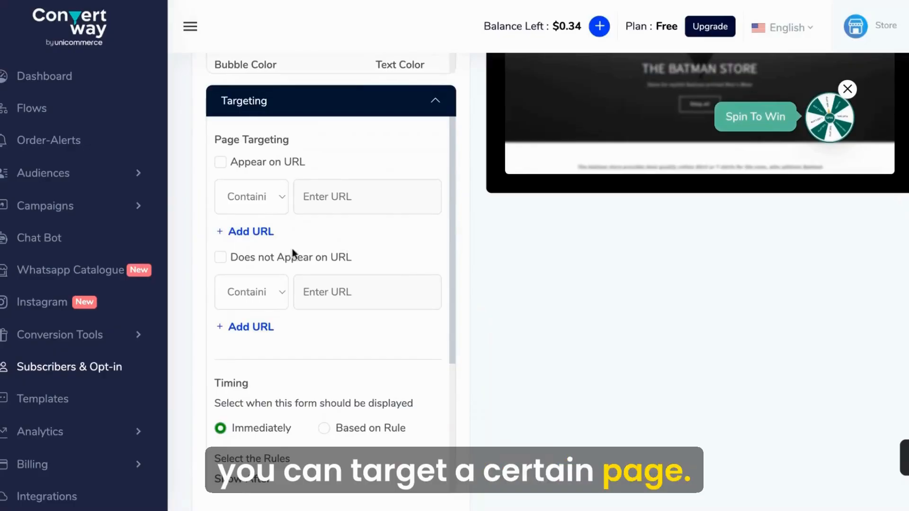
{"action": "left_click", "coordinate": [220, 258]}
{"action": "left_click", "coordinate": [221, 165]}
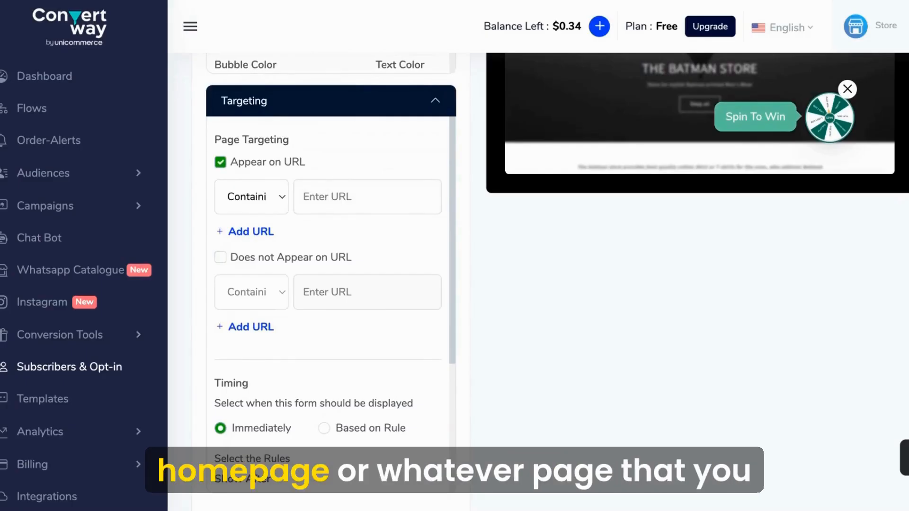
{"action": "left_click", "coordinate": [221, 162]}
- Set the form's display frequency so it does not show again after the user closes it
{"action": "scroll", "coordinate": [380, 301], "scroll_direction": "down", "scroll_amount": 3}
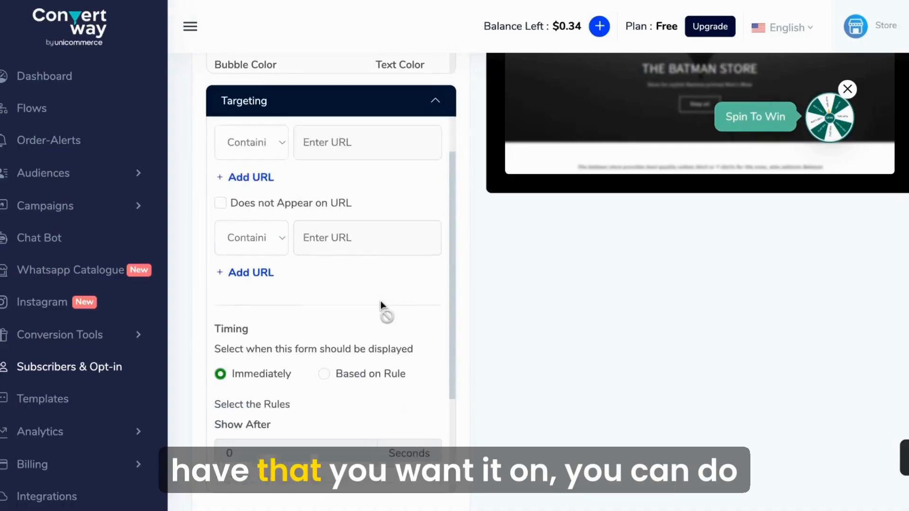
{"action": "scroll", "coordinate": [380, 300], "scroll_direction": "down", "scroll_amount": 2}
{"action": "scroll", "coordinate": [251, 107], "scroll_direction": "down", "scroll_amount": 2}
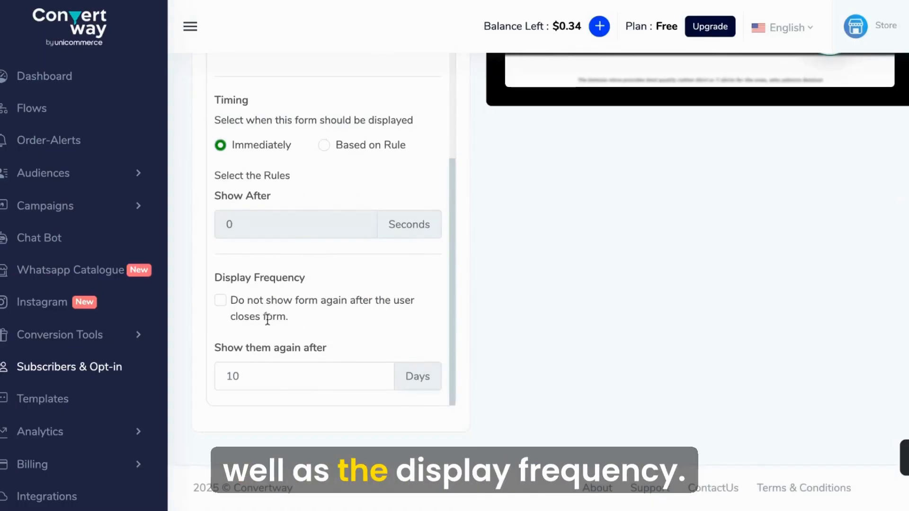
{"action": "left_click", "coordinate": [289, 314]}
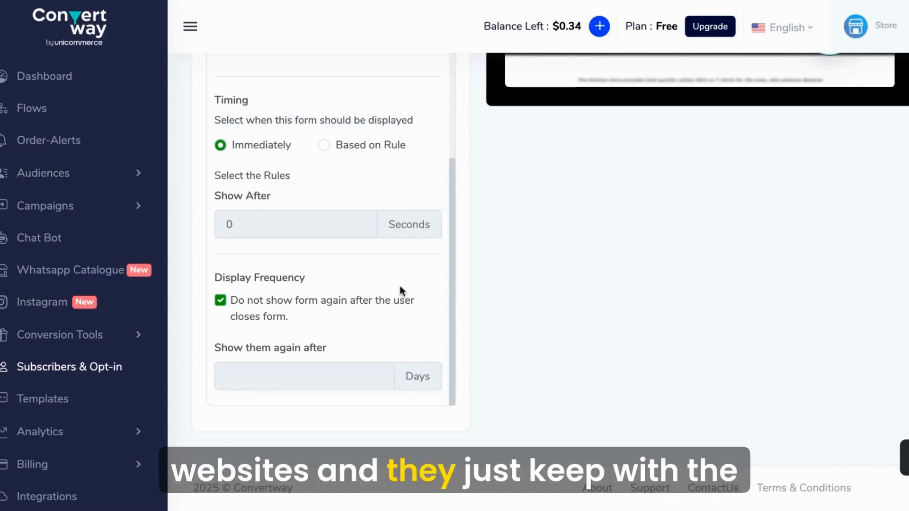
- Preview the Spin To Win reminder bubble in the mobile view
{"action": "scroll", "coordinate": [401, 291], "scroll_direction": "up", "scroll_amount": 4}
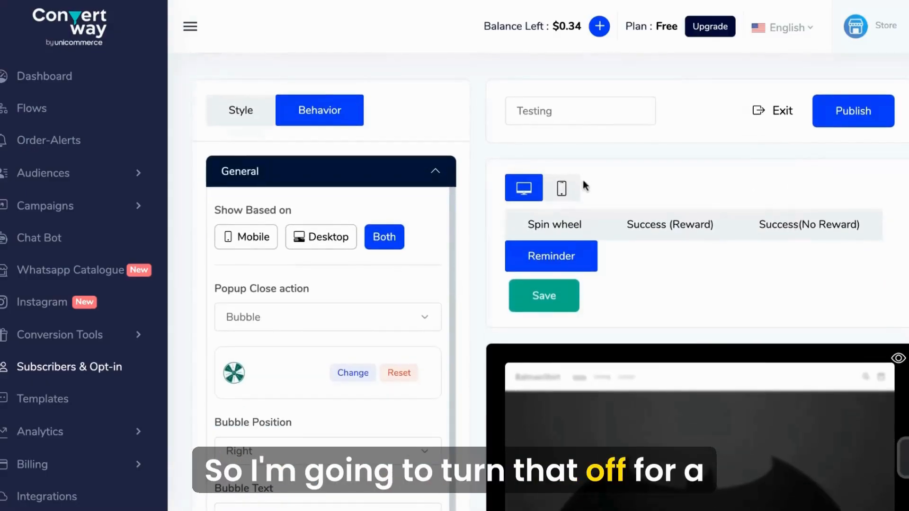
{"action": "left_click", "coordinate": [573, 188]}
{"action": "scroll", "coordinate": [759, 271], "scroll_direction": "down", "scroll_amount": 5}
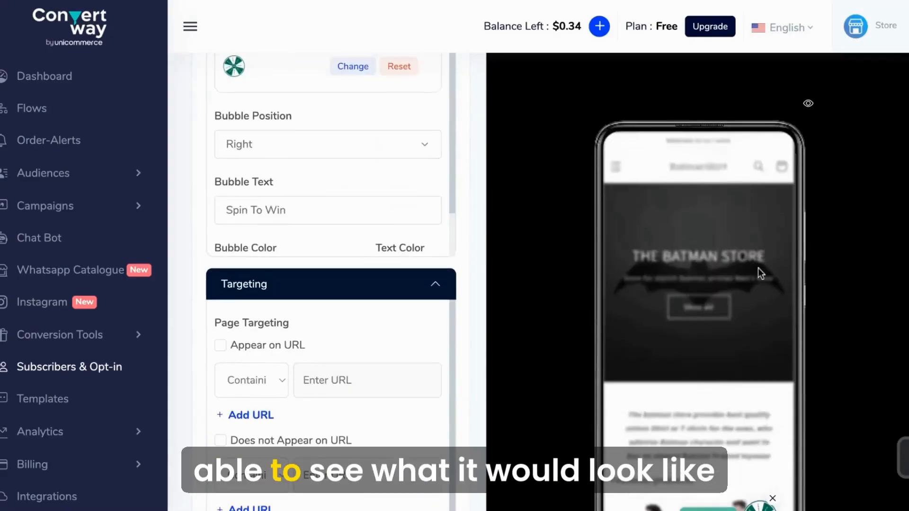
- Compare how the spin wheel form looks in the mobile and desktop previews
{"action": "scroll", "coordinate": [757, 268], "scroll_direction": "up", "scroll_amount": 6}
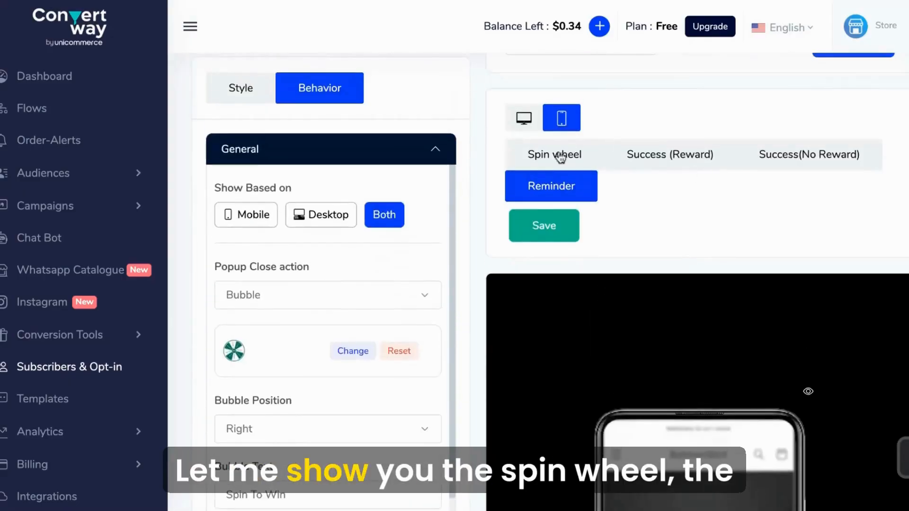
{"action": "left_click", "coordinate": [560, 157]}
{"action": "left_click", "coordinate": [563, 122]}
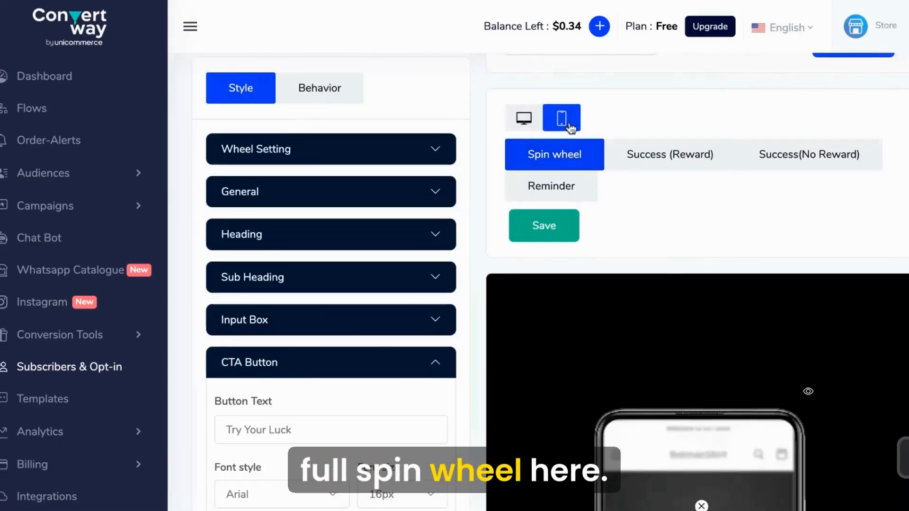
{"action": "scroll", "coordinate": [777, 324], "scroll_direction": "down", "scroll_amount": 7}
{"action": "scroll", "coordinate": [777, 325], "scroll_direction": "up", "scroll_amount": 1}
{"action": "scroll", "coordinate": [777, 325], "scroll_direction": "down", "scroll_amount": 2}
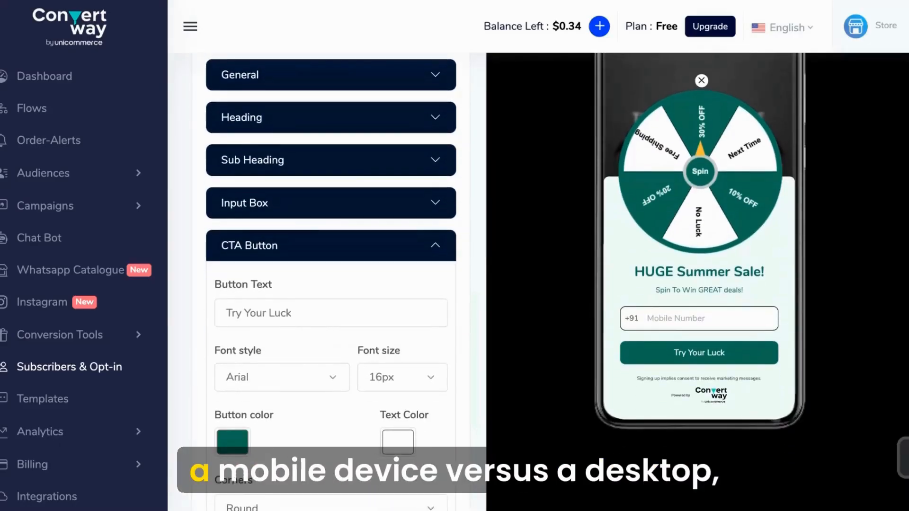
{"action": "scroll", "coordinate": [777, 325], "scroll_direction": "up", "scroll_amount": 3}
{"action": "left_click", "coordinate": [525, 127]}
{"action": "scroll", "coordinate": [729, 227], "scroll_direction": "down", "scroll_amount": 3}
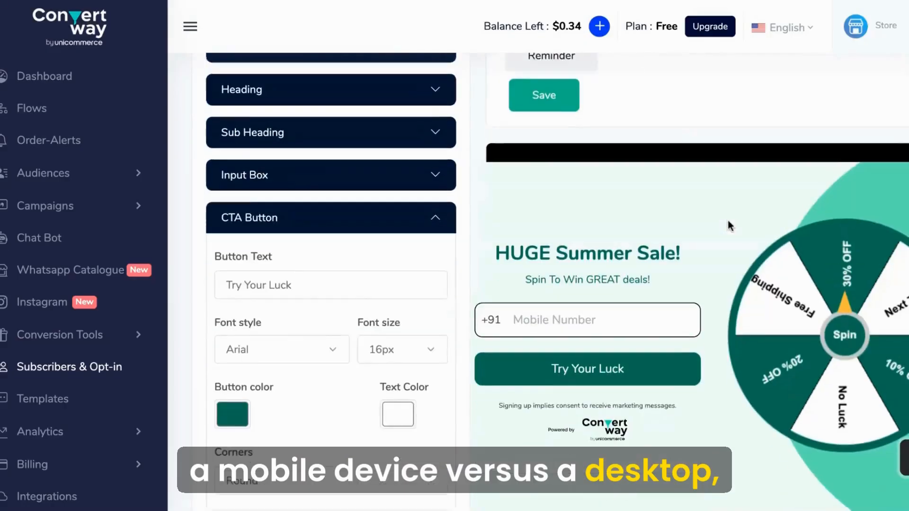
{"action": "scroll", "coordinate": [729, 227], "scroll_direction": "up", "scroll_amount": 3}
{"action": "left_click", "coordinate": [564, 143]}
- In the wheel configuration, set Slice 1's reward type to Reward and check its coupon code and coupon condition fields
{"action": "scroll", "coordinate": [791, 379], "scroll_direction": "down", "scroll_amount": 3}
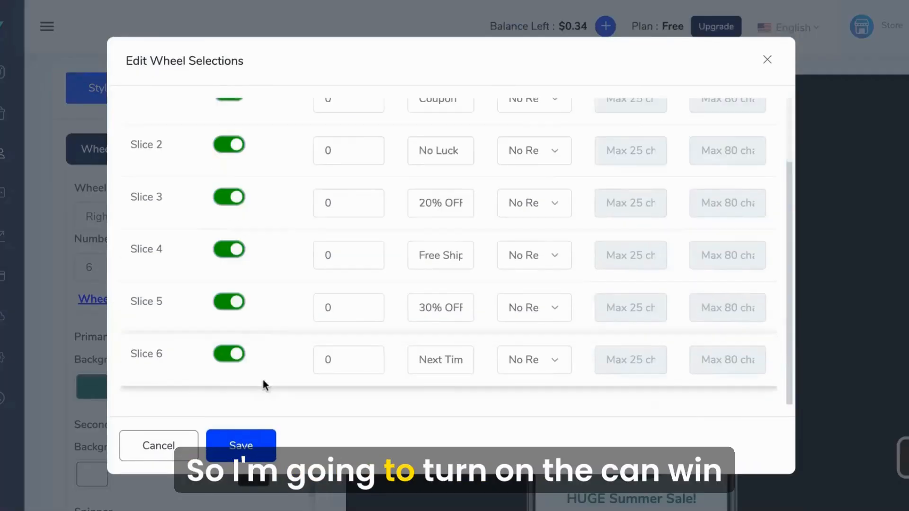
{"action": "scroll", "coordinate": [264, 382], "scroll_direction": "up", "scroll_amount": 2}
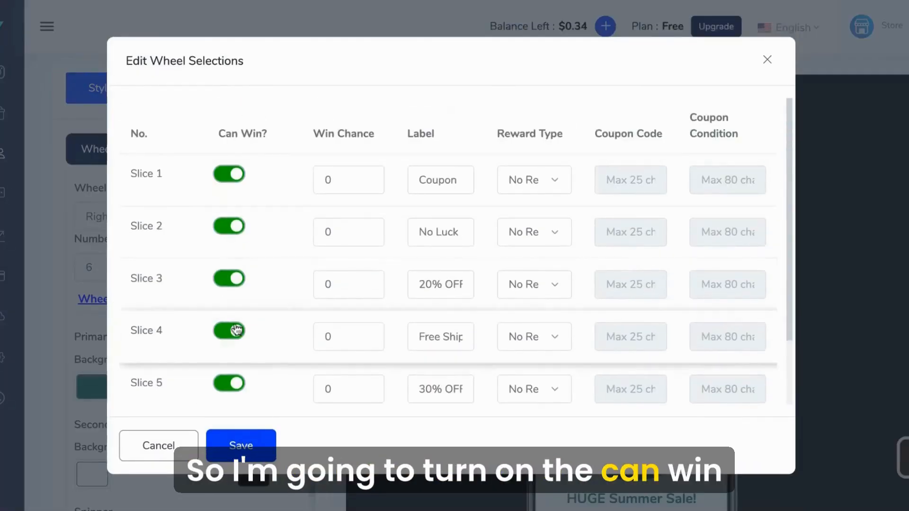
{"action": "left_click", "coordinate": [351, 187]}
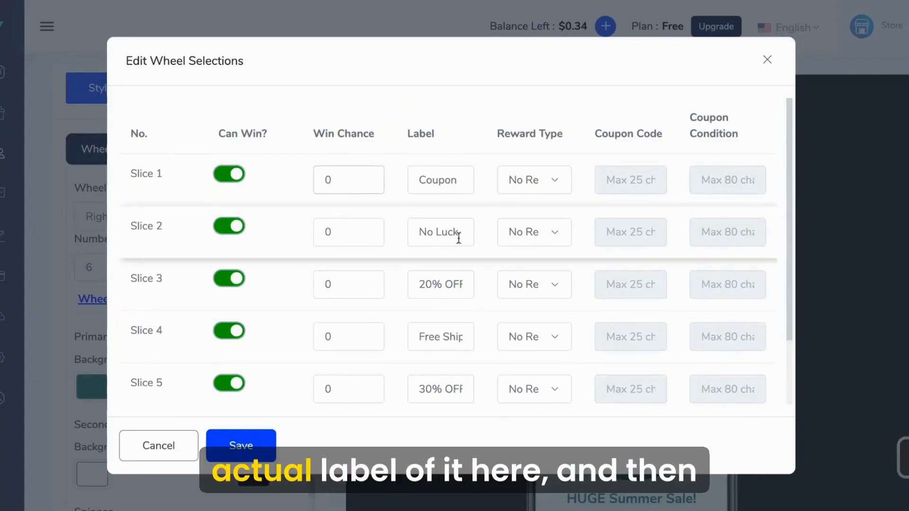
{"action": "left_click", "coordinate": [546, 181]}
{"action": "left_click", "coordinate": [544, 196]}
{"action": "left_click", "coordinate": [636, 188]}
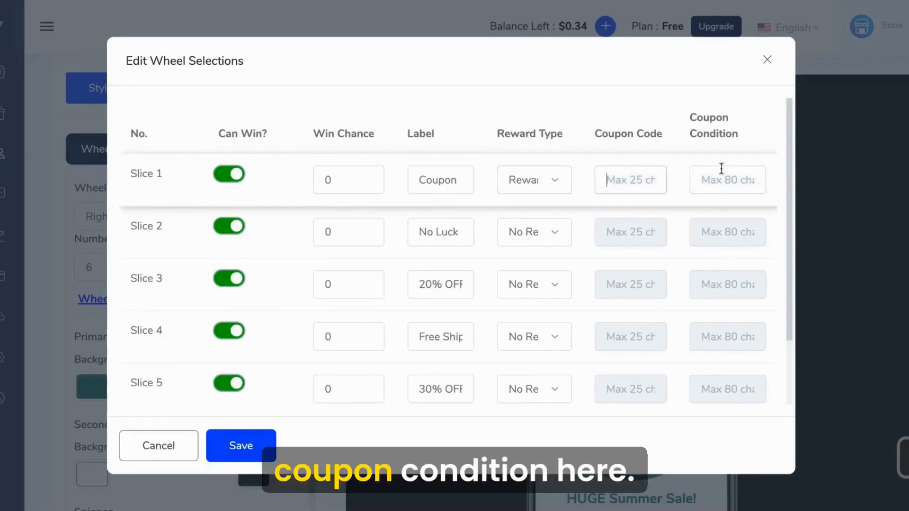
{"action": "left_click", "coordinate": [739, 180]}
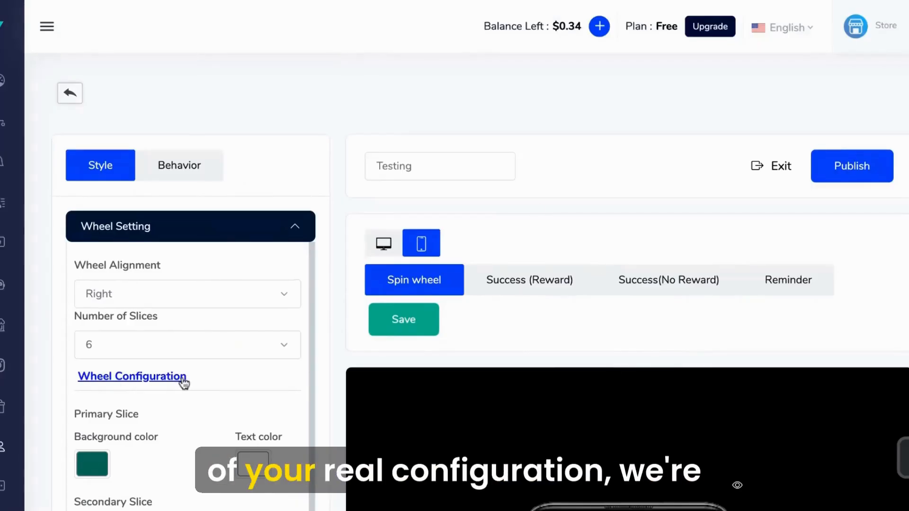
- Publish the Testing spin wheel form and proceed to enable the welcome flow for new subscribers
{"action": "left_click", "coordinate": [848, 172]}
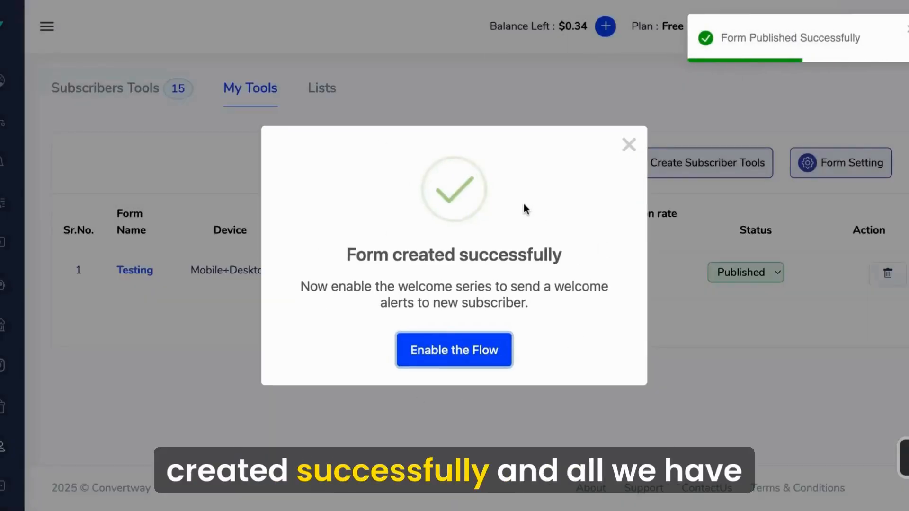
{"action": "left_click", "coordinate": [476, 359]}
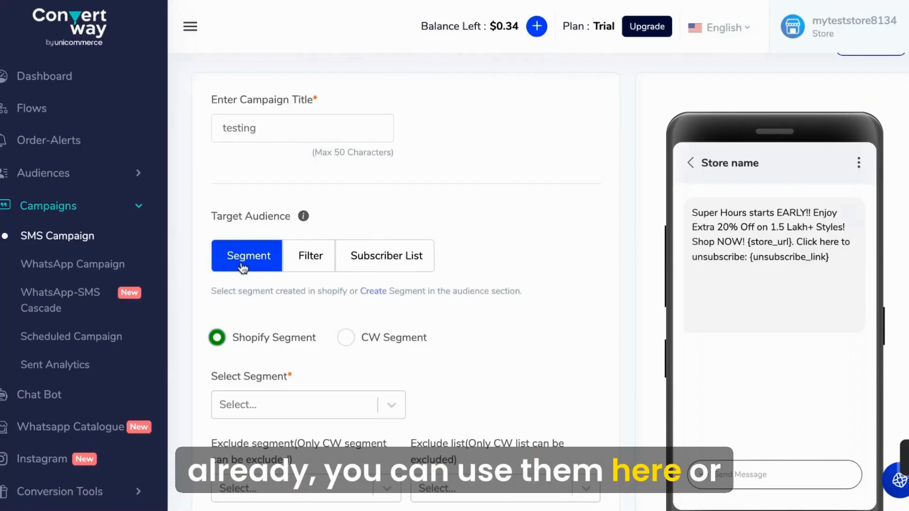
- Examine the customer behavior filters available for the SMS campaign's target audience
{"action": "left_click", "coordinate": [311, 265]}
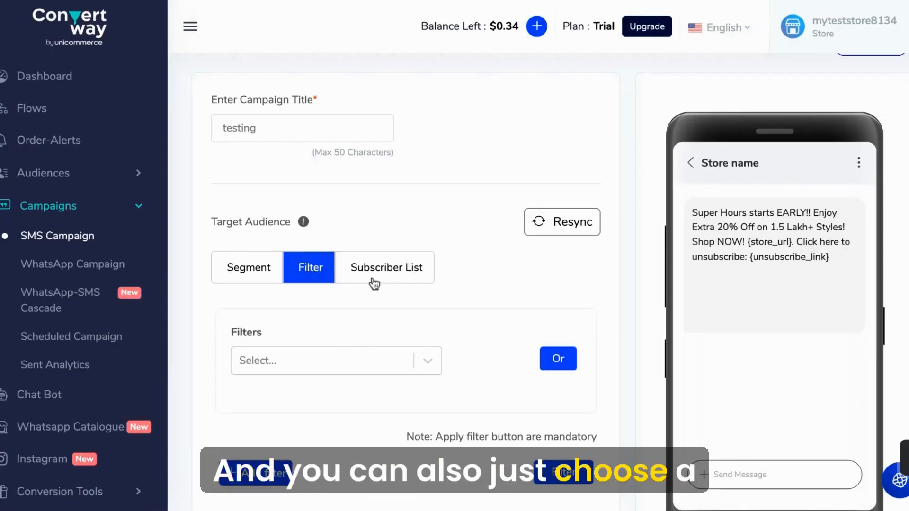
{"action": "scroll", "coordinate": [374, 282], "scroll_direction": "down", "scroll_amount": 2}
{"action": "left_click", "coordinate": [363, 258]}
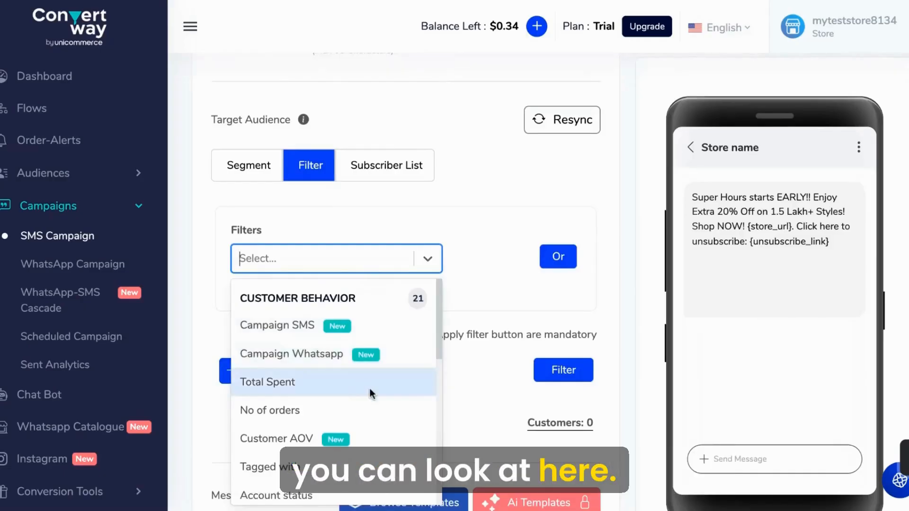
{"action": "scroll", "coordinate": [368, 370], "scroll_direction": "down", "scroll_amount": 5}
{"action": "scroll", "coordinate": [378, 355], "scroll_direction": "up", "scroll_amount": 3}
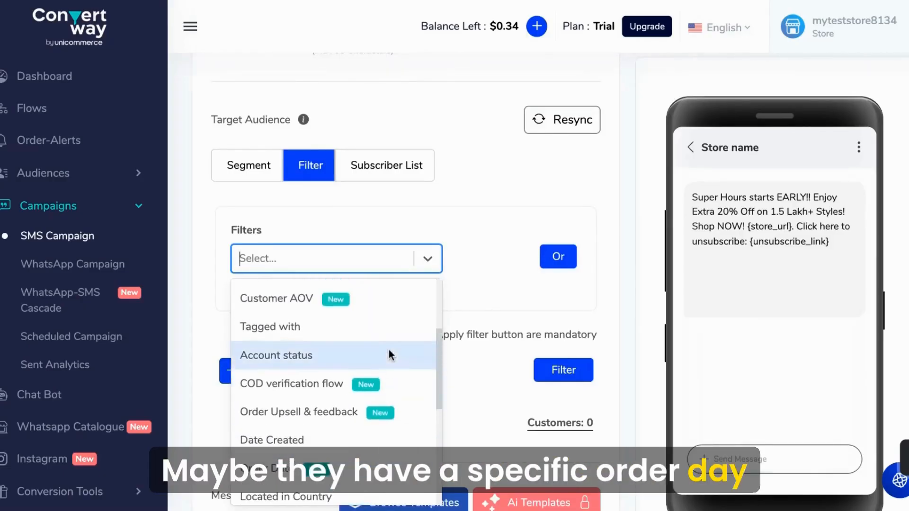
{"action": "scroll", "coordinate": [383, 337], "scroll_direction": "down", "scroll_amount": 5}
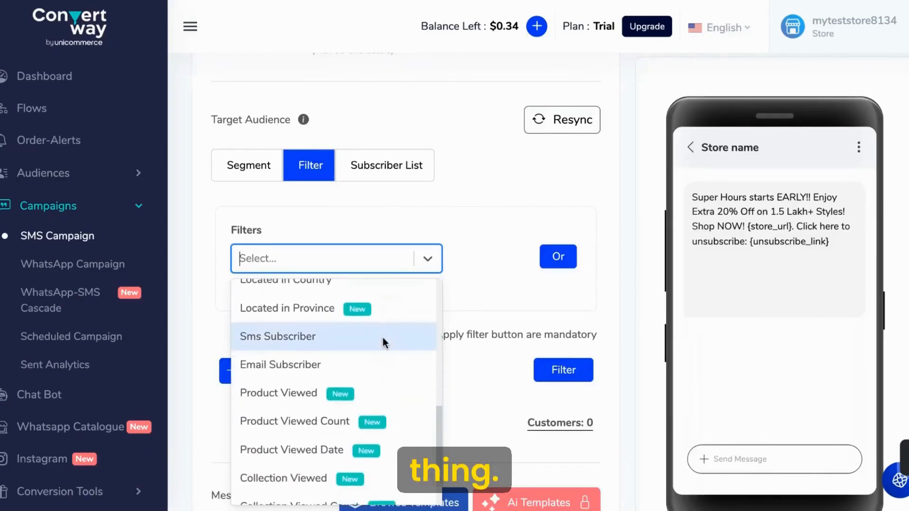
{"action": "scroll", "coordinate": [382, 337], "scroll_direction": "up", "scroll_amount": 1}
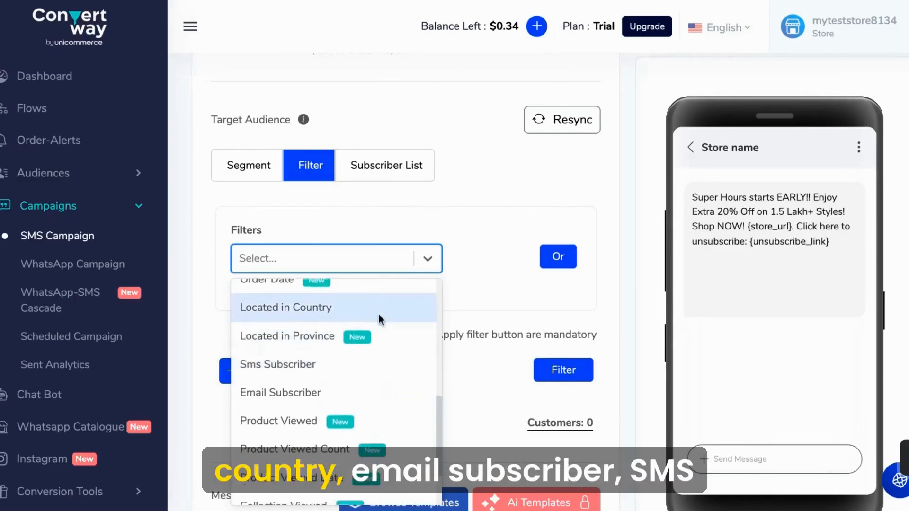
{"action": "scroll", "coordinate": [378, 315], "scroll_direction": "down", "scroll_amount": 2}
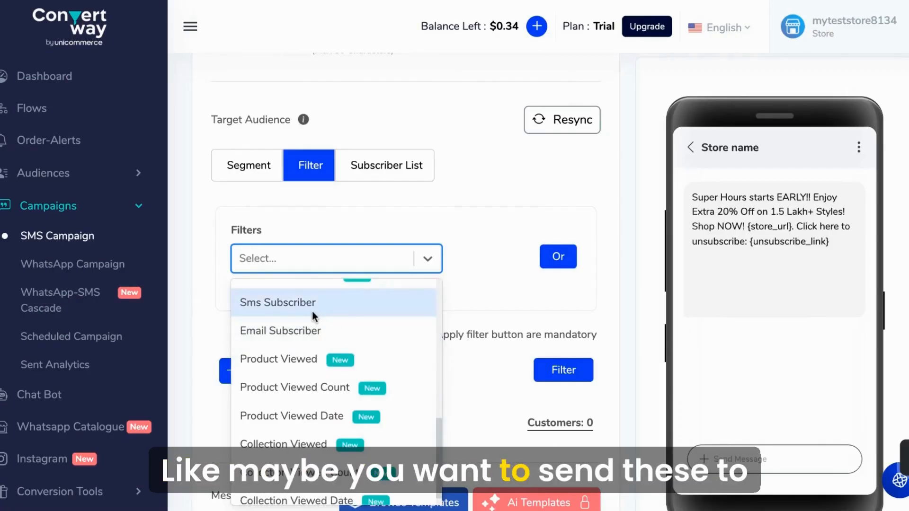
- Target the SMS campaign at the Shopify segment of abandoned checkouts in the last 30 days
{"action": "left_click", "coordinate": [365, 164]}
{"action": "left_click", "coordinate": [247, 152]}
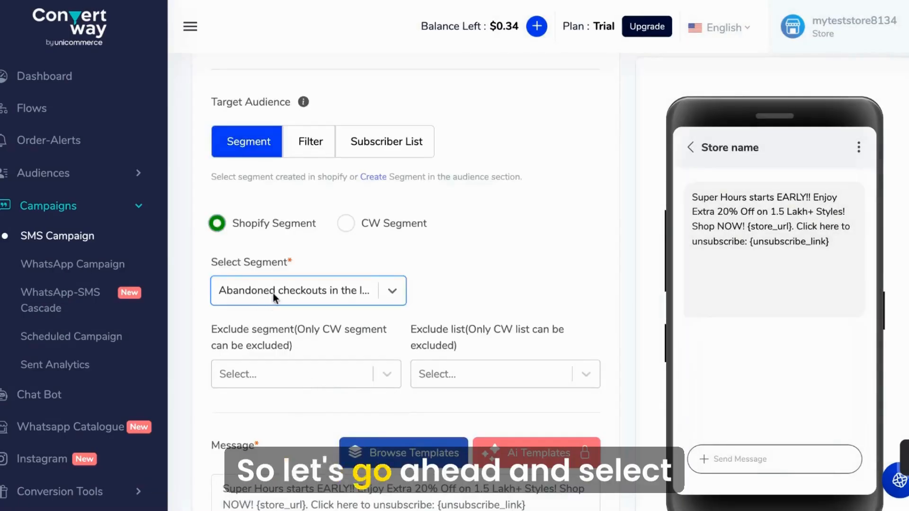
{"action": "left_click", "coordinate": [273, 294]}
{"action": "left_click", "coordinate": [293, 410]}
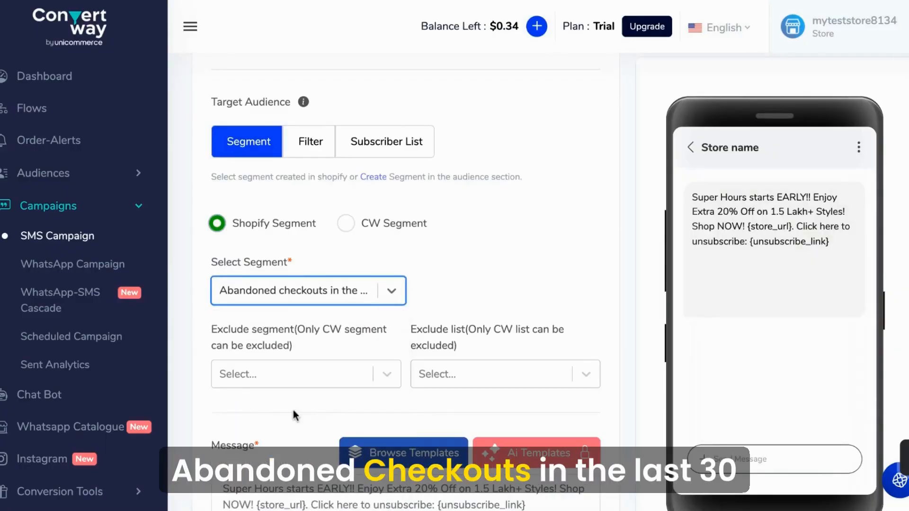
- Review the campaign's exclusion and message settings and glance through the ready-made message templates
{"action": "scroll", "coordinate": [464, 308], "scroll_direction": "down", "scroll_amount": 3}
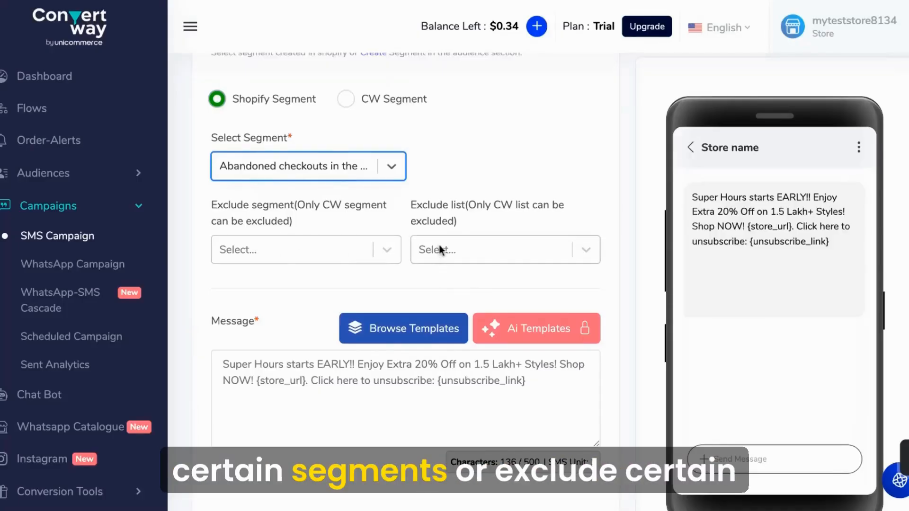
{"action": "scroll", "coordinate": [495, 265], "scroll_direction": "down", "scroll_amount": 4}
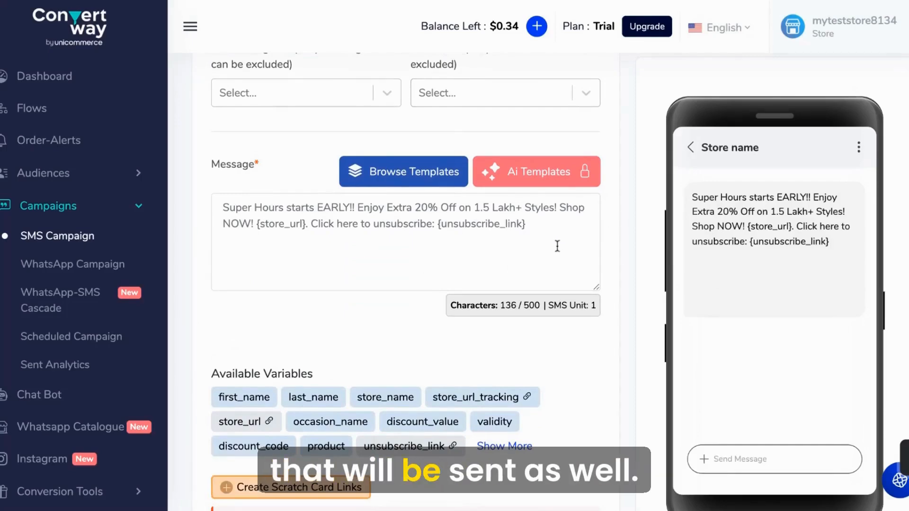
{"action": "left_click", "coordinate": [375, 173]}
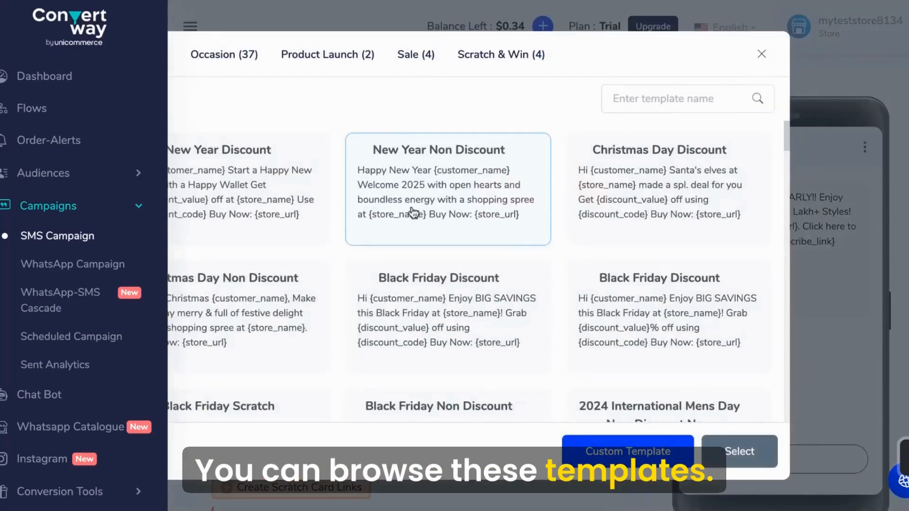
{"action": "left_click", "coordinate": [760, 55]}
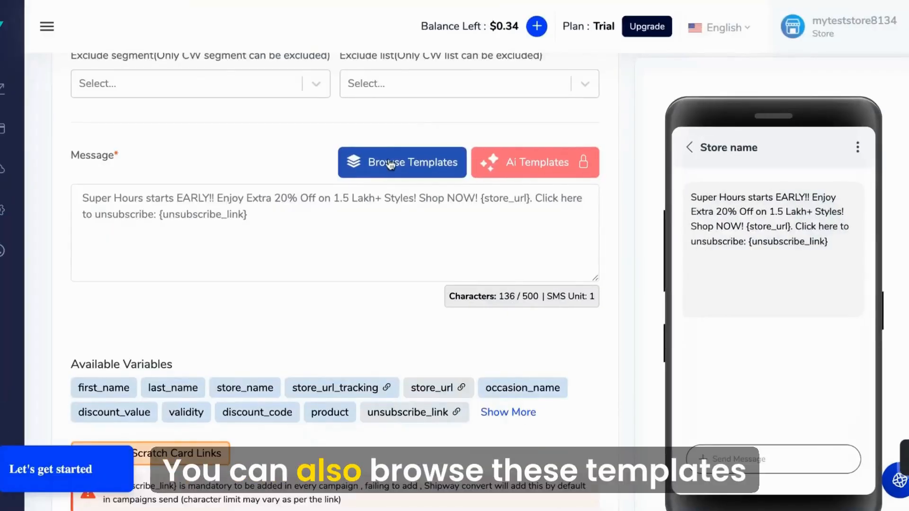
- Browse the ready-made templates and use the first Black Friday Discount template as the SMS campaign message
{"action": "left_click", "coordinate": [386, 165]}
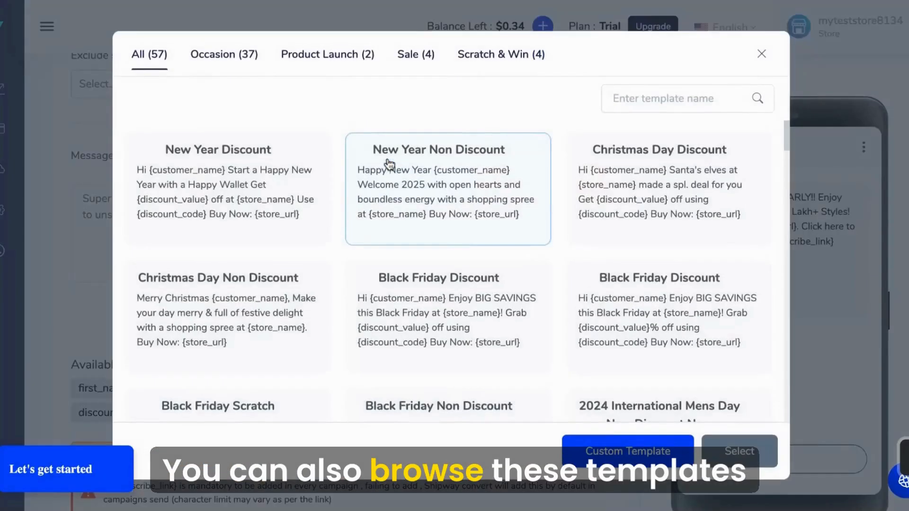
{"action": "scroll", "coordinate": [468, 320], "scroll_direction": "down", "scroll_amount": 1}
{"action": "scroll", "coordinate": [467, 318], "scroll_direction": "down", "scroll_amount": 2}
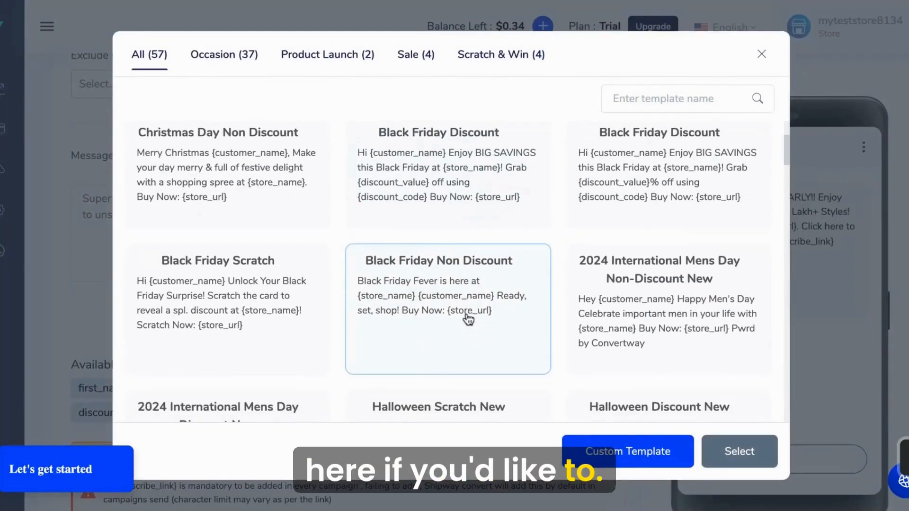
{"action": "scroll", "coordinate": [406, 270], "scroll_direction": "down", "scroll_amount": 1}
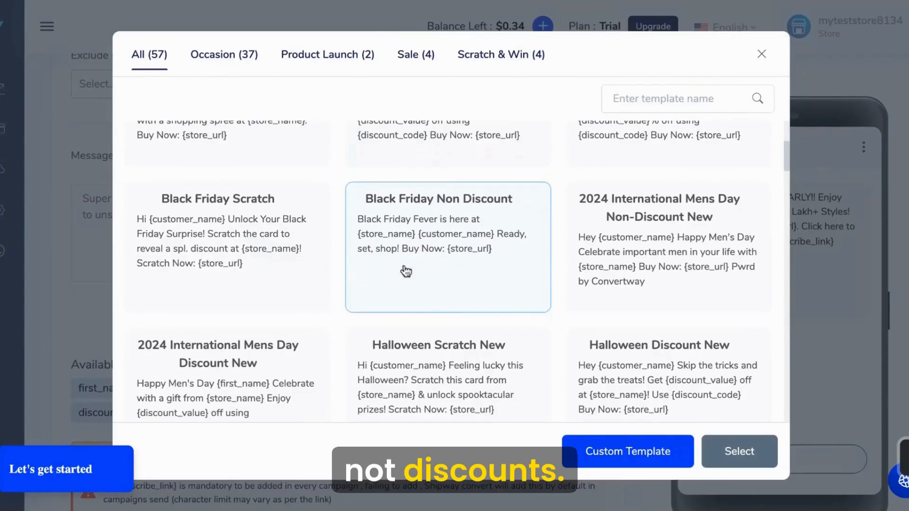
{"action": "scroll", "coordinate": [482, 240], "scroll_direction": "down", "scroll_amount": 6}
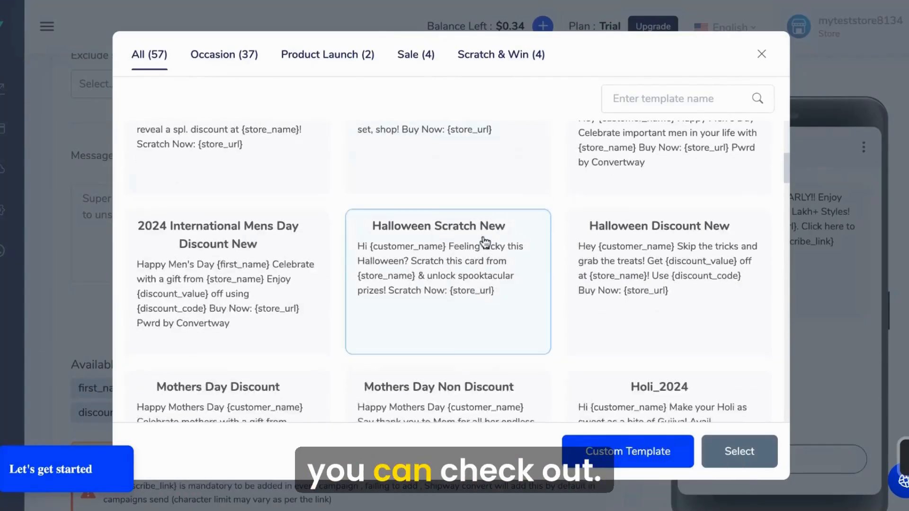
{"action": "scroll", "coordinate": [492, 265], "scroll_direction": "up", "scroll_amount": 10}
{"action": "left_click", "coordinate": [462, 219]}
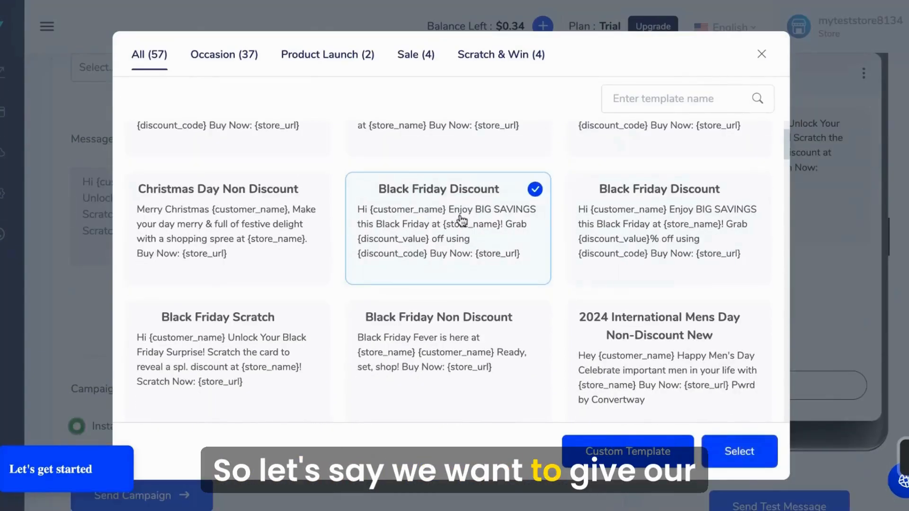
{"action": "left_click", "coordinate": [727, 453]}
- Fill in the message's discount value as 20% and its discount code as "CW", and send the campaign instantly
{"action": "scroll", "coordinate": [394, 322], "scroll_direction": "down", "scroll_amount": 4}
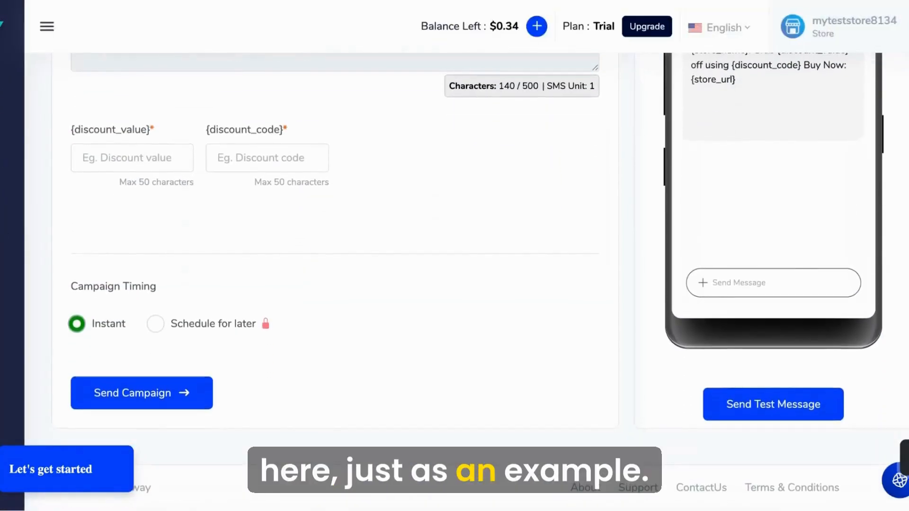
{"action": "scroll", "coordinate": [396, 326], "scroll_direction": "up", "scroll_amount": 2}
{"action": "left_click", "coordinate": [149, 266]}
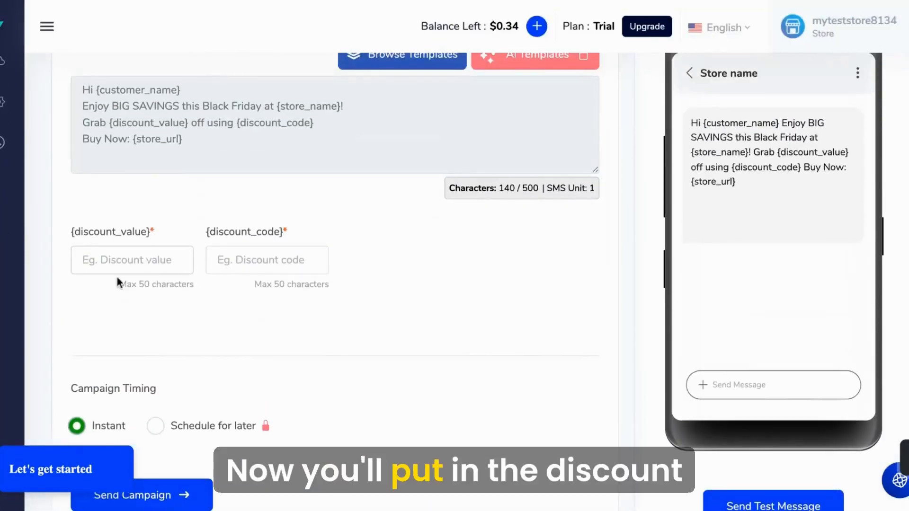
{"action": "scroll", "coordinate": [130, 258], "scroll_direction": "up", "scroll_amount": 1}
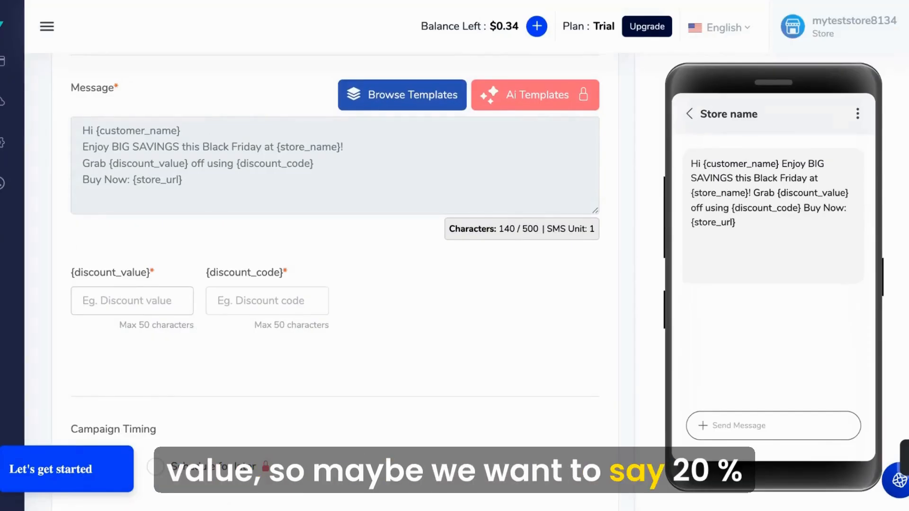
{"action": "type", "text": "20"}
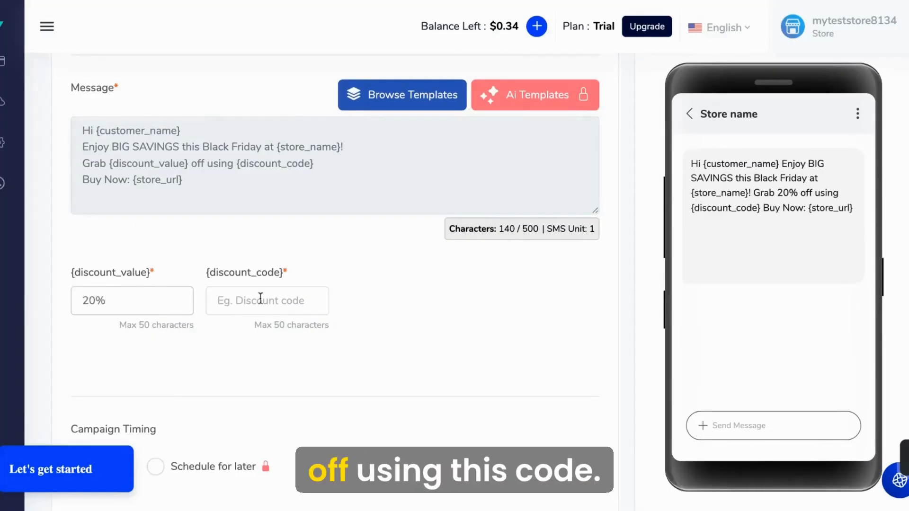
{"action": "left_click", "coordinate": [270, 295]}
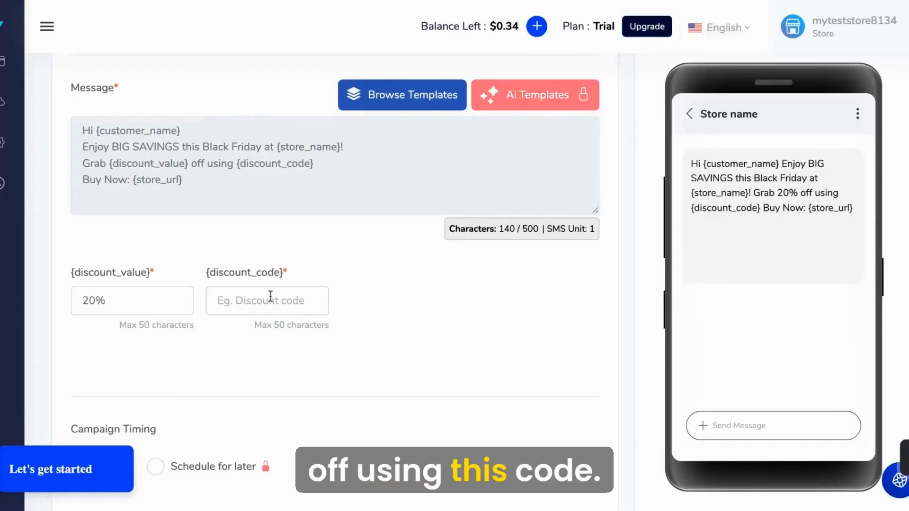
{"action": "type", "text": "CW"}
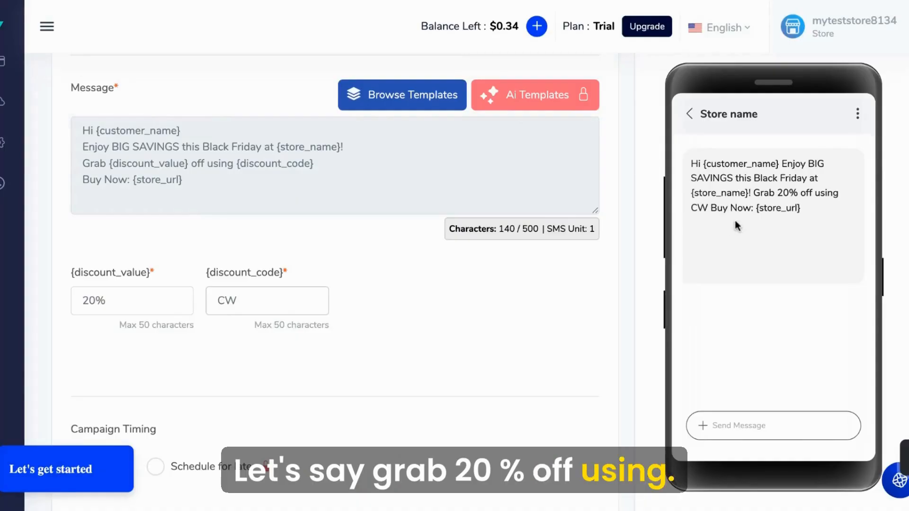
{"action": "type", "text": "\""}
{"action": "key", "text": "Home"}
{"action": "type", "text": "\""}
{"action": "scroll", "coordinate": [336, 336], "scroll_direction": "down", "scroll_amount": 3}
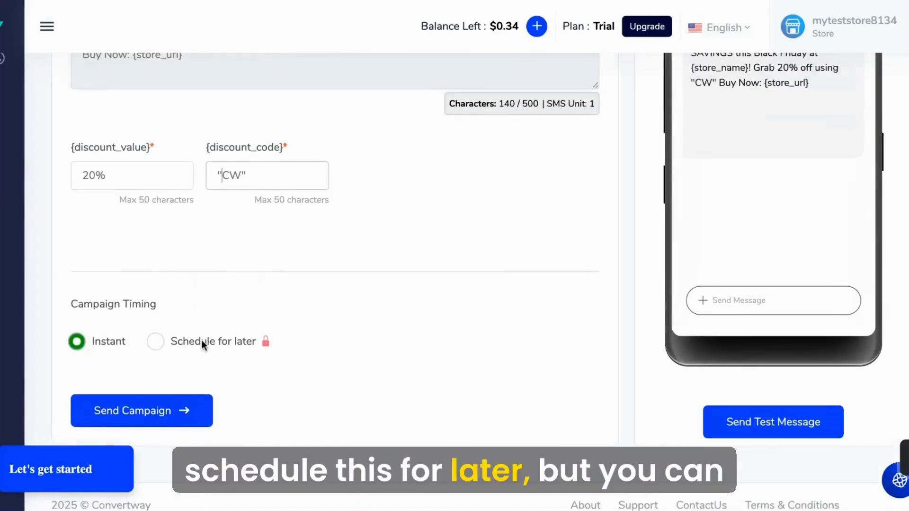
{"action": "left_click", "coordinate": [168, 406]}
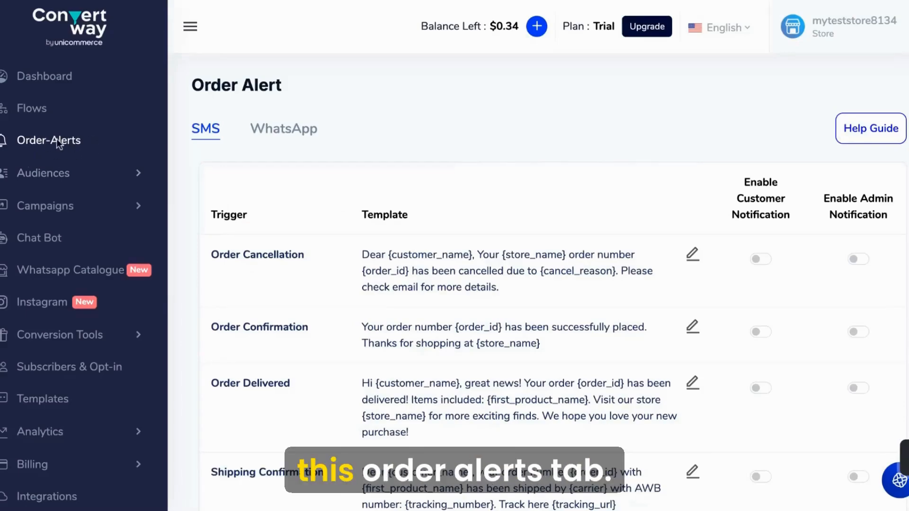
- Enable the customer and admin notifications for the Order Cancellation SMS alert, leaving its template message unedited
{"action": "left_click", "coordinate": [191, 27]}
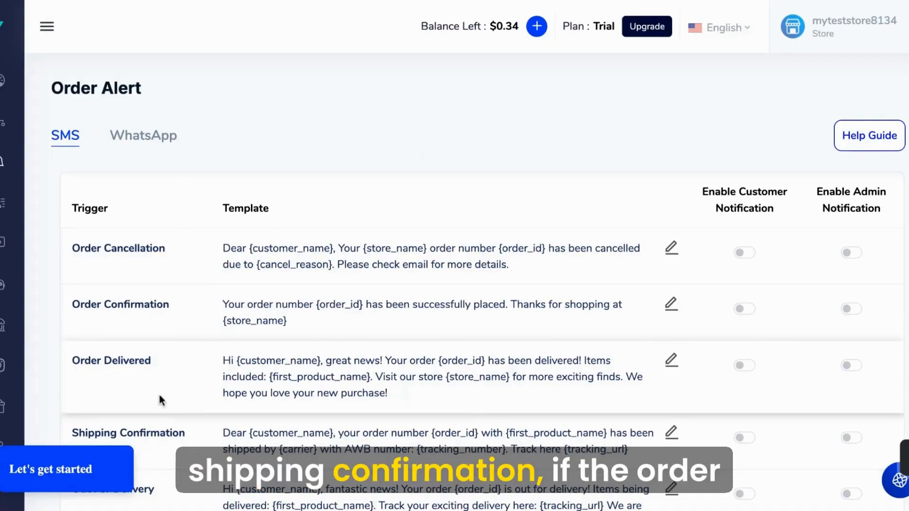
{"action": "scroll", "coordinate": [616, 364], "scroll_direction": "down", "scroll_amount": 1}
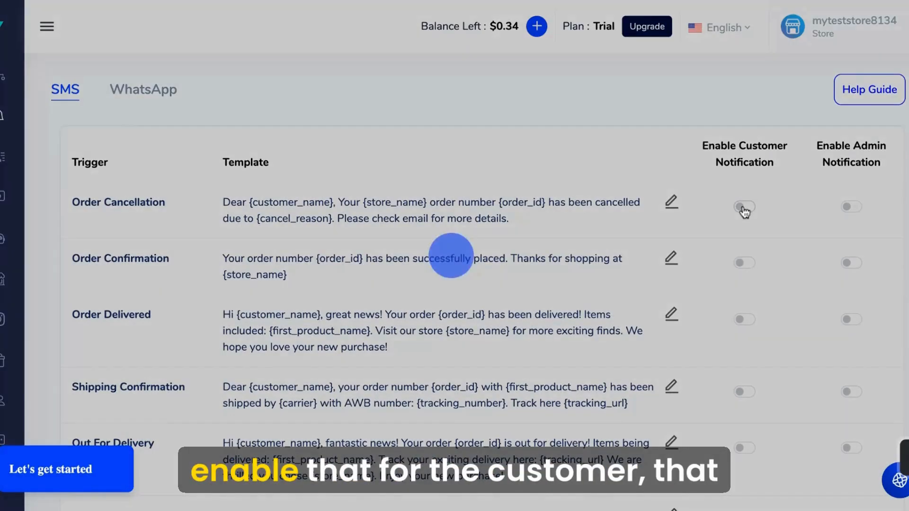
{"action": "left_click", "coordinate": [742, 210]}
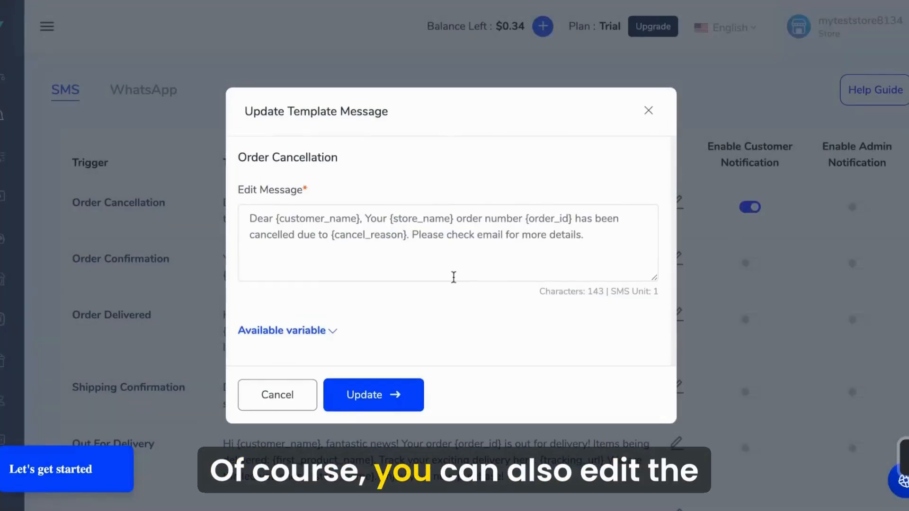
{"action": "left_click", "coordinate": [261, 395]}
{"action": "left_click", "coordinate": [851, 206]}
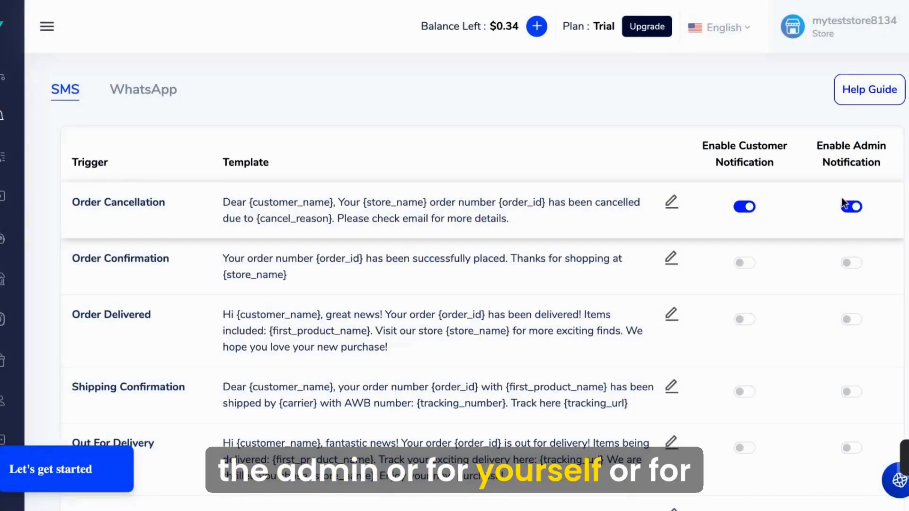
- Turn off the customer and admin notifications for the Order Cancellation SMS alert and check its message template
{"action": "left_click", "coordinate": [747, 207]}
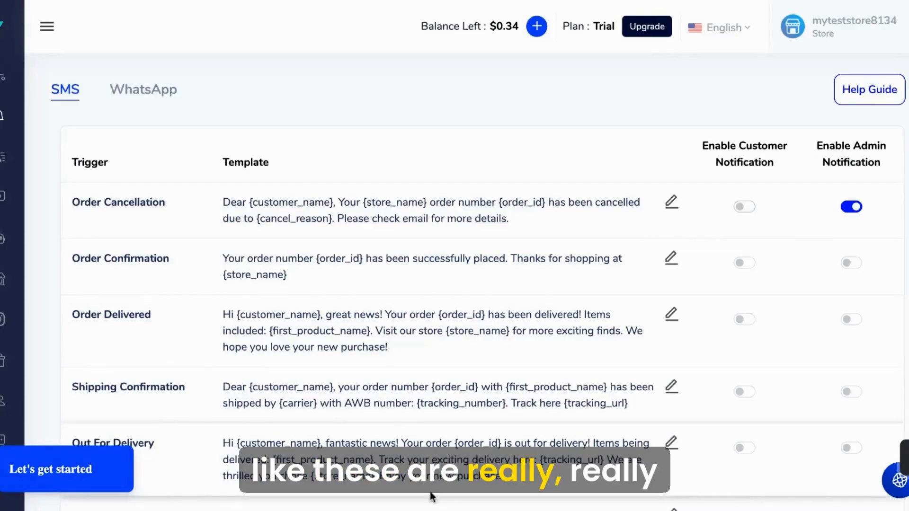
{"action": "scroll", "coordinate": [708, 183], "scroll_direction": "down", "scroll_amount": 1}
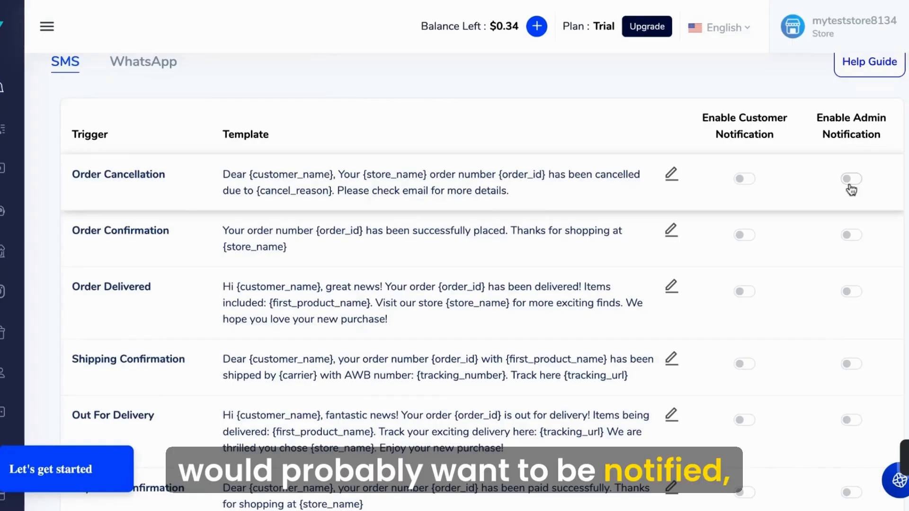
{"action": "left_click", "coordinate": [670, 178]}
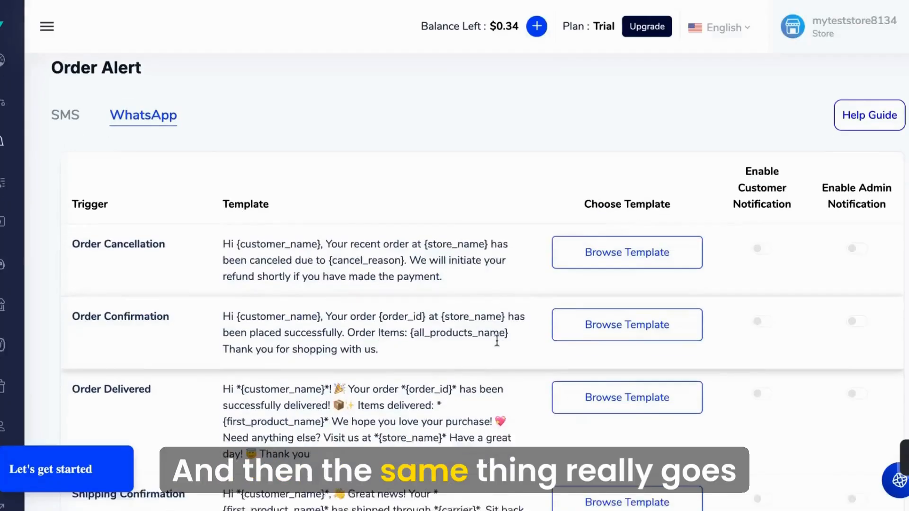
- Look over the WhatsApp order alert triggers and templates, and return to the SMS order alerts
{"action": "scroll", "coordinate": [495, 340], "scroll_direction": "down", "scroll_amount": 5}
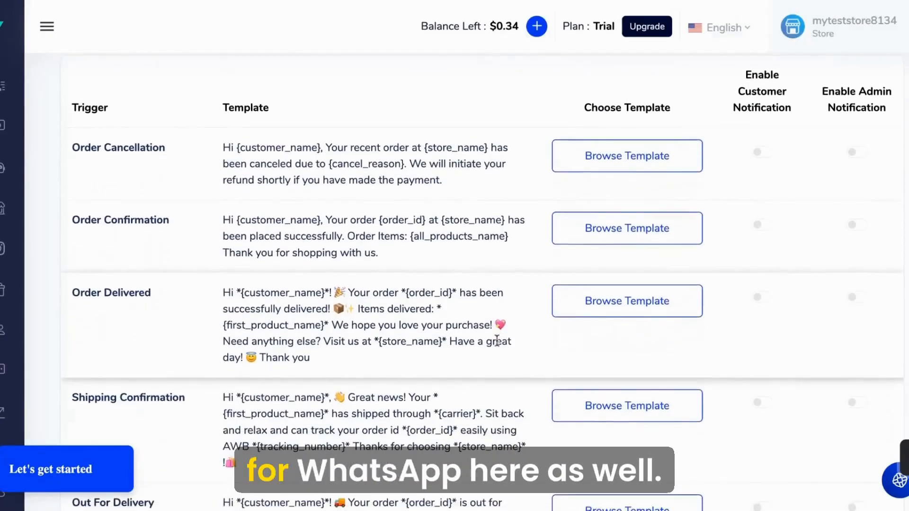
{"action": "scroll", "coordinate": [496, 340], "scroll_direction": "up", "scroll_amount": 5}
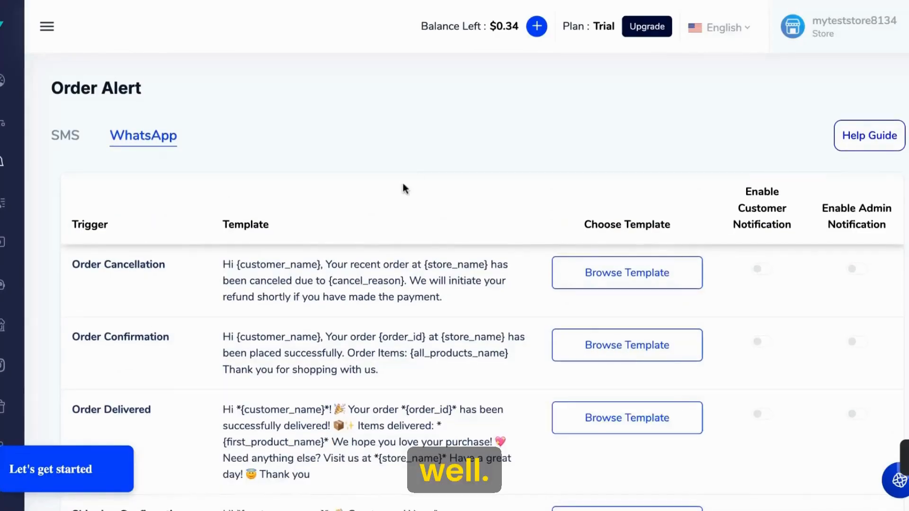
{"action": "left_click", "coordinate": [65, 136]}
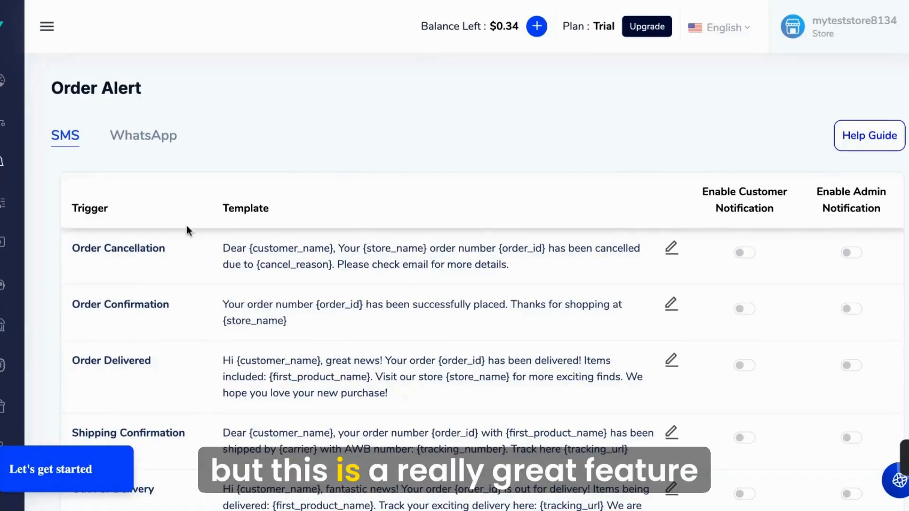
- Look through the available analytics reports and open the notification logs
{"action": "left_click", "coordinate": [72, 434]}
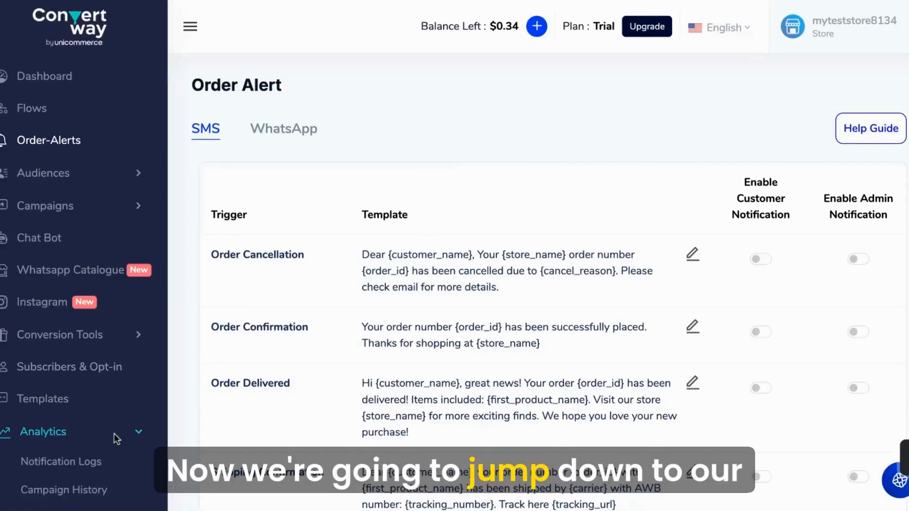
{"action": "scroll", "coordinate": [115, 433], "scroll_direction": "down", "scroll_amount": 6}
{"action": "scroll", "coordinate": [115, 434], "scroll_direction": "down", "scroll_amount": 3}
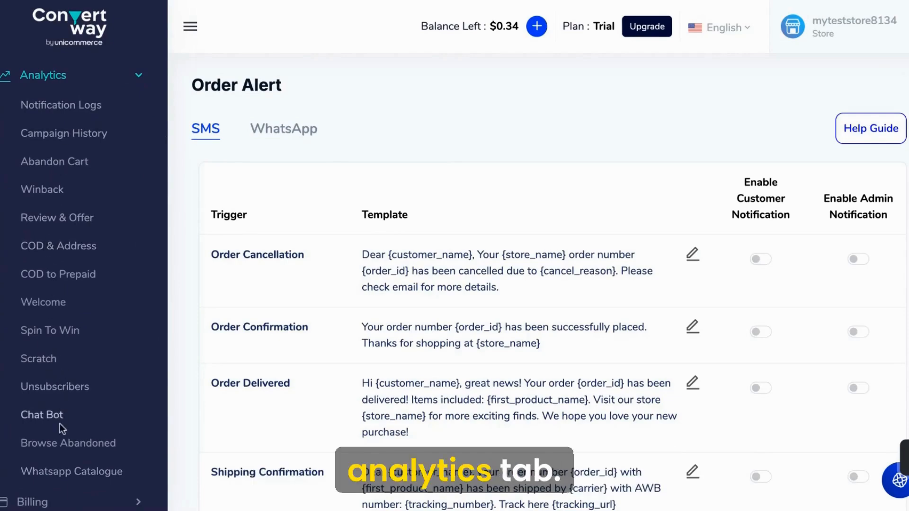
{"action": "left_click", "coordinate": [48, 71]}
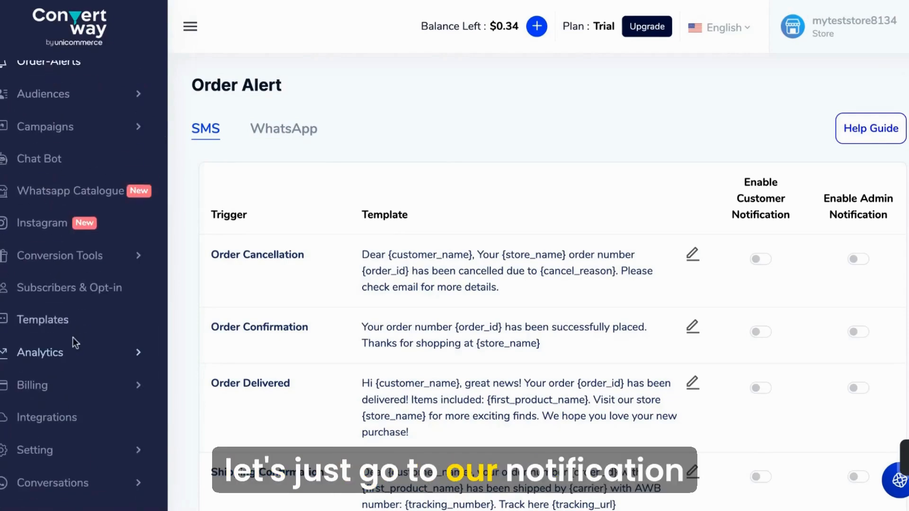
{"action": "left_click", "coordinate": [66, 353]}
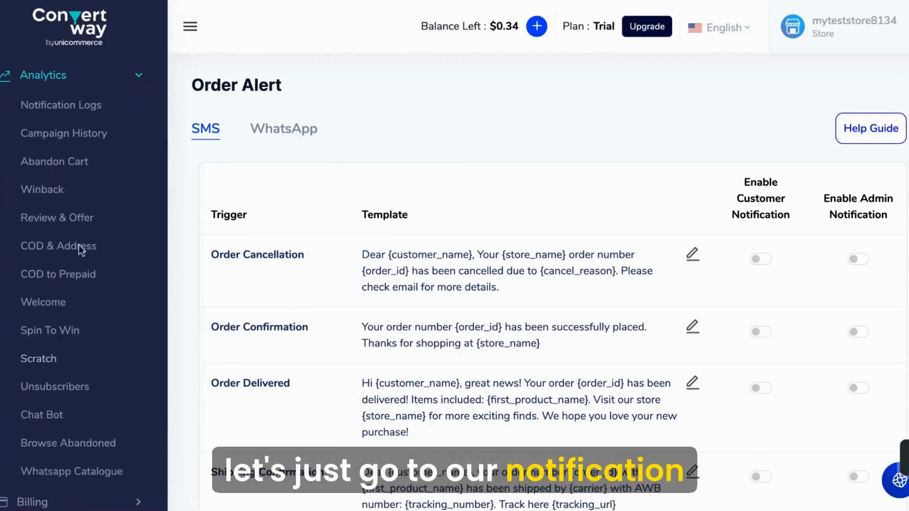
{"action": "left_click", "coordinate": [75, 104]}
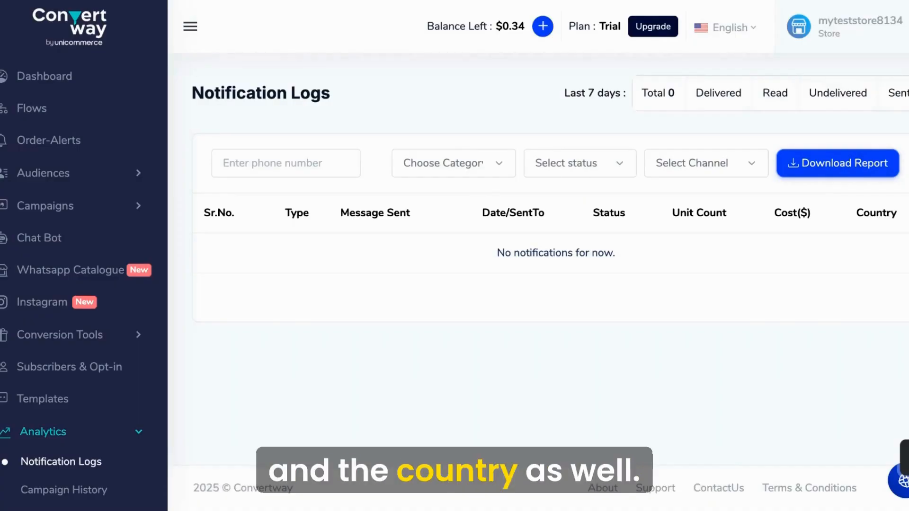
- Review the sent analytics in the campaign history, including the cost, order and revenue totals and the campaign list
{"action": "left_click", "coordinate": [64, 490]}
{"action": "scroll", "coordinate": [71, 379], "scroll_direction": "down", "scroll_amount": 3}
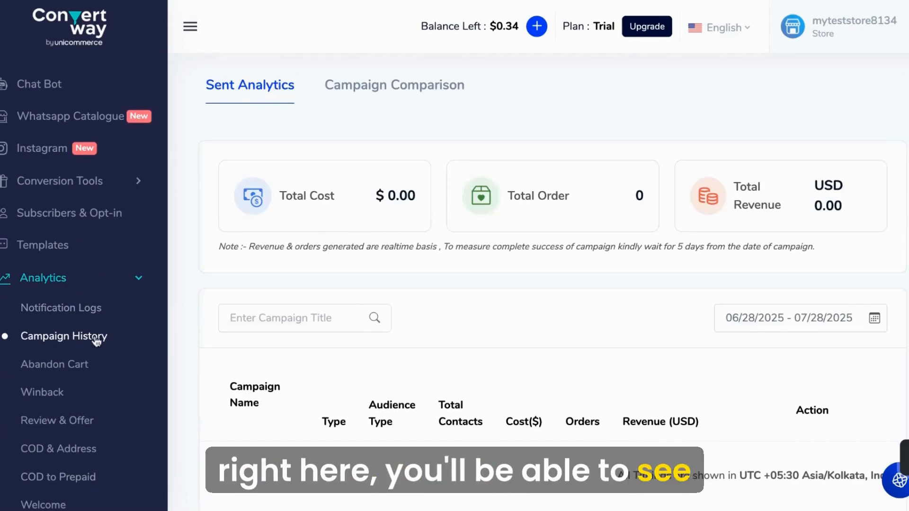
{"action": "scroll", "coordinate": [268, 369], "scroll_direction": "down", "scroll_amount": 3}
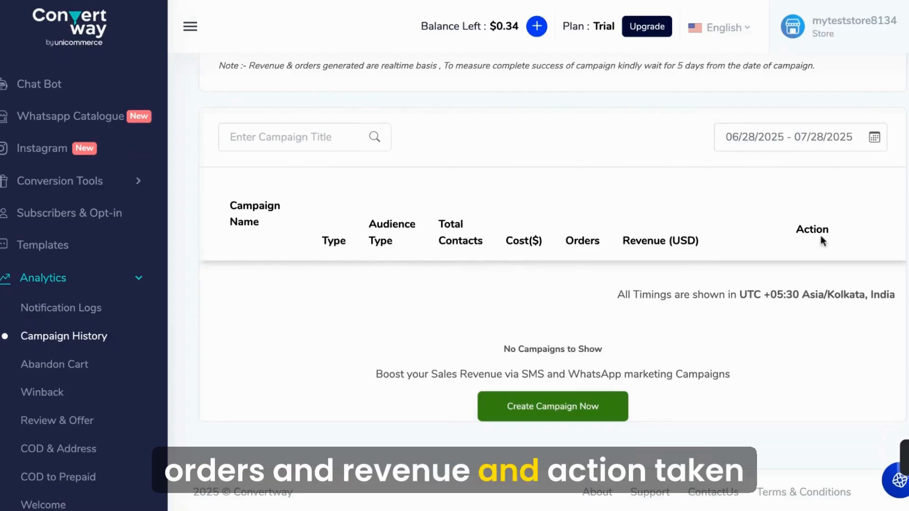
{"action": "scroll", "coordinate": [826, 226], "scroll_direction": "up", "scroll_amount": 4}
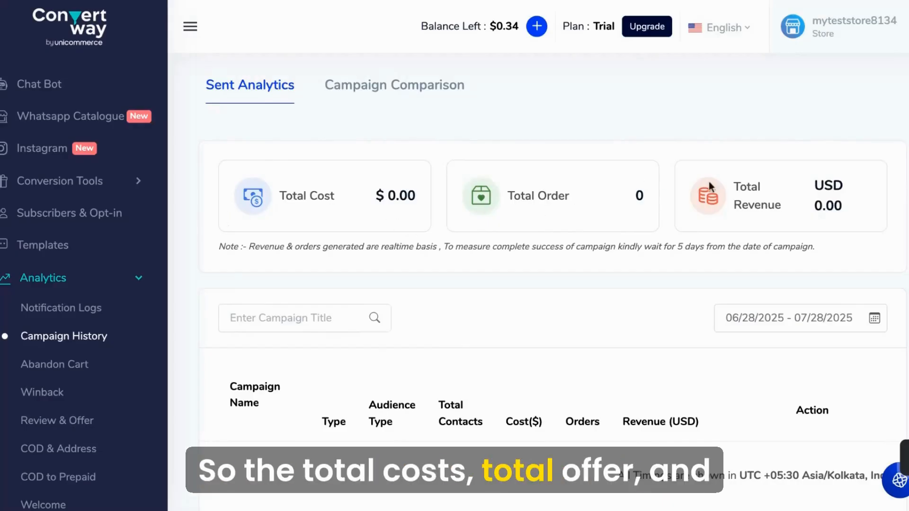
- Examine the WhatsApp campaign comparison, covering the recipients summary, performance summary, unsubscribes and orders per campaign
{"action": "left_click", "coordinate": [354, 94]}
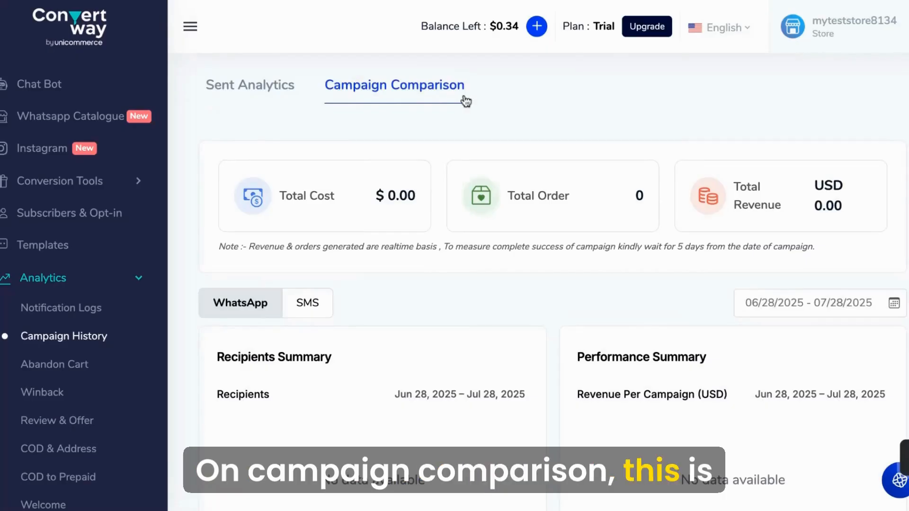
{"action": "scroll", "coordinate": [555, 328], "scroll_direction": "down", "scroll_amount": 3}
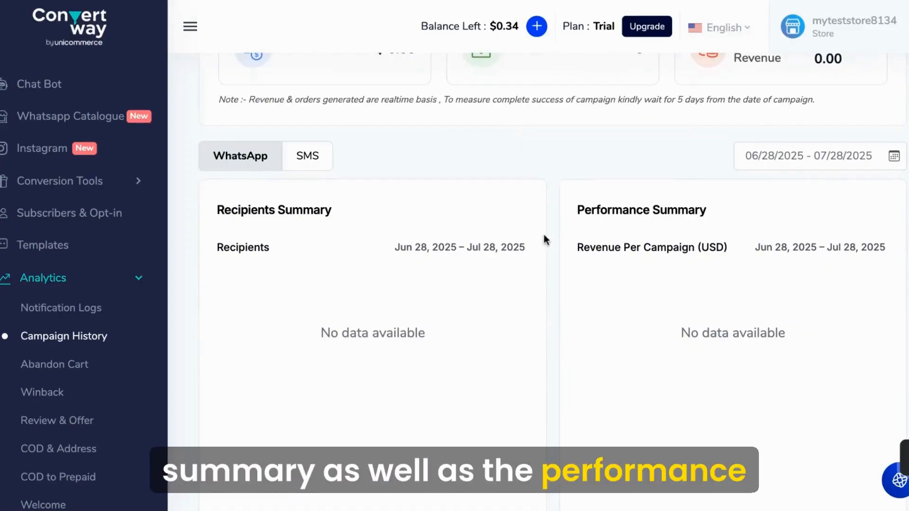
{"action": "scroll", "coordinate": [545, 239], "scroll_direction": "down", "scroll_amount": 3}
{"action": "scroll", "coordinate": [544, 240], "scroll_direction": "down", "scroll_amount": 6}
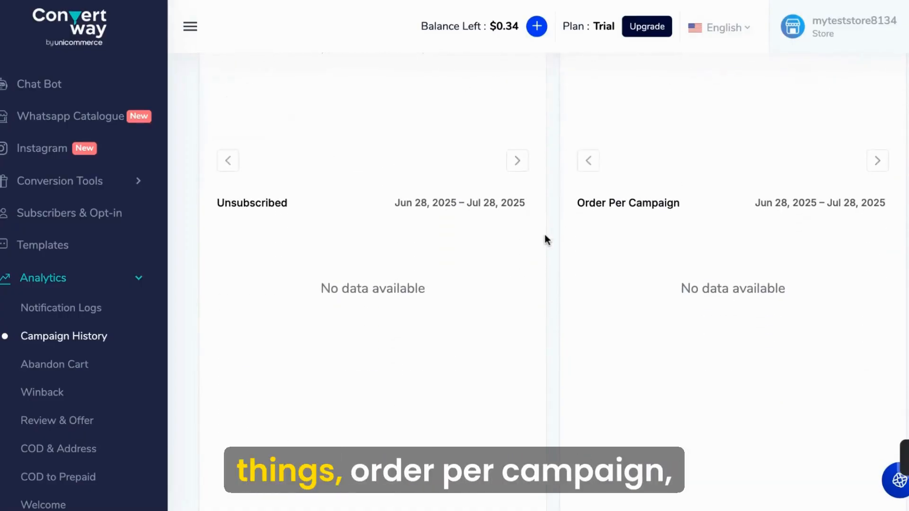
{"action": "scroll", "coordinate": [271, 234], "scroll_direction": "down", "scroll_amount": 3}
{"action": "scroll", "coordinate": [271, 234], "scroll_direction": "up", "scroll_amount": 13}
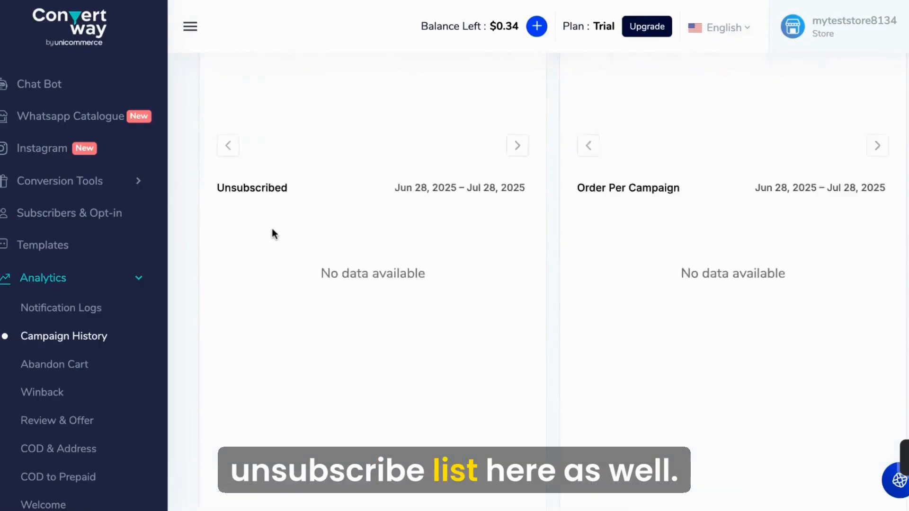
- View the campaign comparison for SMS and for WhatsApp, and return to the sent analytics
{"action": "left_click", "coordinate": [306, 312]}
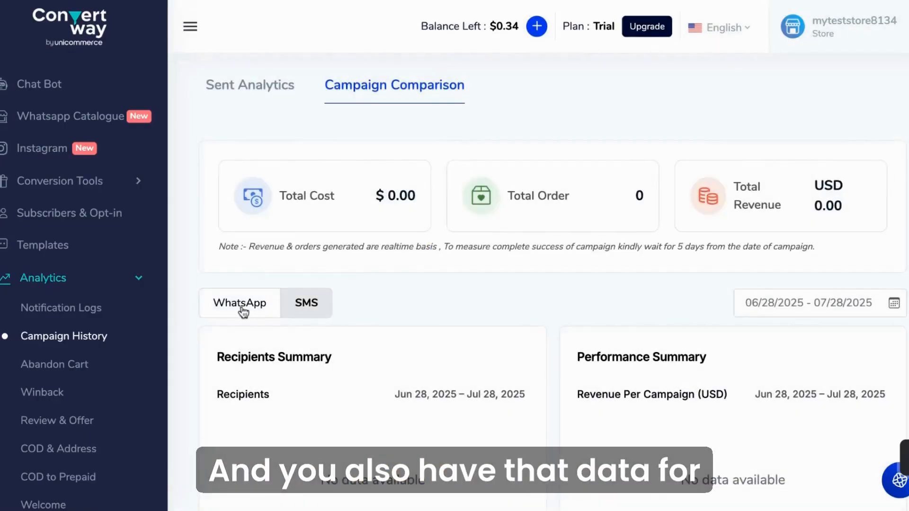
{"action": "left_click", "coordinate": [243, 313]}
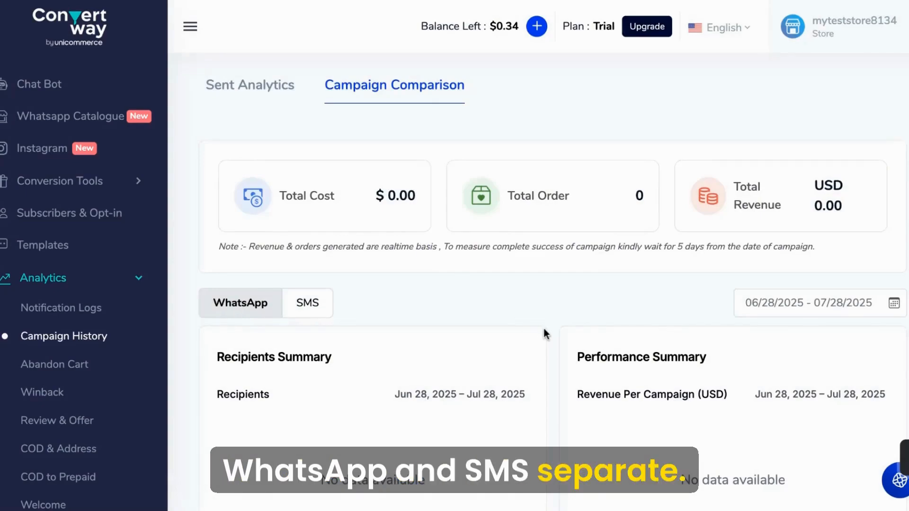
{"action": "left_click", "coordinate": [275, 86]}
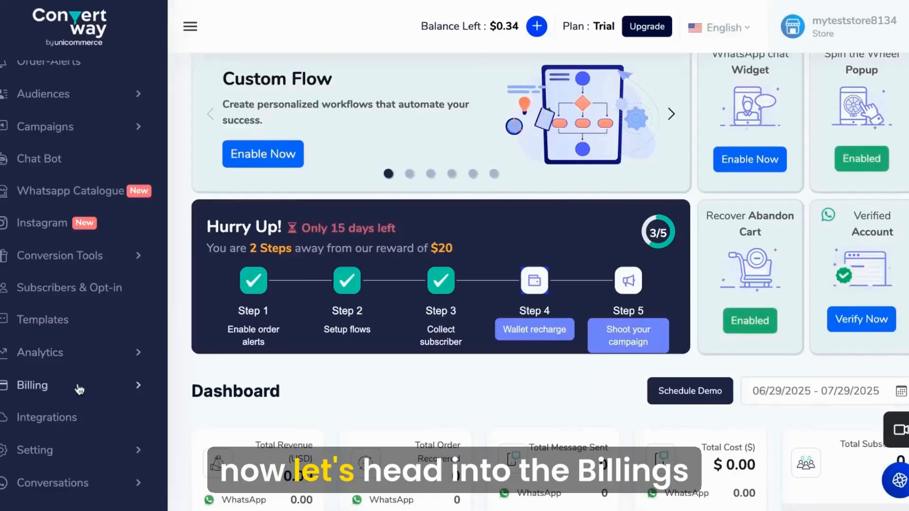
- Open the billing pricing plans and review the Premium, Growth and Enterprise options under annual billing
{"action": "left_click", "coordinate": [79, 390]}
{"action": "scroll", "coordinate": [79, 389], "scroll_direction": "down", "scroll_amount": 3}
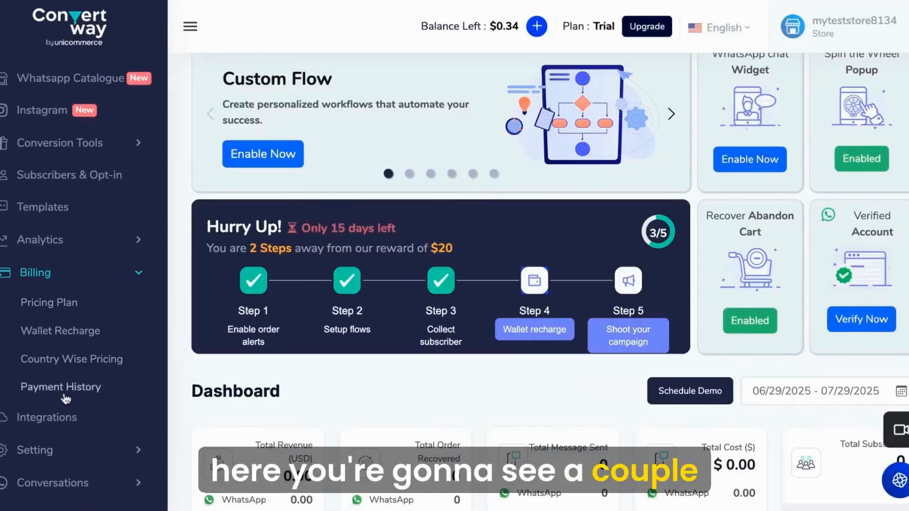
{"action": "left_click", "coordinate": [70, 307]}
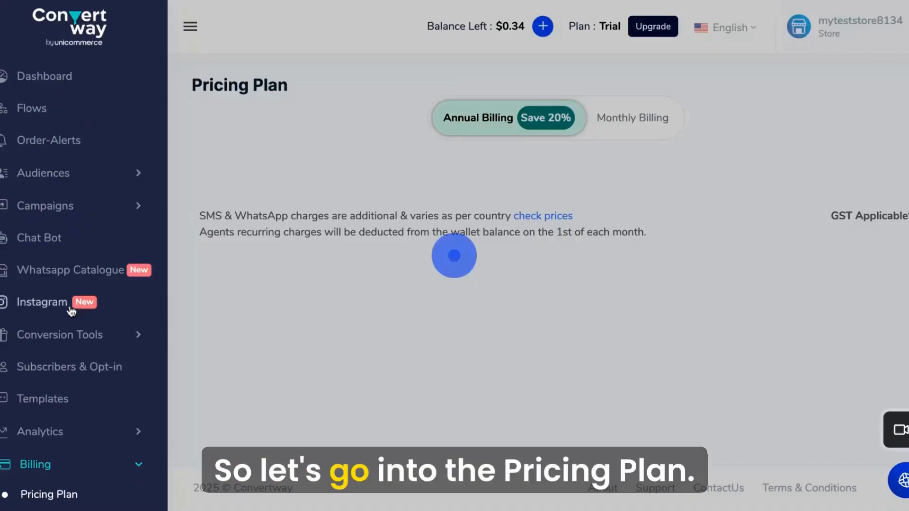
{"action": "scroll", "coordinate": [514, 351], "scroll_direction": "down", "scroll_amount": 1}
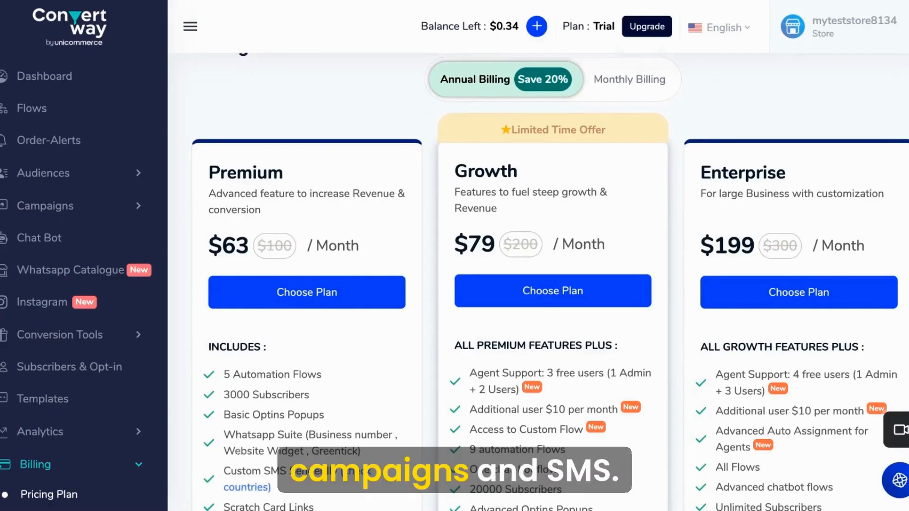
- Look over the wallet recharge page, including the amount choice and the coupon code field
{"action": "left_click", "coordinate": [84, 354]}
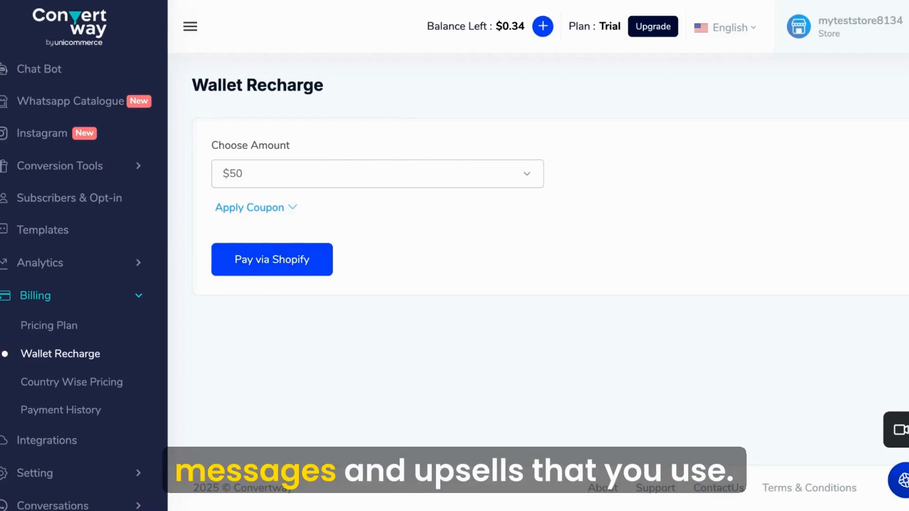
{"action": "left_click", "coordinate": [263, 208]}
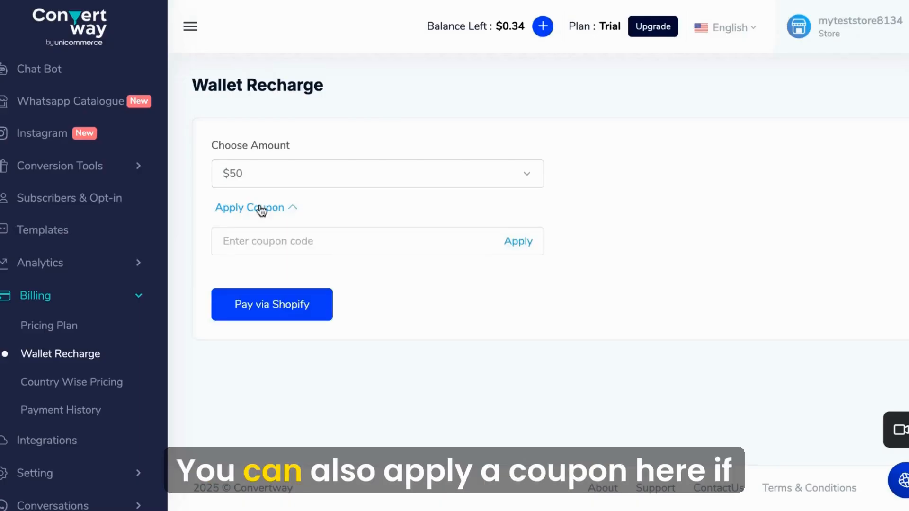
{"action": "left_click", "coordinate": [265, 209]}
{"action": "scroll", "coordinate": [93, 435], "scroll_direction": "down", "scroll_amount": 1}
- Look through the country-wise pricing table for the SMS and WhatsApp notification prices
{"action": "left_click", "coordinate": [19, 362]}
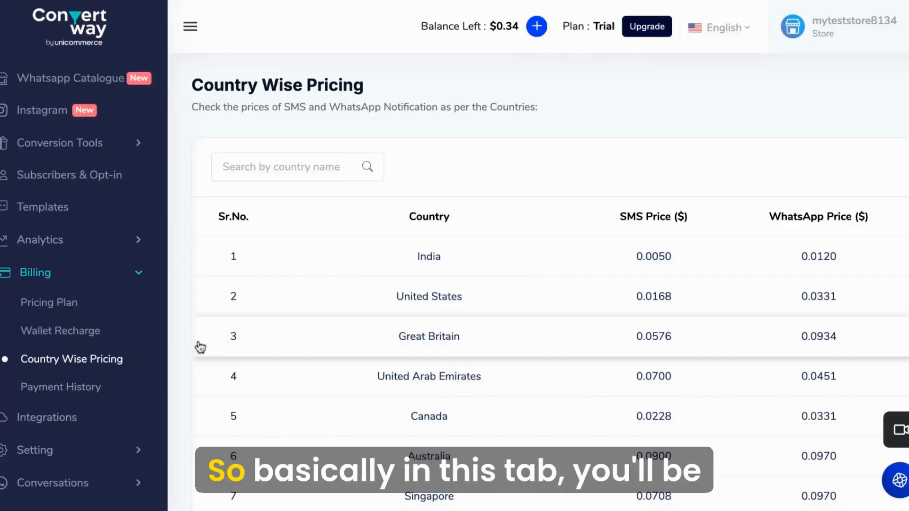
{"action": "scroll", "coordinate": [874, 337], "scroll_direction": "down", "scroll_amount": 1}
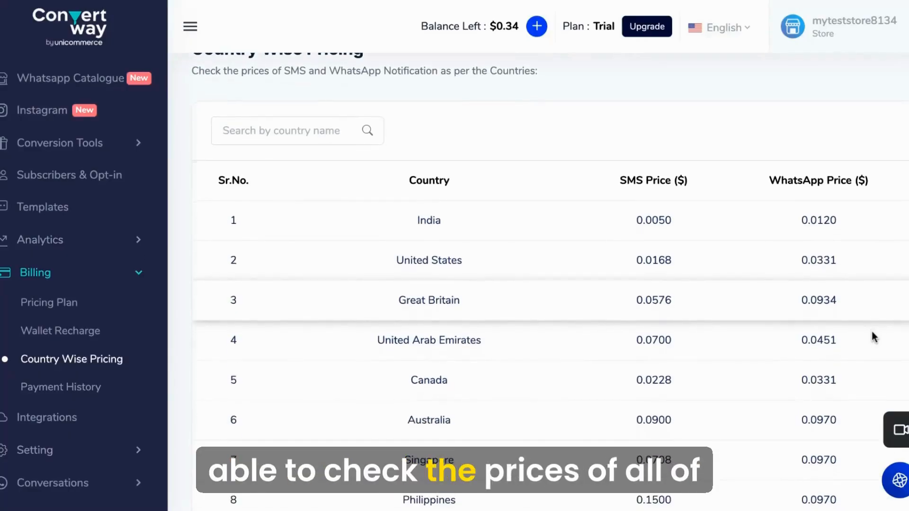
{"action": "scroll", "coordinate": [874, 336], "scroll_direction": "down", "scroll_amount": 1}
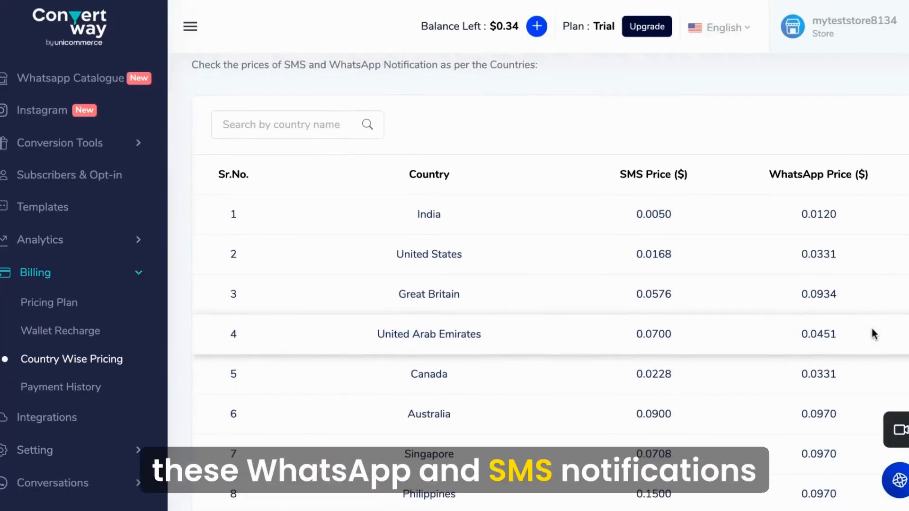
{"action": "scroll", "coordinate": [874, 331], "scroll_direction": "down", "scroll_amount": 10}
{"action": "scroll", "coordinate": [547, 282], "scroll_direction": "down", "scroll_amount": 5}
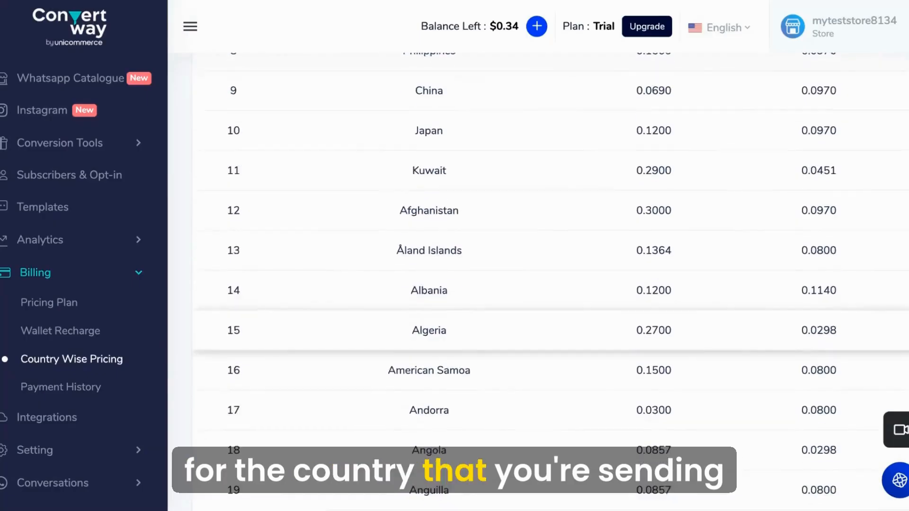
{"action": "scroll", "coordinate": [547, 283], "scroll_direction": "up", "scroll_amount": 12}
{"action": "scroll", "coordinate": [547, 331], "scroll_direction": "up", "scroll_amount": 2}
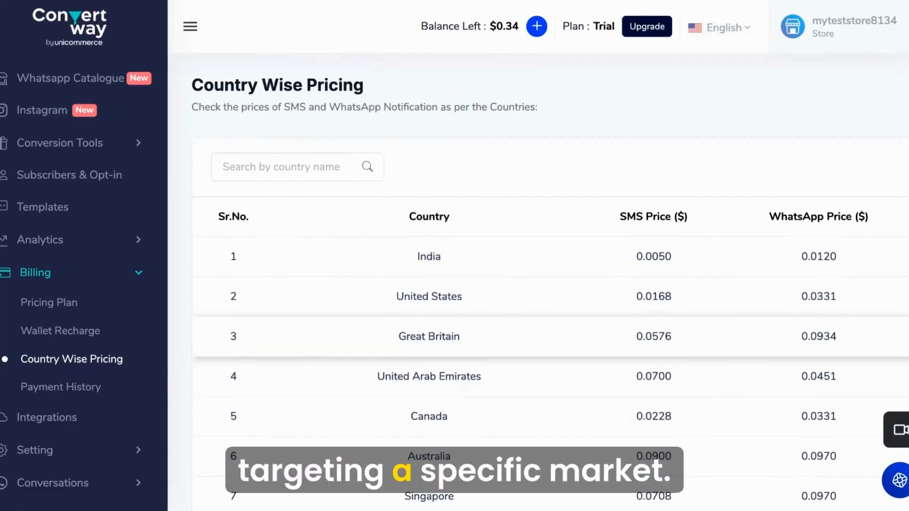
- Check the payment history for the wallet, subscription and agent charges
{"action": "left_click", "coordinate": [41, 425]}
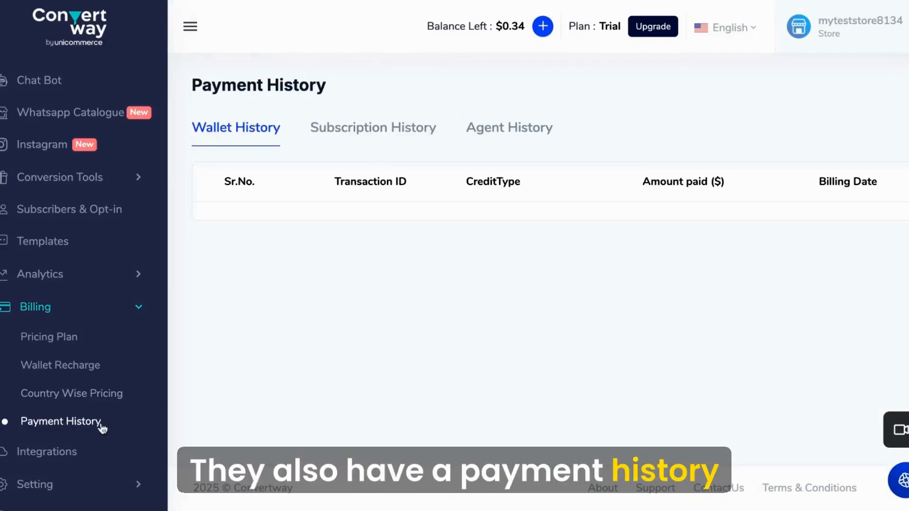
{"action": "left_click", "coordinate": [366, 141]}
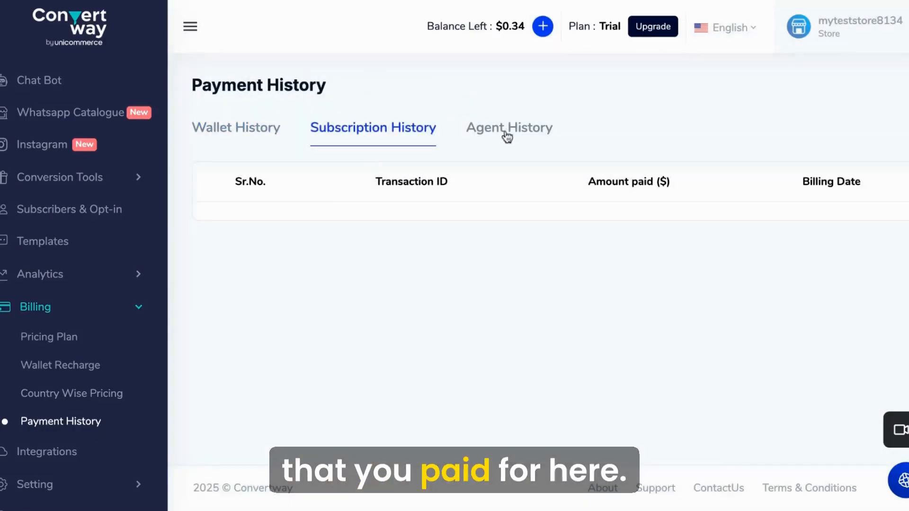
{"action": "left_click", "coordinate": [506, 136]}
{"action": "scroll", "coordinate": [89, 418], "scroll_direction": "down", "scroll_amount": 1}
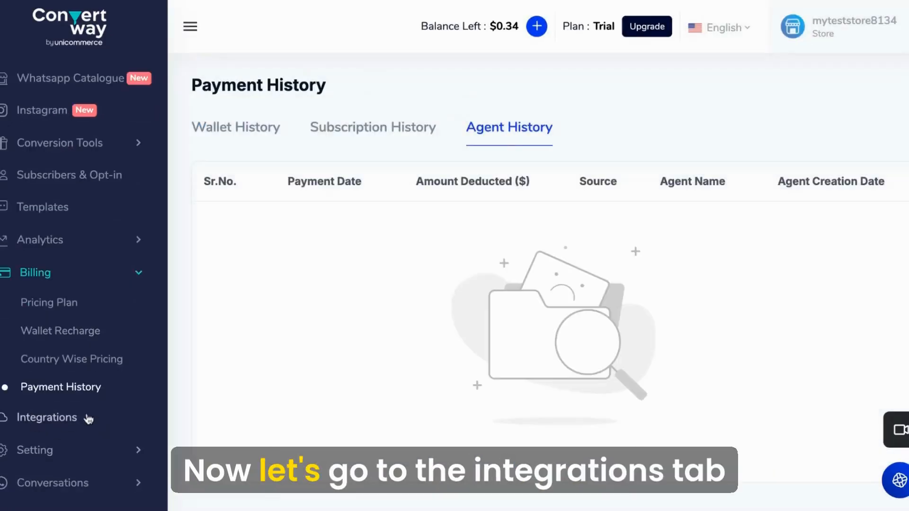
- Browse the full list of available integrations, including judge.me, Klaviyo and PageFly
{"action": "left_click", "coordinate": [62, 419]}
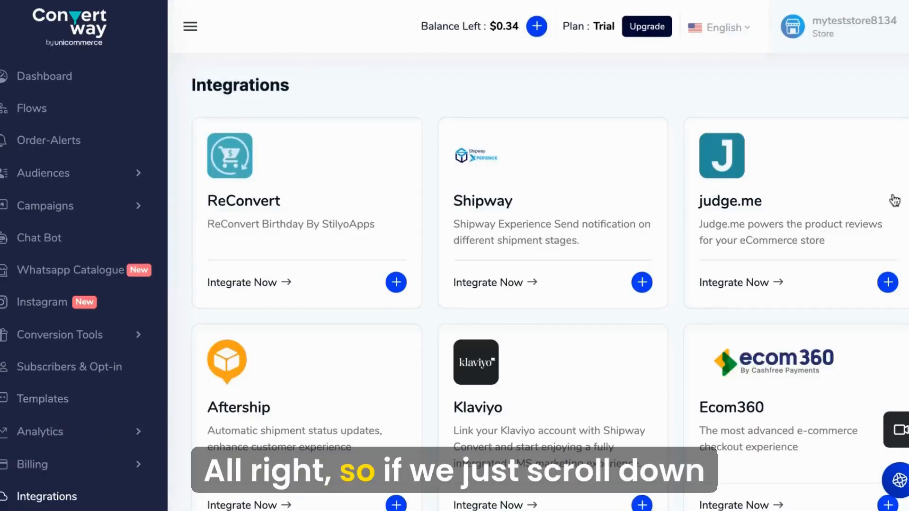
{"action": "scroll", "coordinate": [894, 201], "scroll_direction": "down", "scroll_amount": 1}
{"action": "scroll", "coordinate": [895, 201], "scroll_direction": "down", "scroll_amount": 5}
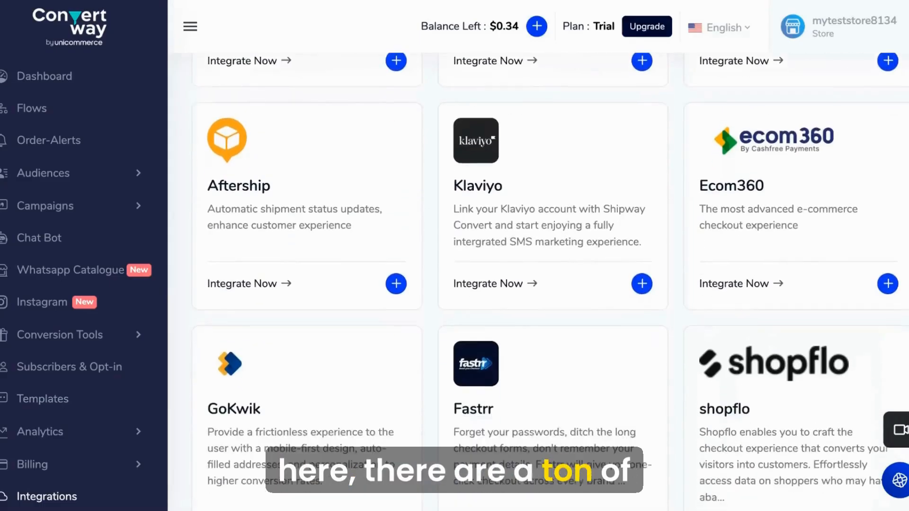
{"action": "scroll", "coordinate": [549, 284], "scroll_direction": "down", "scroll_amount": 4}
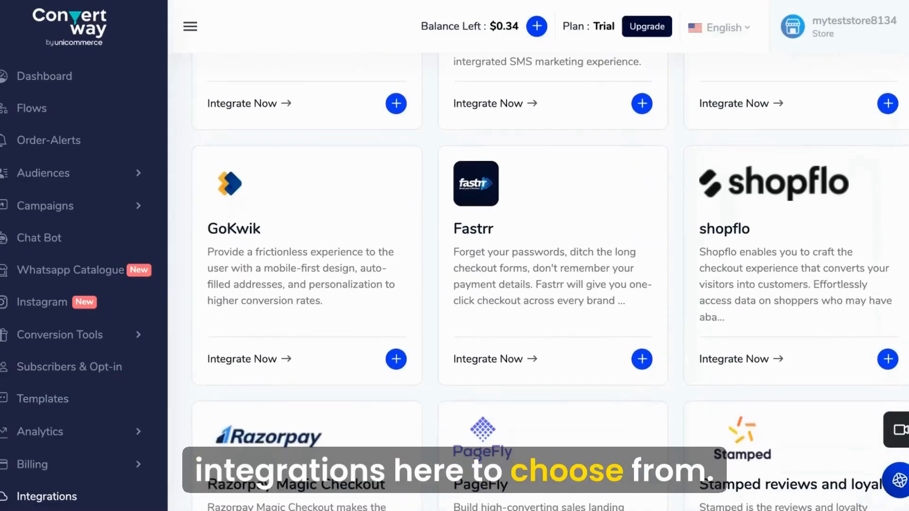
{"action": "scroll", "coordinate": [549, 284], "scroll_direction": "down", "scroll_amount": 5}
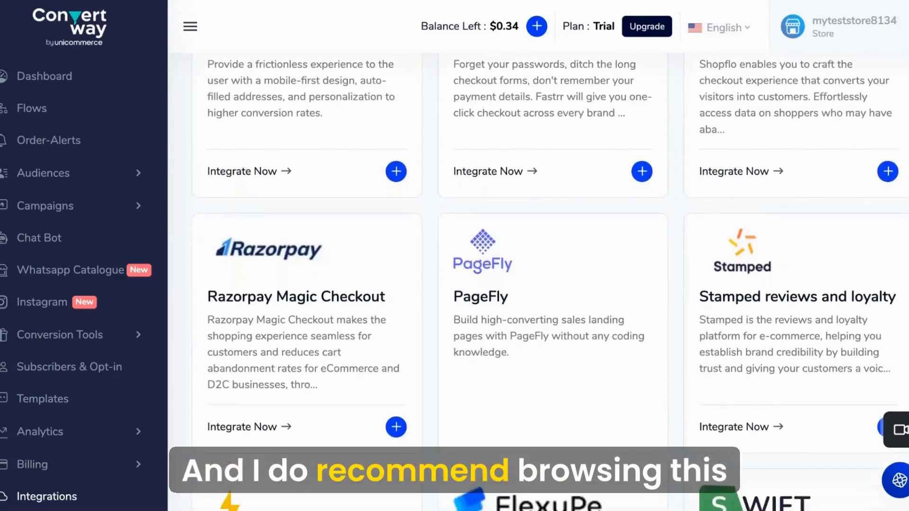
{"action": "scroll", "coordinate": [549, 284], "scroll_direction": "down", "scroll_amount": 4}
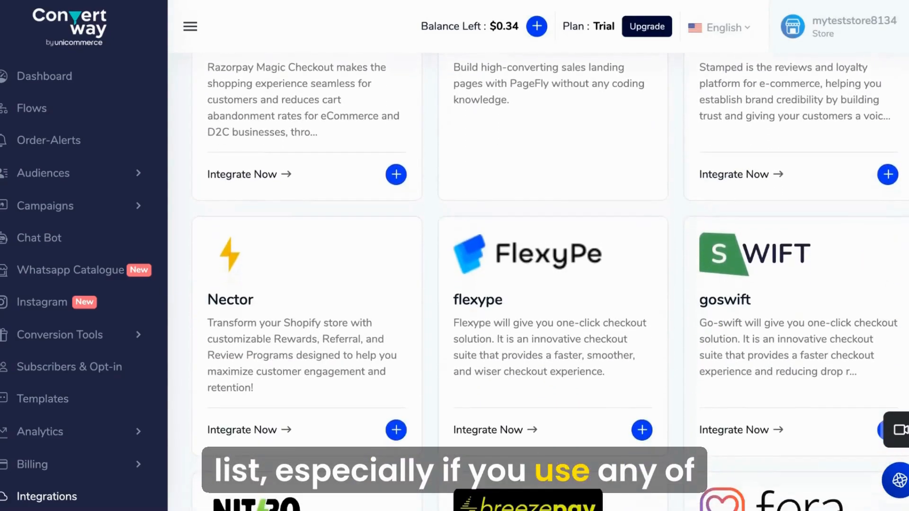
{"action": "scroll", "coordinate": [549, 284], "scroll_direction": "down", "scroll_amount": 6}
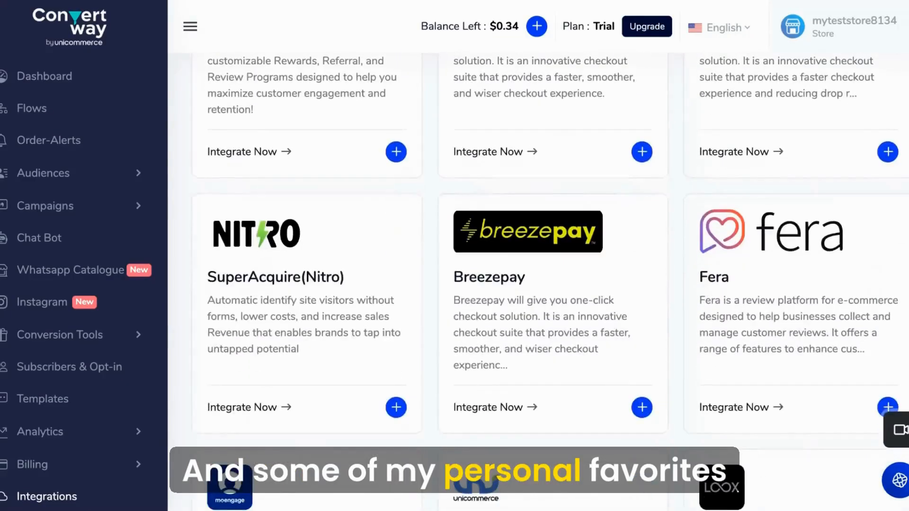
{"action": "scroll", "coordinate": [549, 284], "scroll_direction": "down", "scroll_amount": 7}
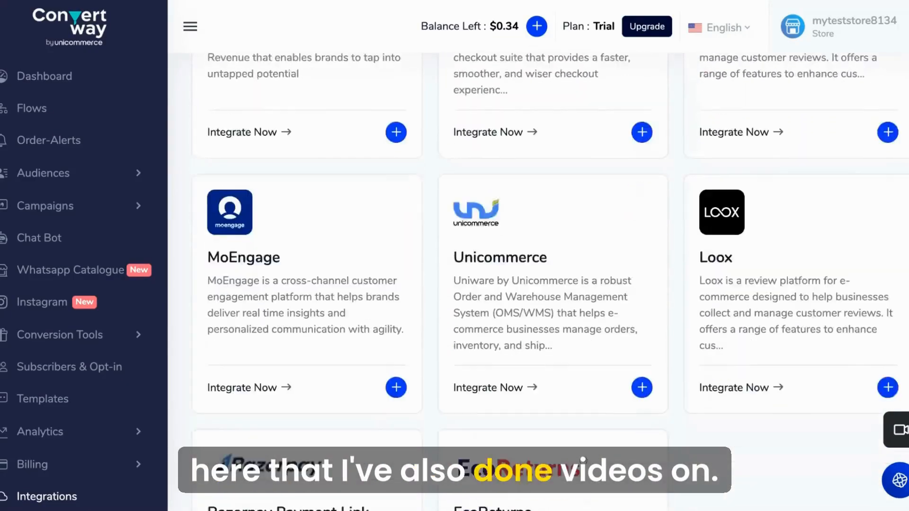
{"action": "scroll", "coordinate": [549, 284], "scroll_direction": "down", "scroll_amount": 10}
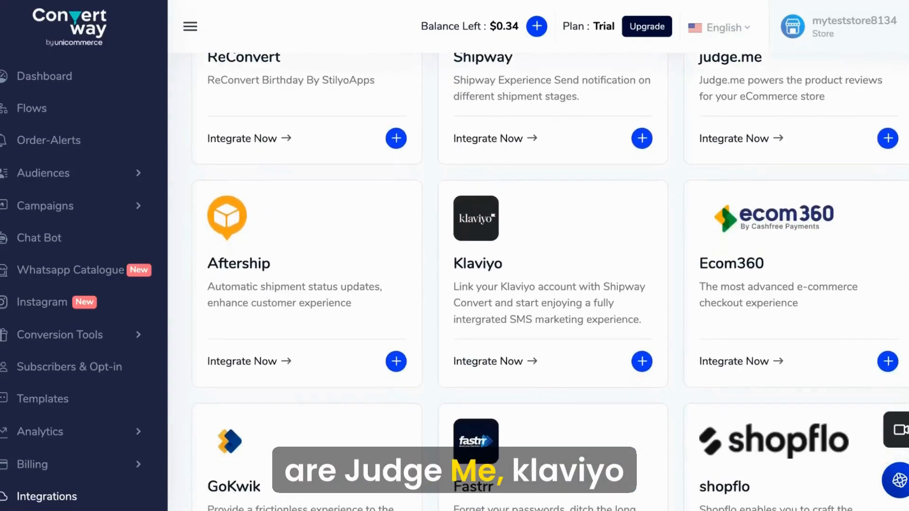
{"action": "scroll", "coordinate": [577, 422], "scroll_direction": "down", "scroll_amount": 7}
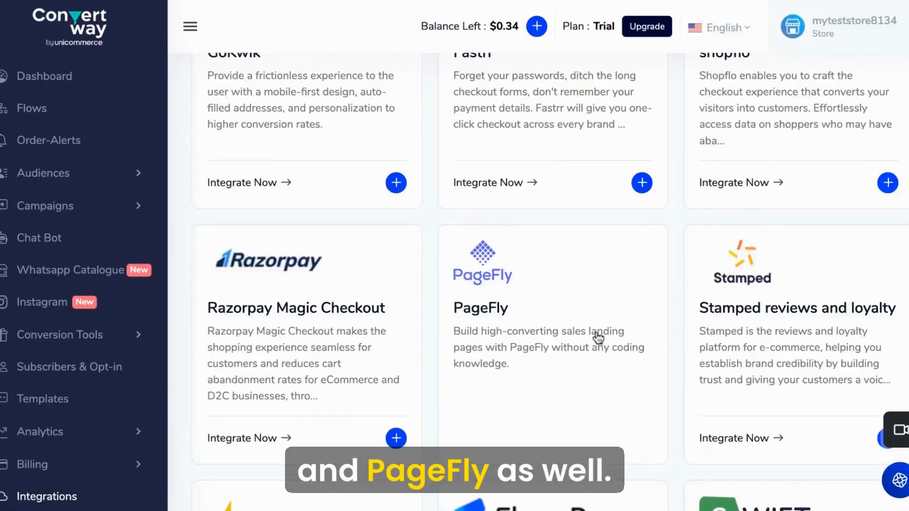
{"action": "scroll", "coordinate": [598, 338], "scroll_direction": "up", "scroll_amount": 20}
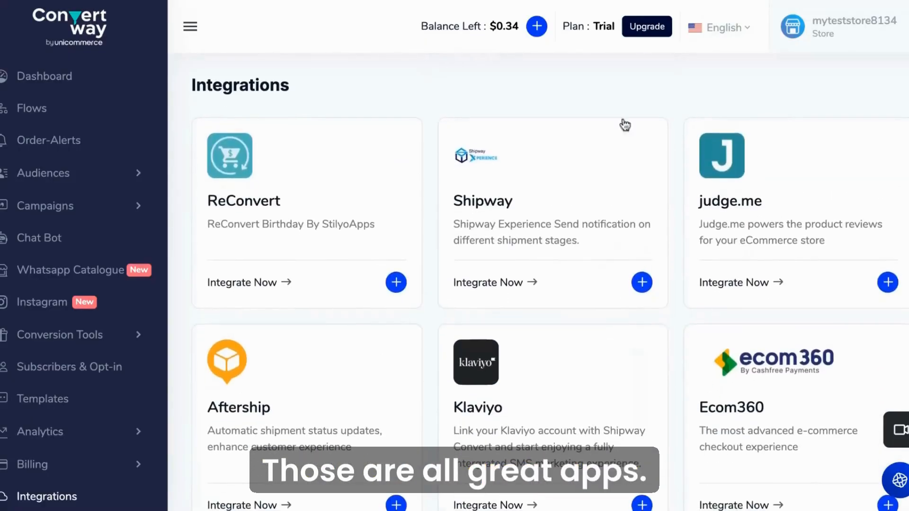
{"action": "scroll", "coordinate": [459, 369], "scroll_direction": "down", "scroll_amount": 20}
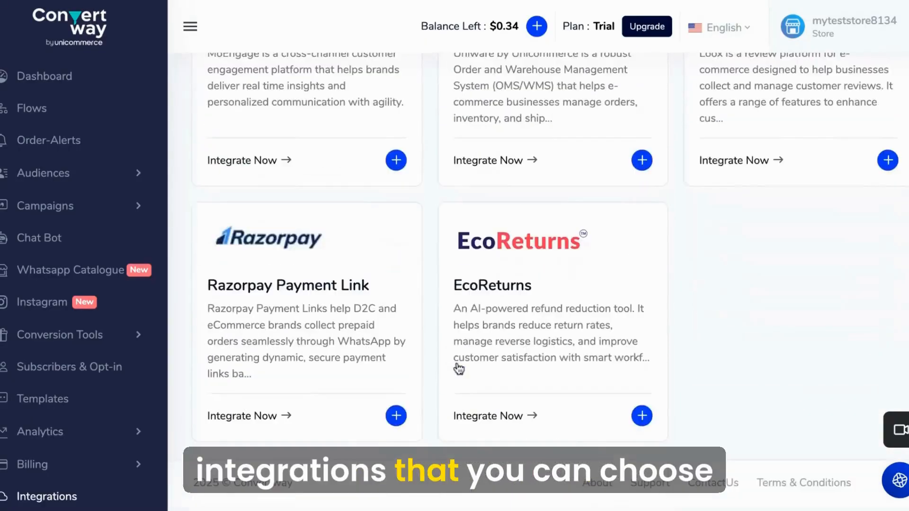
{"action": "scroll", "coordinate": [458, 369], "scroll_direction": "up", "scroll_amount": 20}
- Expand the conversations section, and open the store's profile settings to look over the contact details and GST registration fields
{"action": "scroll", "coordinate": [84, 416], "scroll_direction": "down", "scroll_amount": 2}
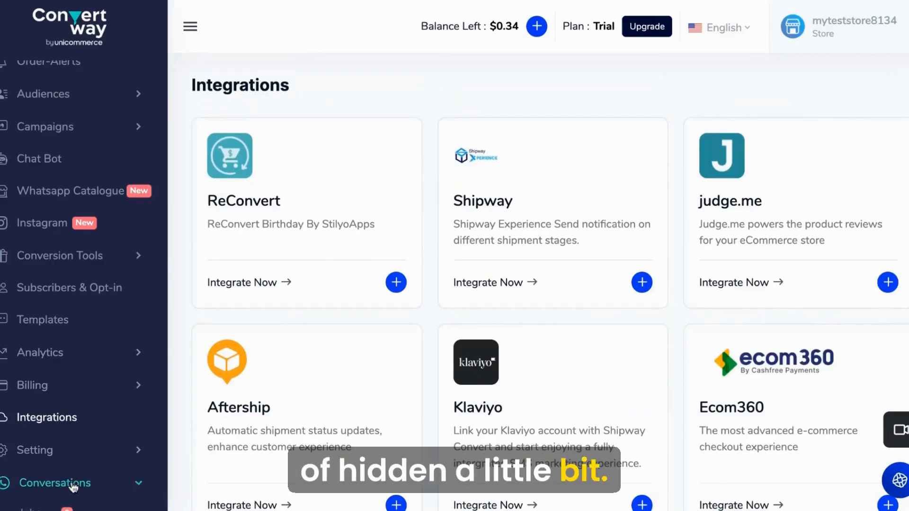
{"action": "scroll", "coordinate": [73, 488], "scroll_direction": "down", "scroll_amount": 1}
{"action": "left_click", "coordinate": [40, 490]}
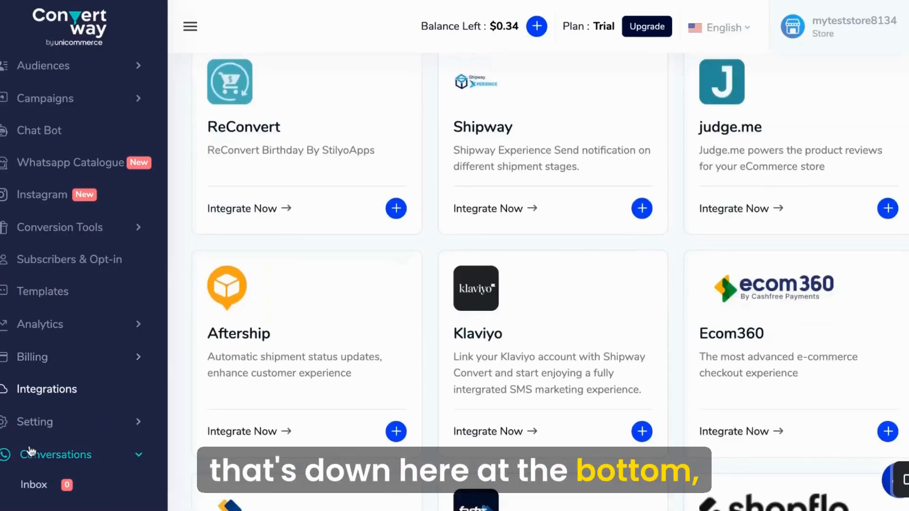
{"action": "left_click", "coordinate": [52, 452]}
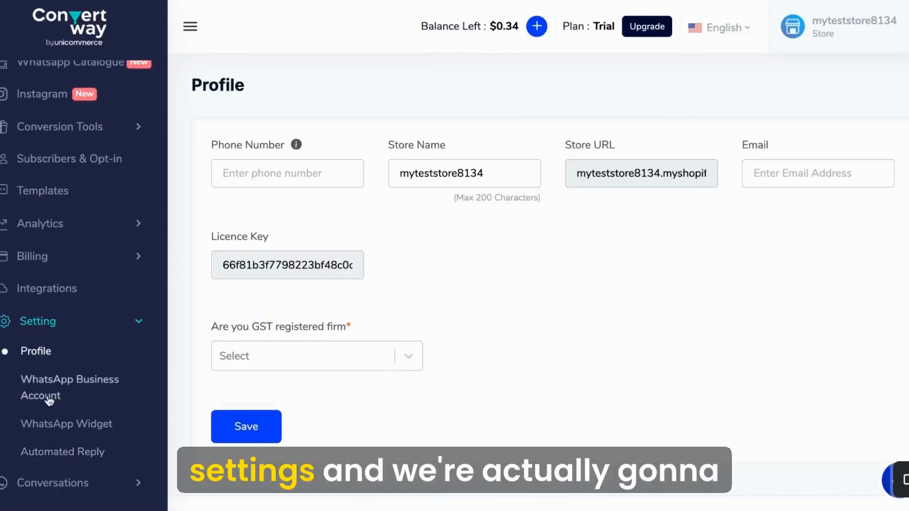
{"action": "left_click", "coordinate": [45, 396]}
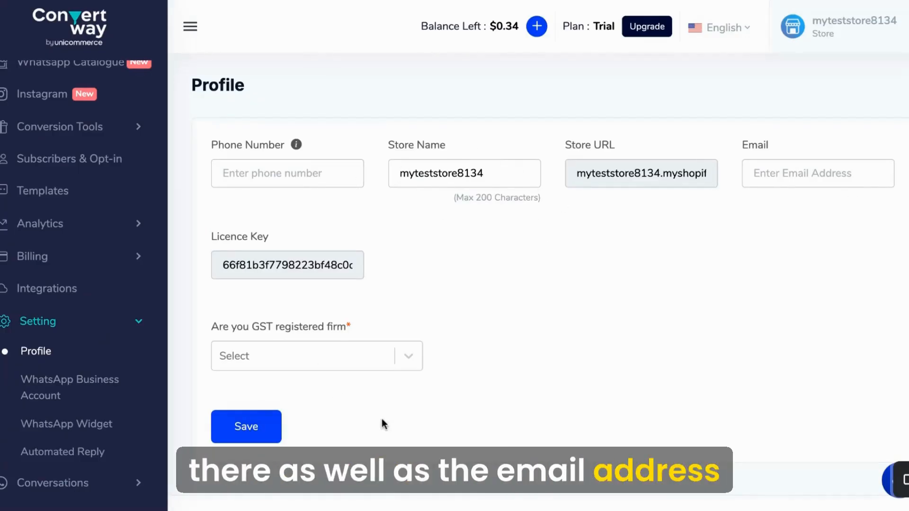
{"action": "left_click", "coordinate": [382, 355]}
- Open the WhatsApp widget settings and select the round icon without text, trying the "Chat with us" icon for comparison
{"action": "left_click", "coordinate": [66, 426]}
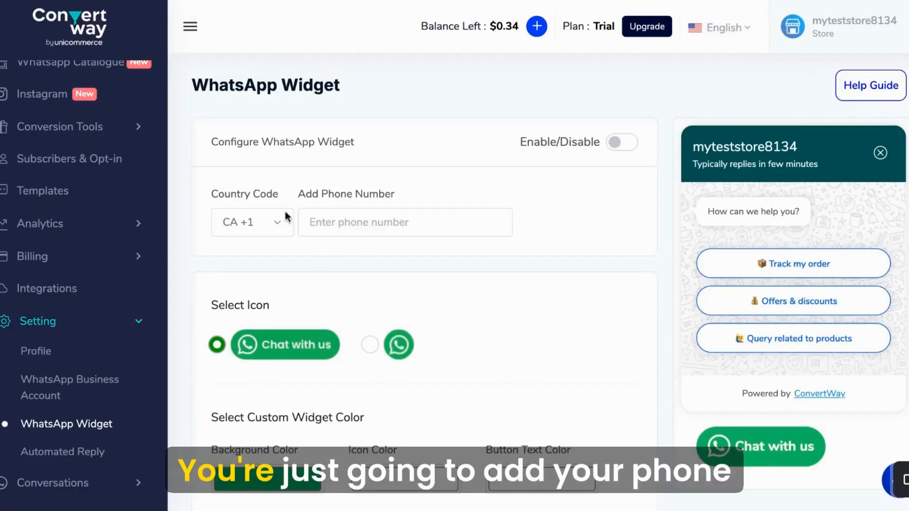
{"action": "scroll", "coordinate": [352, 222], "scroll_direction": "down", "scroll_amount": 2}
{"action": "scroll", "coordinate": [352, 223], "scroll_direction": "down", "scroll_amount": 1}
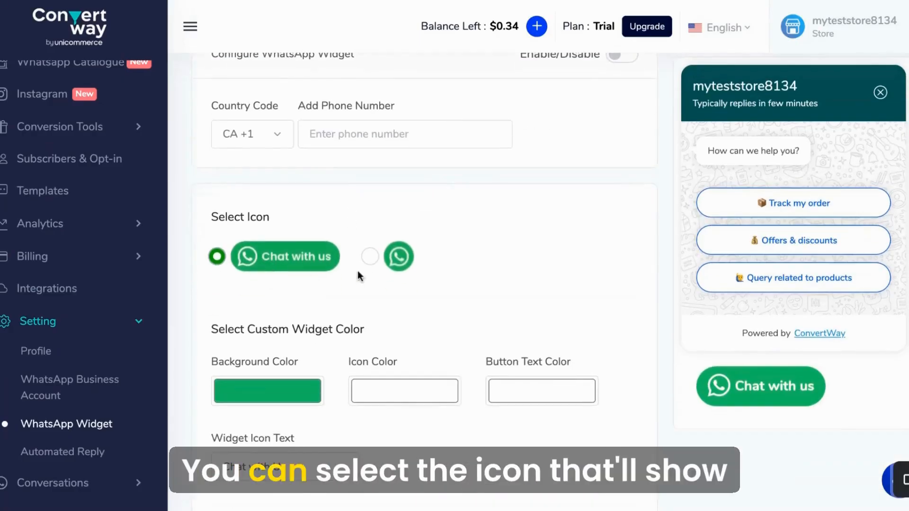
{"action": "left_click", "coordinate": [370, 256]}
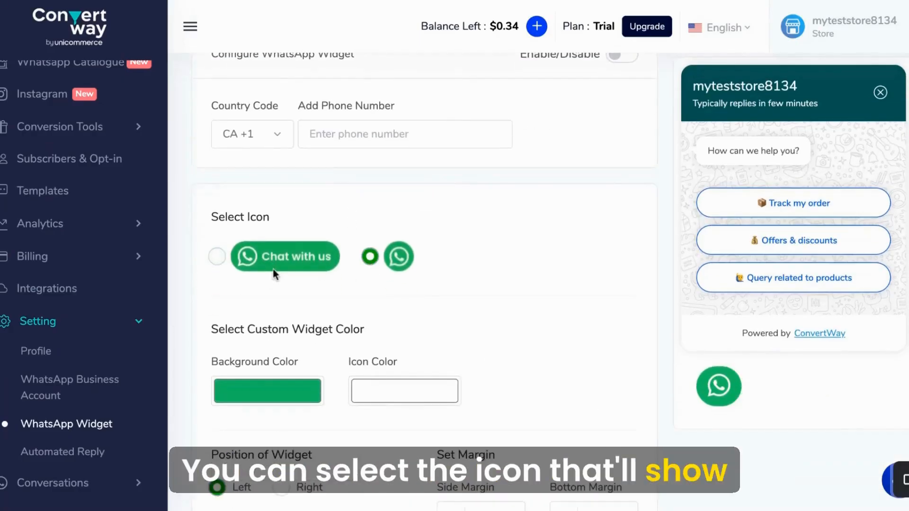
{"action": "left_click", "coordinate": [217, 256]}
{"action": "left_click", "coordinate": [370, 256]}
{"action": "scroll", "coordinate": [264, 245], "scroll_direction": "down", "scroll_amount": 4}
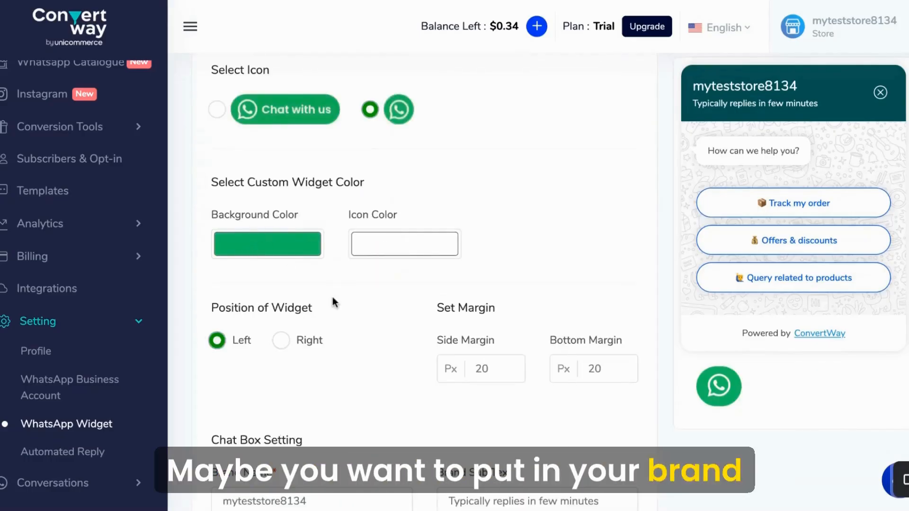
- Try the right-side position for the WhatsApp widget, and set it back to the left
{"action": "scroll", "coordinate": [334, 299], "scroll_direction": "down", "scroll_amount": 2}
{"action": "left_click", "coordinate": [281, 258]}
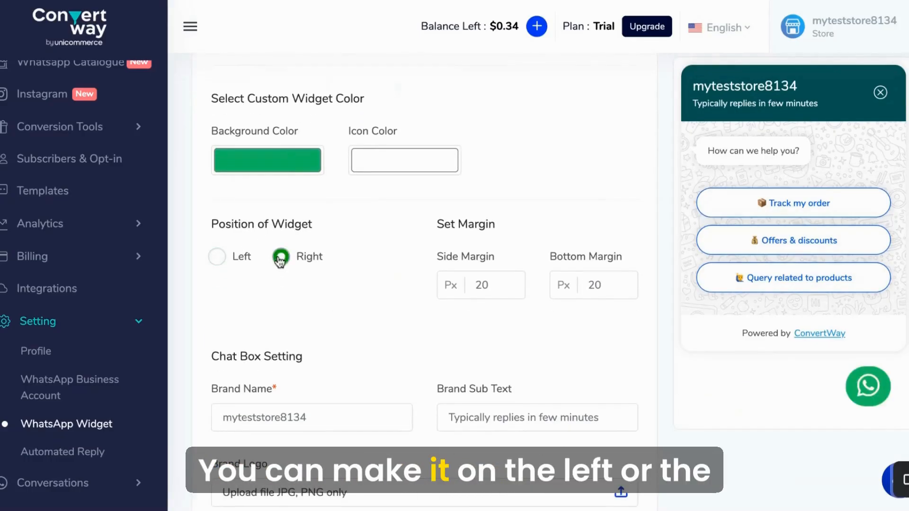
{"action": "left_click", "coordinate": [220, 261]}
- Upload logo small.jpeg as the chat box's brand logo, and look over the welcome text and prefilled text options
{"action": "scroll", "coordinate": [199, 222], "scroll_direction": "down", "scroll_amount": 5}
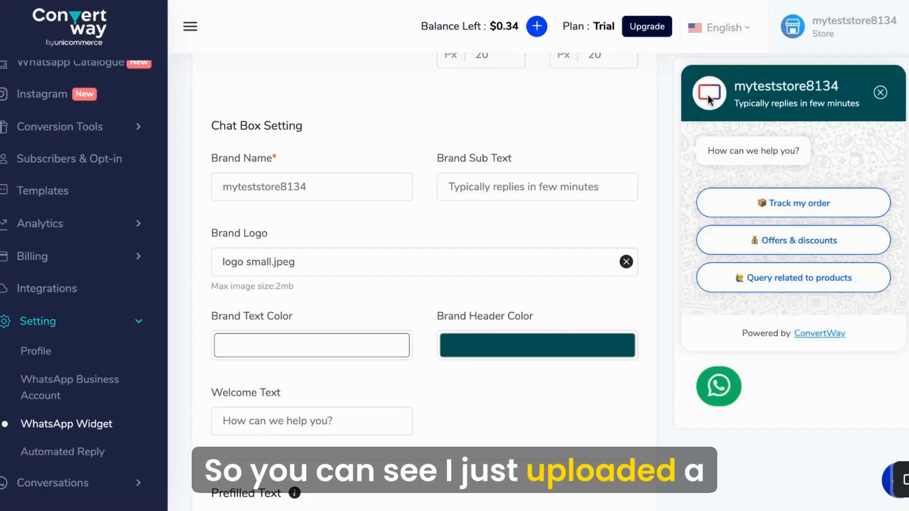
{"action": "scroll", "coordinate": [558, 369], "scroll_direction": "down", "scroll_amount": 2}
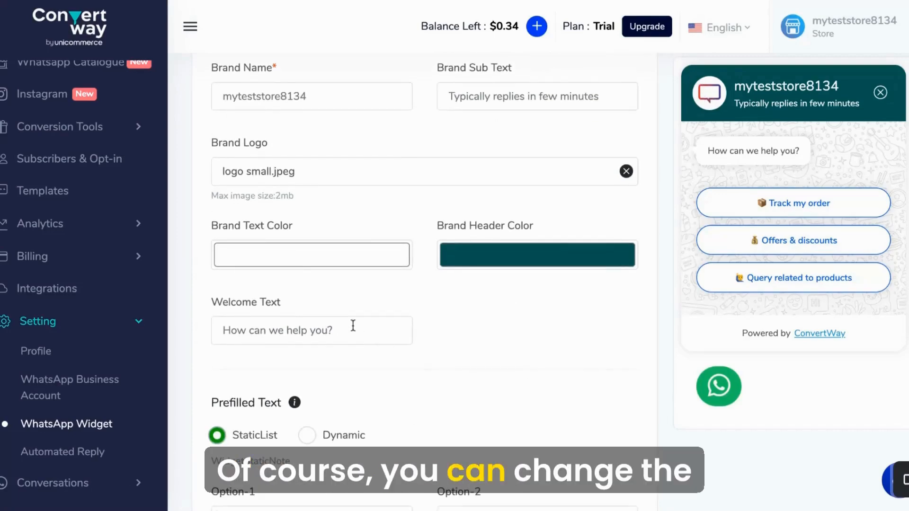
{"action": "scroll", "coordinate": [422, 377], "scroll_direction": "down", "scroll_amount": 5}
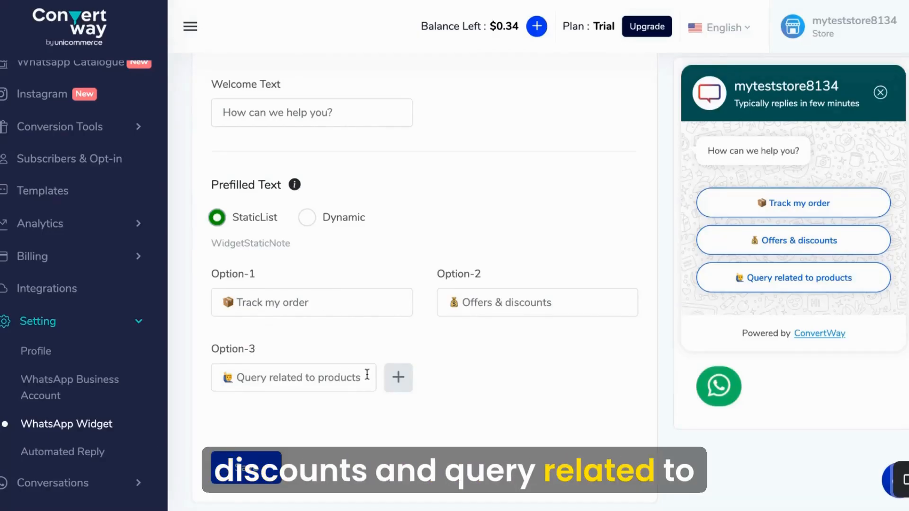
{"action": "scroll", "coordinate": [466, 342], "scroll_direction": "down", "scroll_amount": 1}
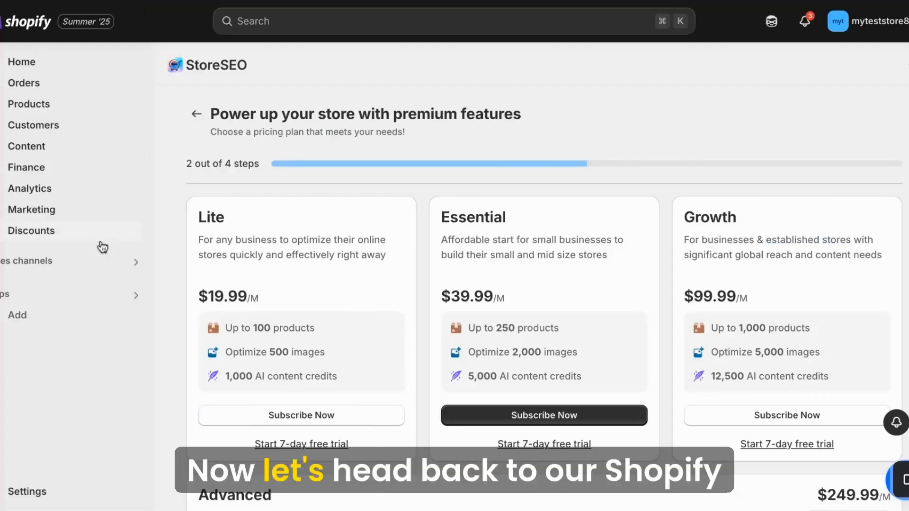
- Switch to the Shopify admin, view the online store, and open the WhatsApp chat box to check its branding before closing it
{"action": "left_click", "coordinate": [89, 269]}
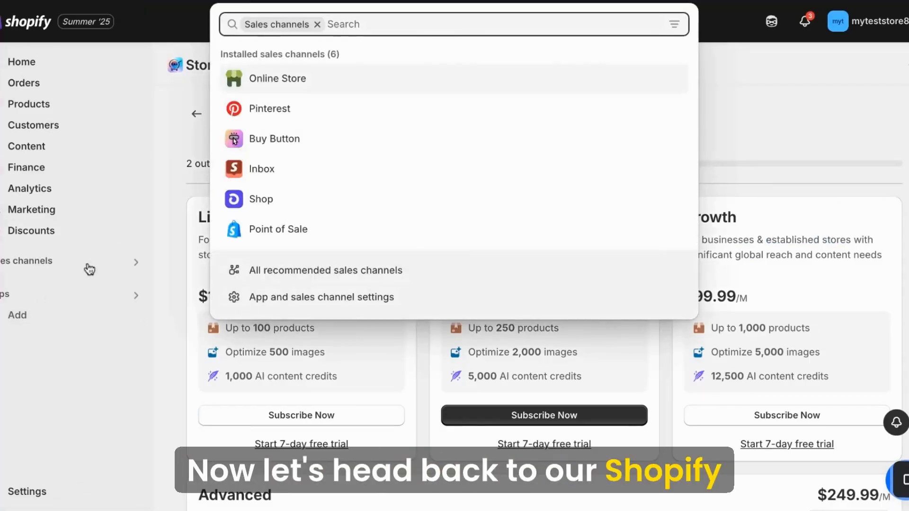
{"action": "left_click", "coordinate": [269, 92]}
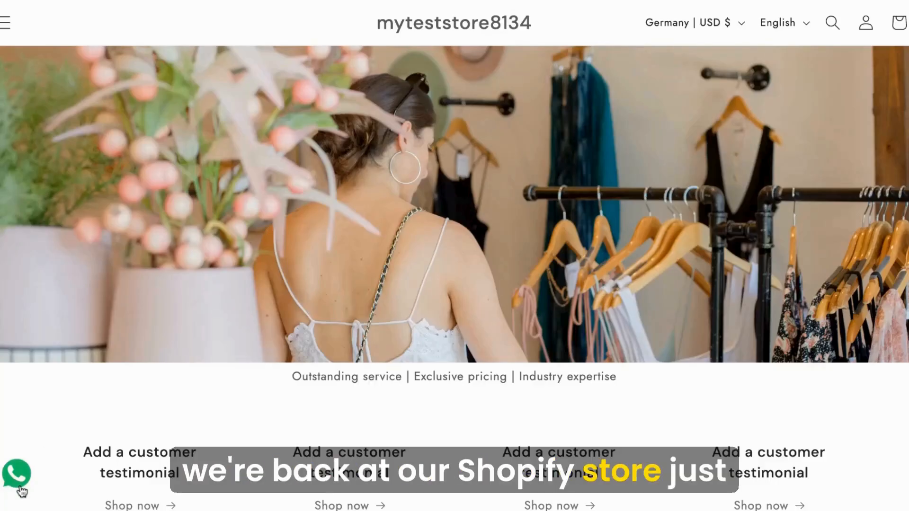
{"action": "left_click", "coordinate": [19, 487]}
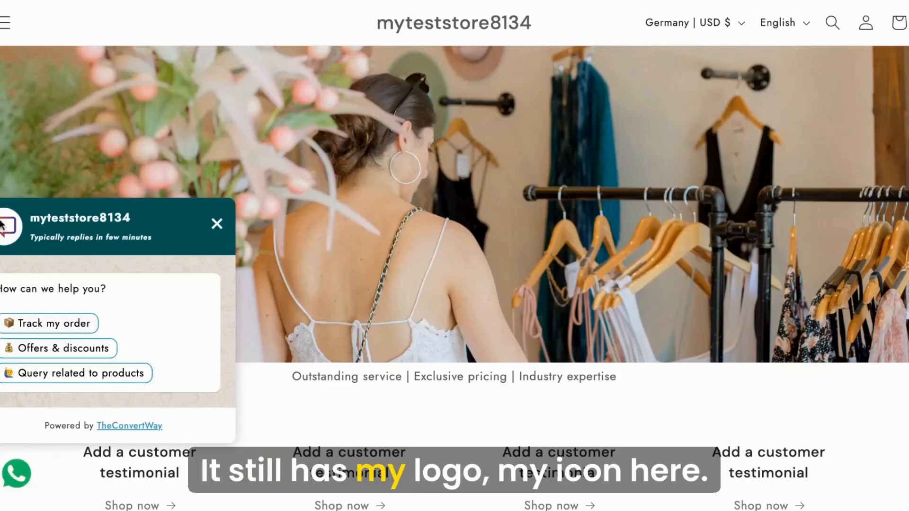
{"action": "left_click", "coordinate": [216, 225]}
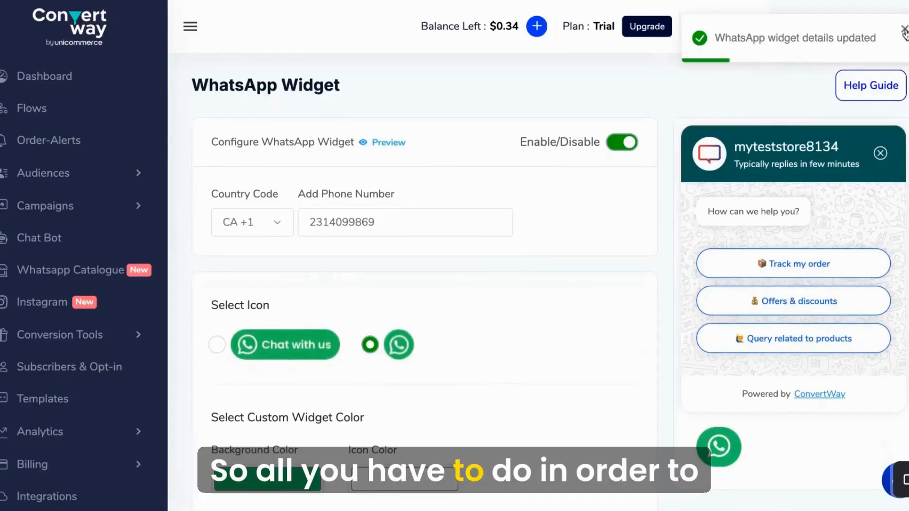
- Check the WhatsApp widget's enable setting in ConvertWay, and view the Shopify online store again with the widget's chat box open
{"action": "left_click", "coordinate": [904, 32]}
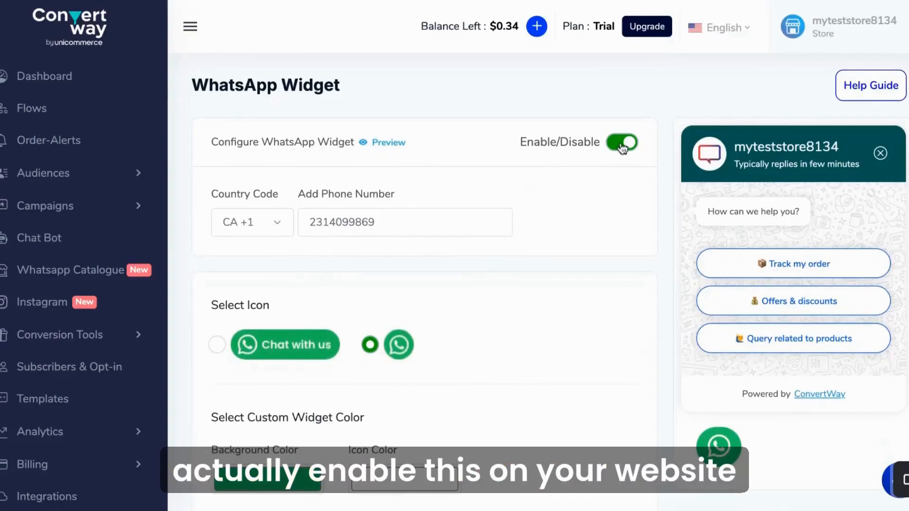
{"action": "scroll", "coordinate": [609, 235], "scroll_direction": "down", "scroll_amount": 10}
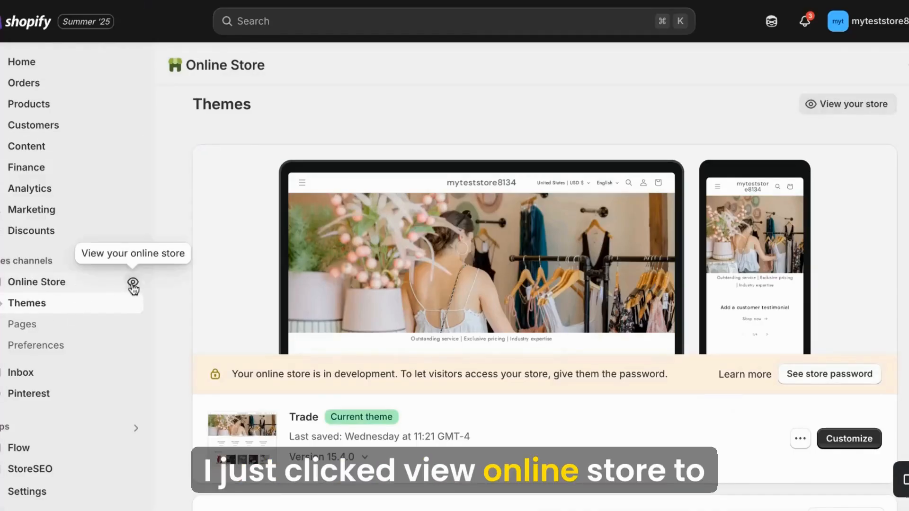
{"action": "left_click", "coordinate": [133, 284]}
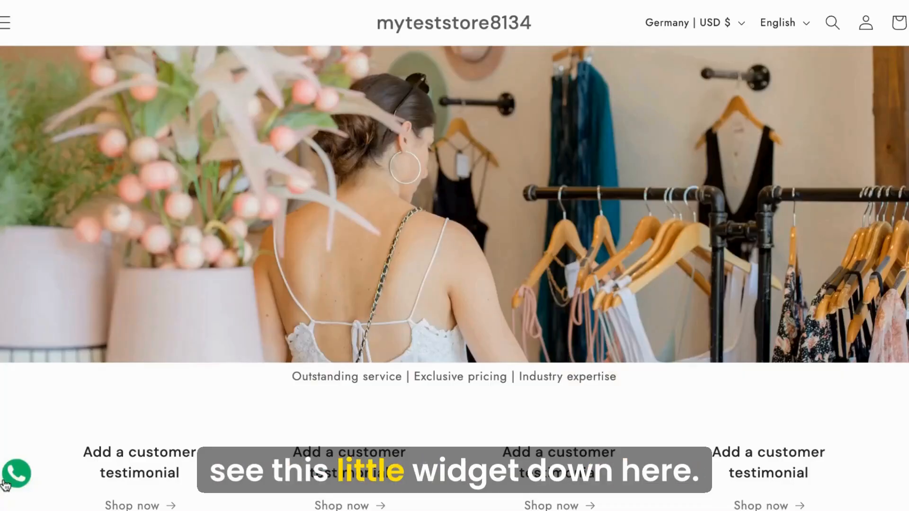
{"action": "left_click", "coordinate": [6, 482]}
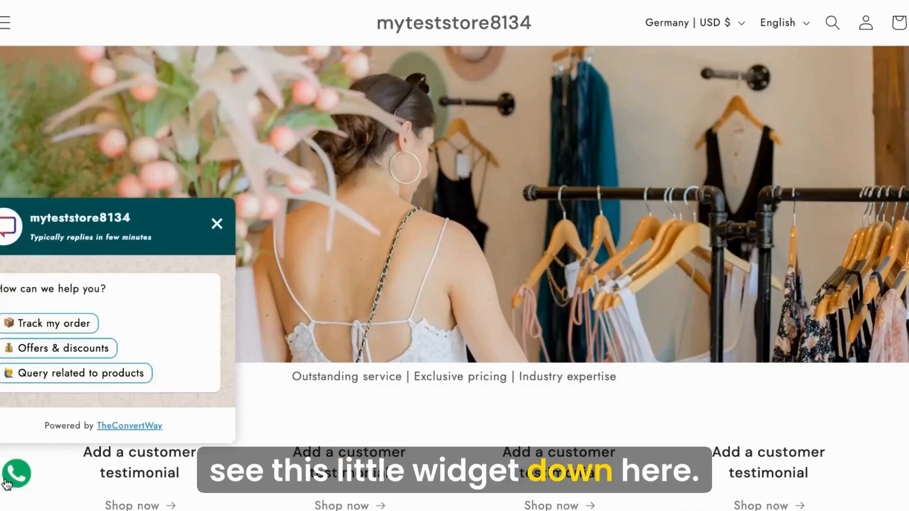